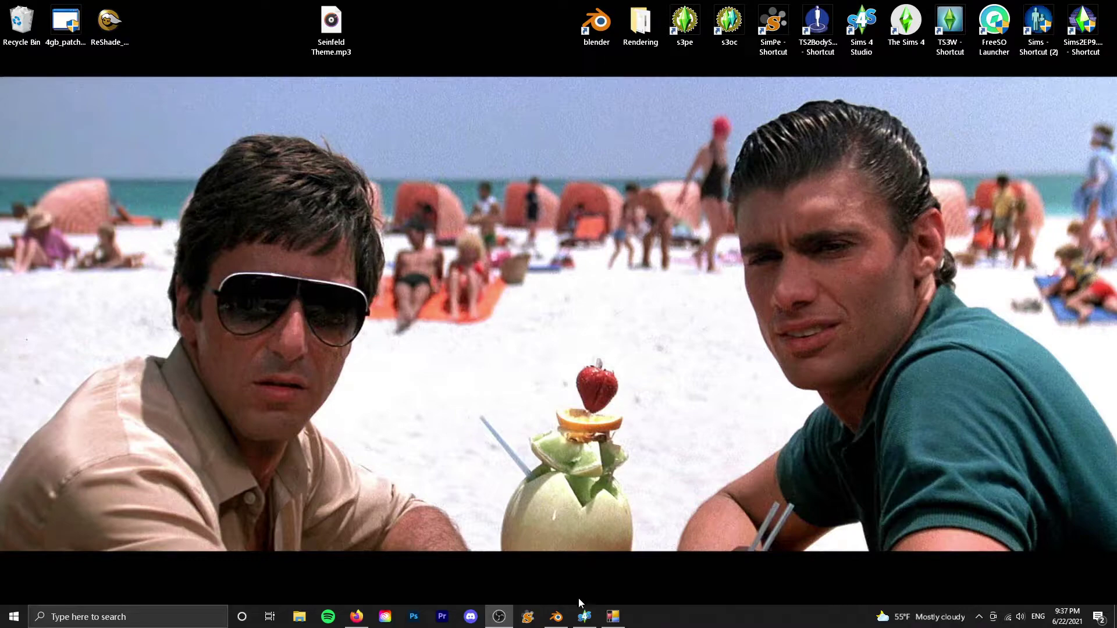
Switch to Firefox and open the fourth preview image of the HoneysSims4 Cowplant poses post to view the pose grid.
left_click(362, 621)
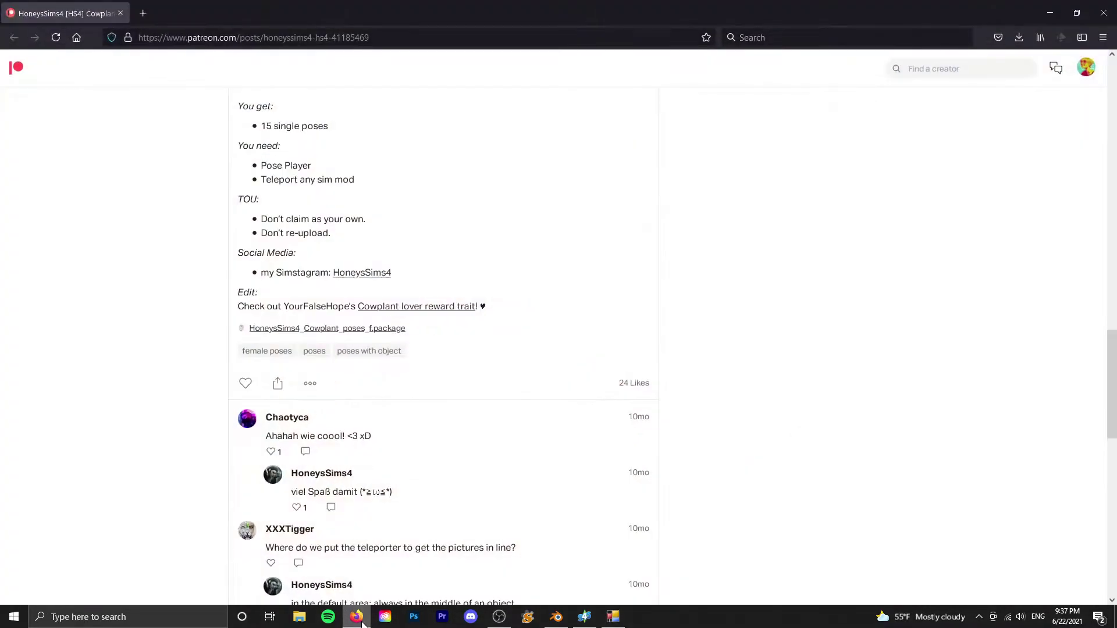
scroll(199, 274, "up", 10)
scroll(186, 289, "up", 15)
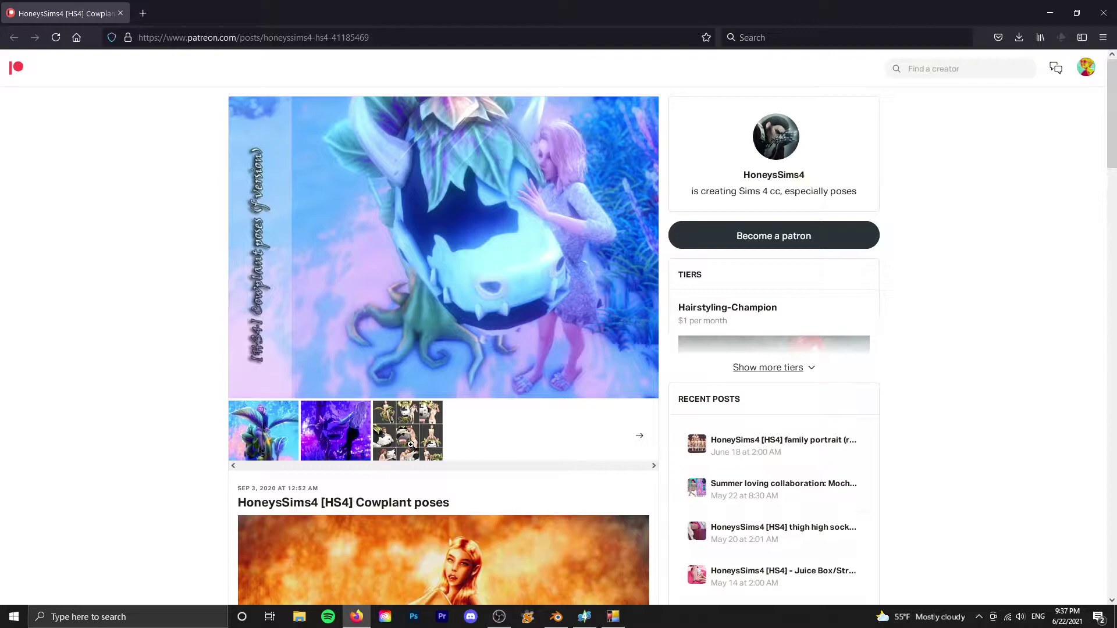
left_click(407, 445)
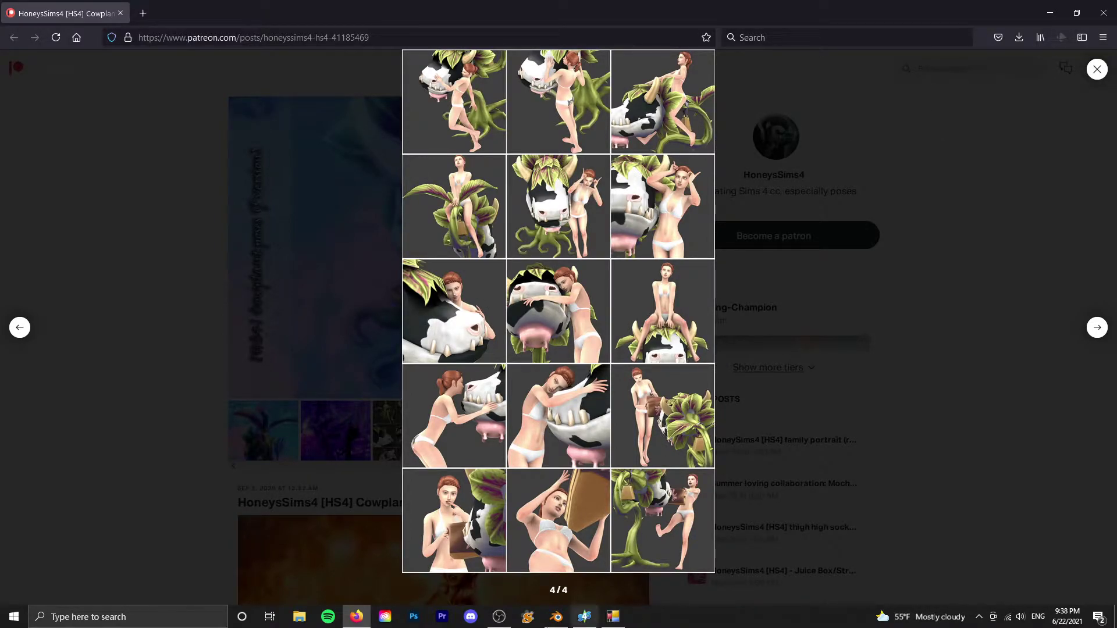
Switch to Sims 4 Studio to check the clips of the cowplant pose package, and minimize it and the browser.
left_click(585, 619)
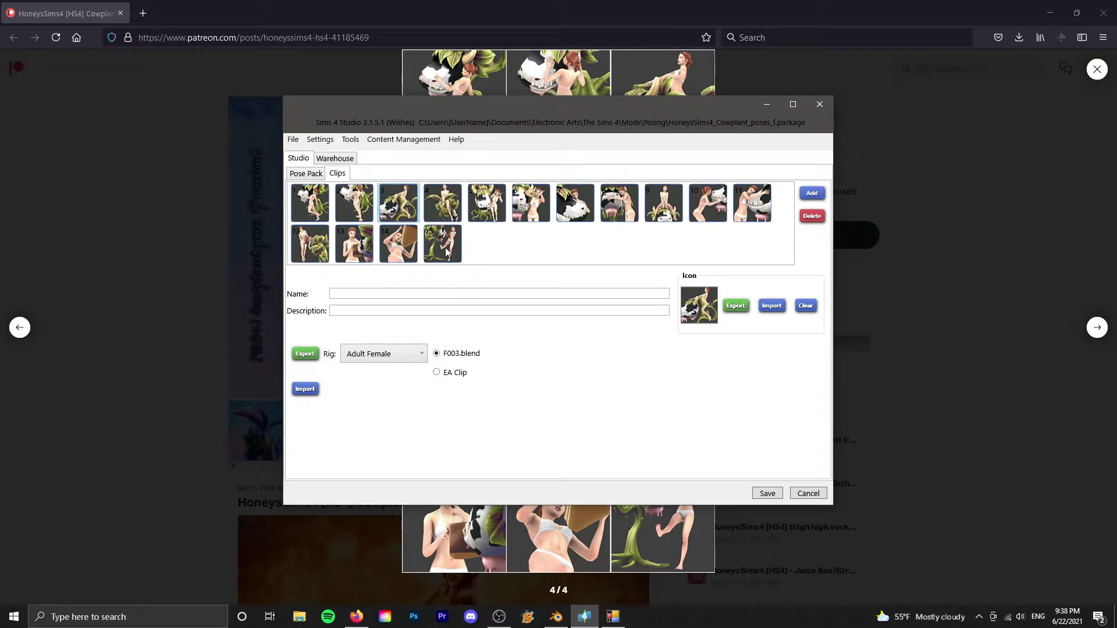
left_click(767, 105)
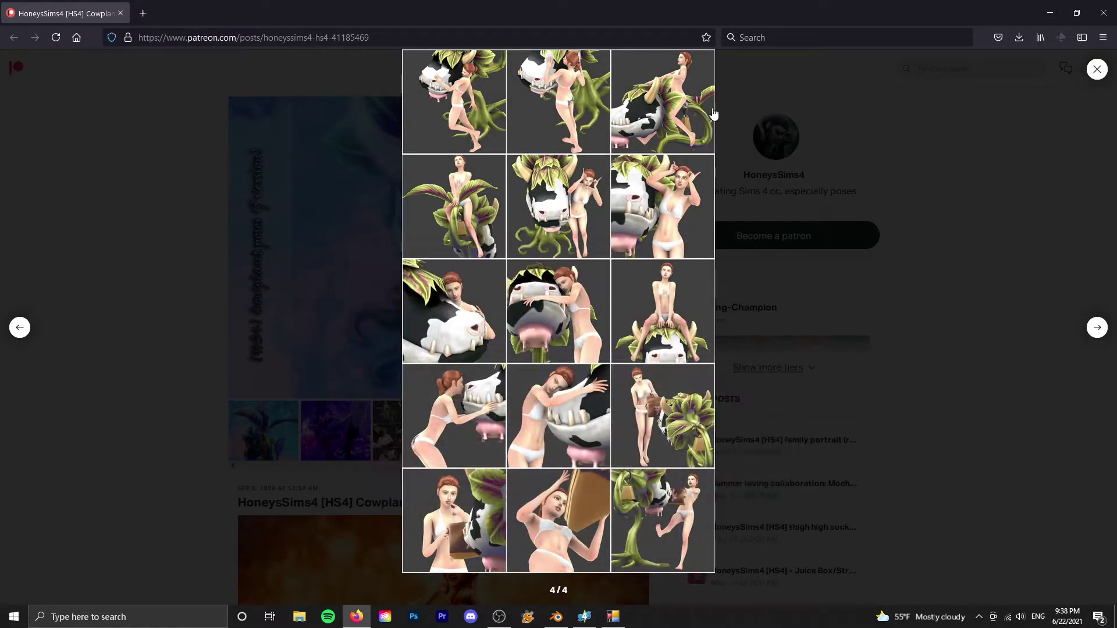
left_click(1059, 7)
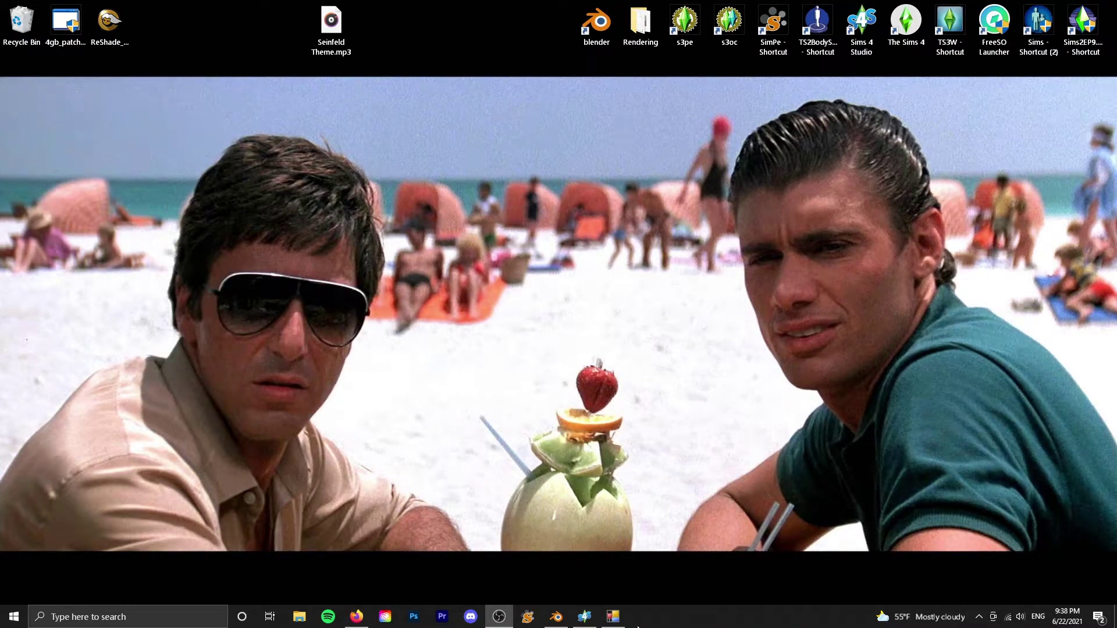
Switch to TS4 SimRipper and load the save game file Slot_00000401.save.
left_click(616, 617)
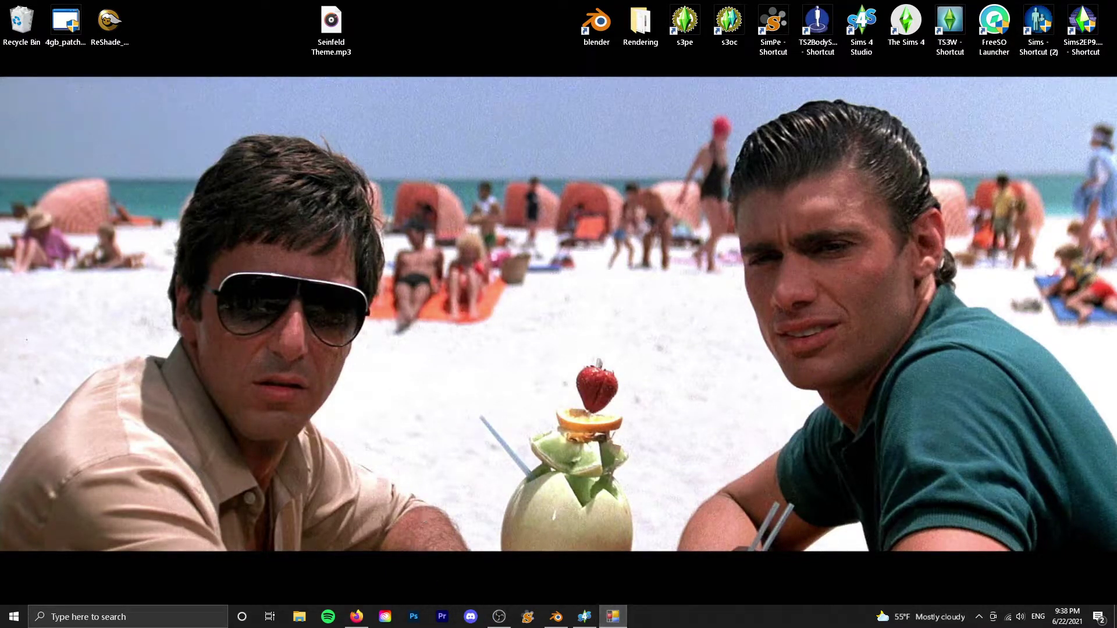
left_click_drag(500, 161, 588, 163)
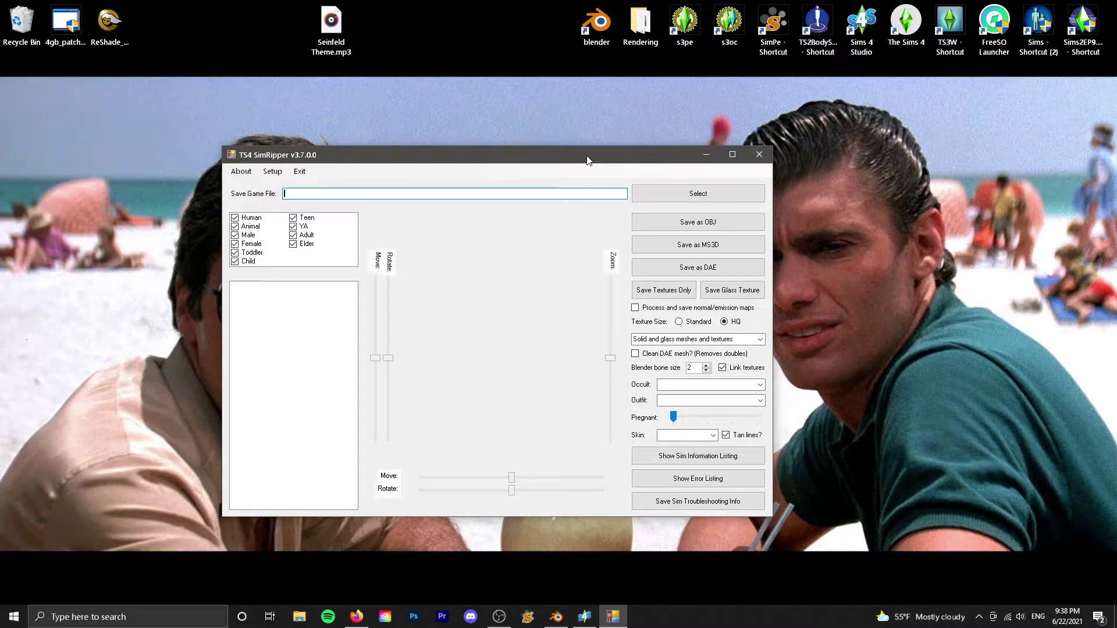
left_click_drag(588, 160, 614, 127)
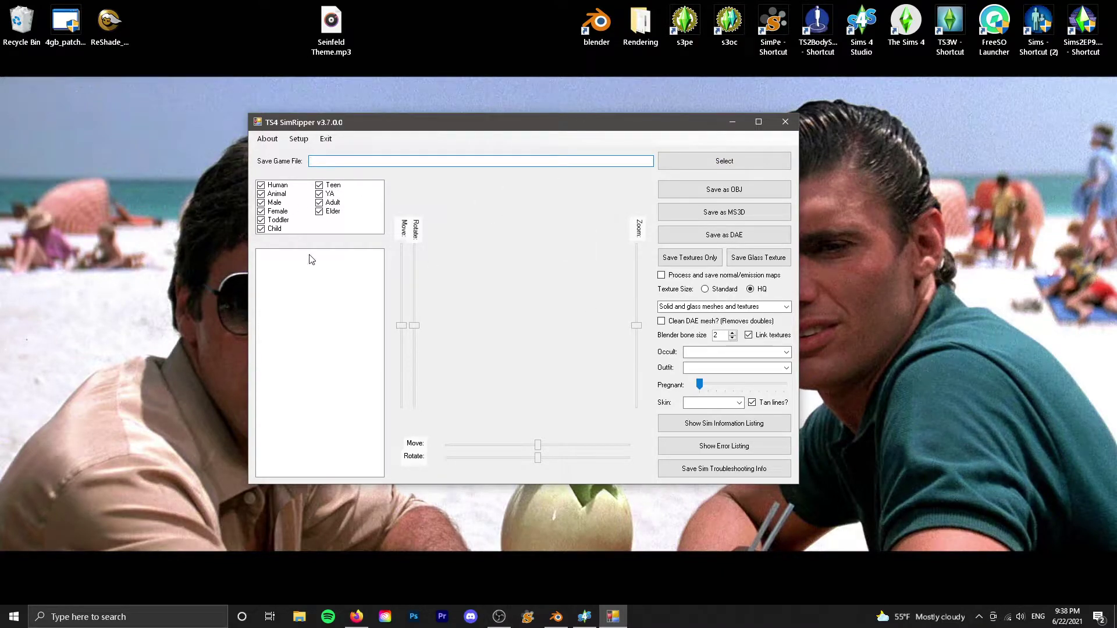
left_click(707, 164)
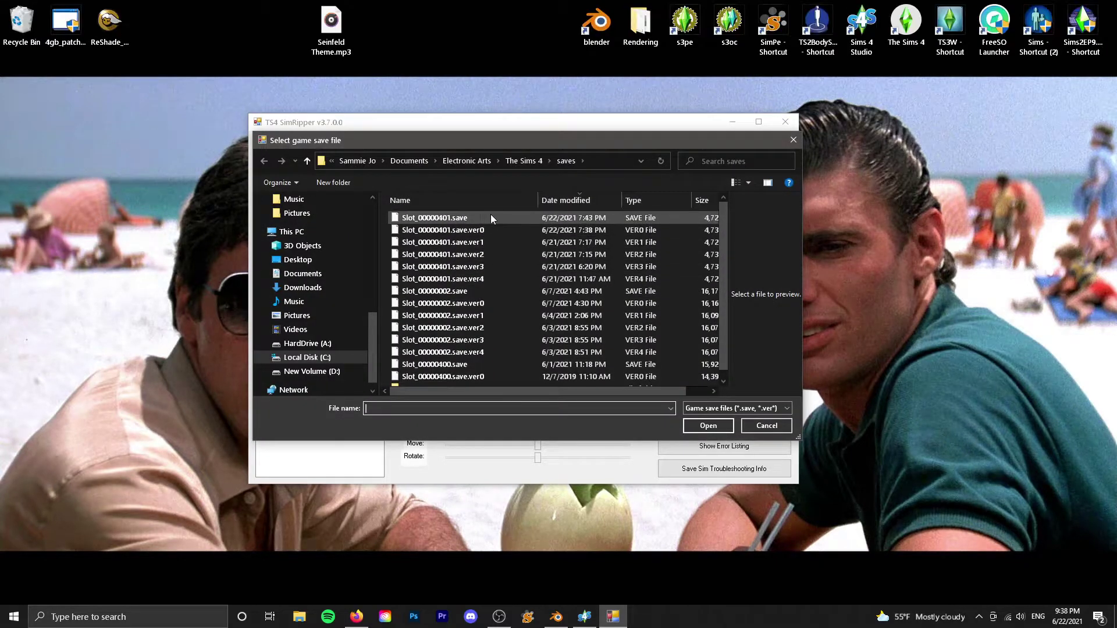
left_click(492, 219)
left_click(712, 427)
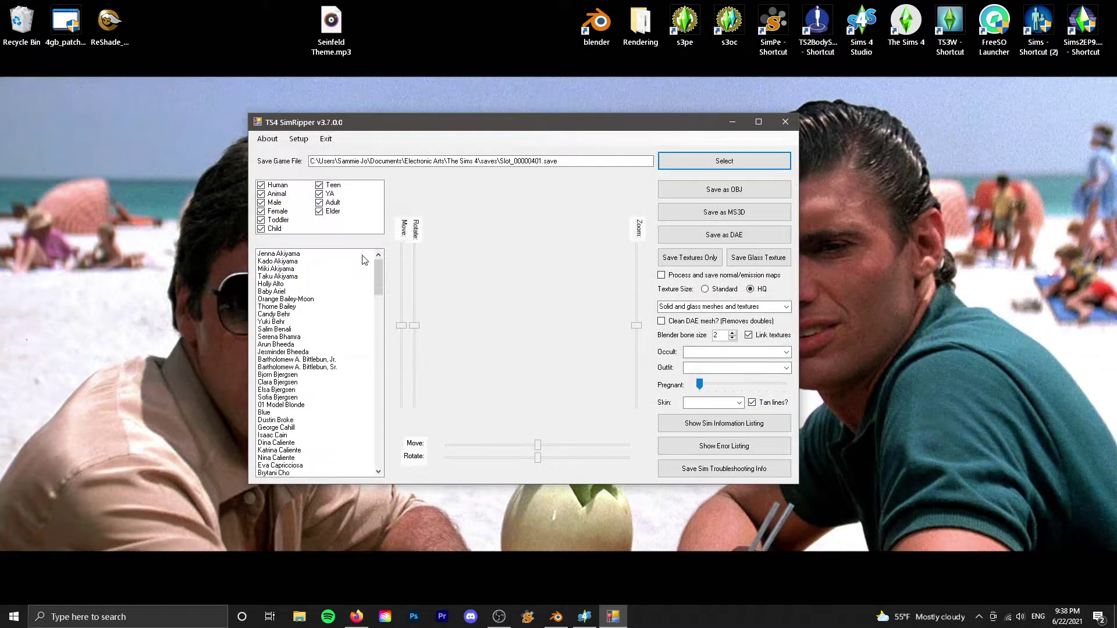
Filter the sim list to human female young adults and load the sim Helen Satellite.
left_click(319, 211)
left_click(319, 203)
left_click(319, 185)
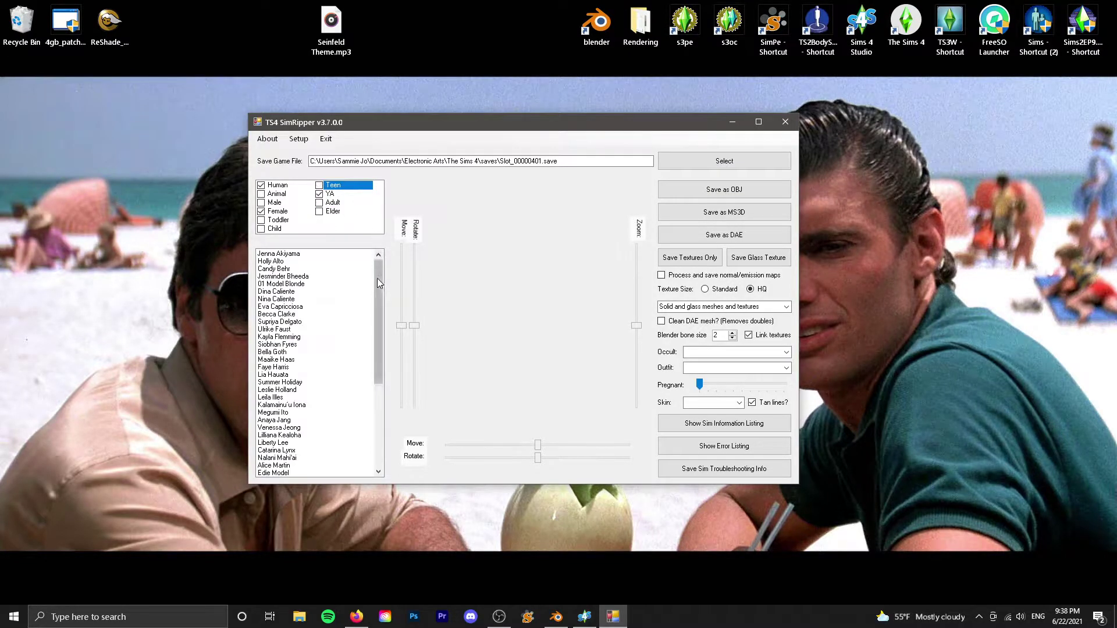
left_click_drag(377, 278, 385, 437)
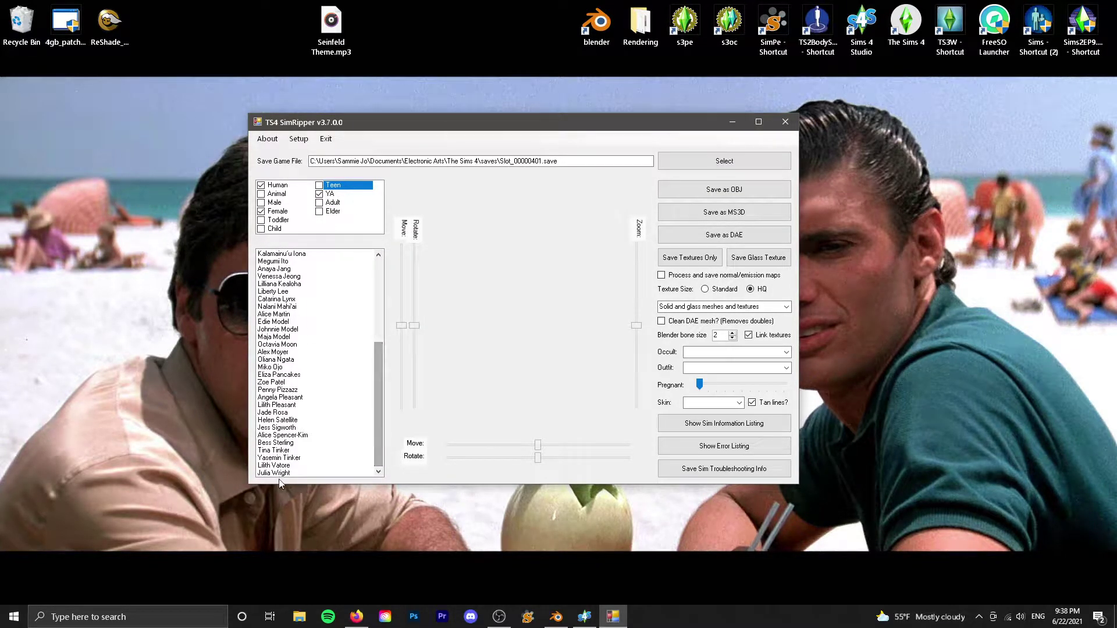
left_click(275, 420)
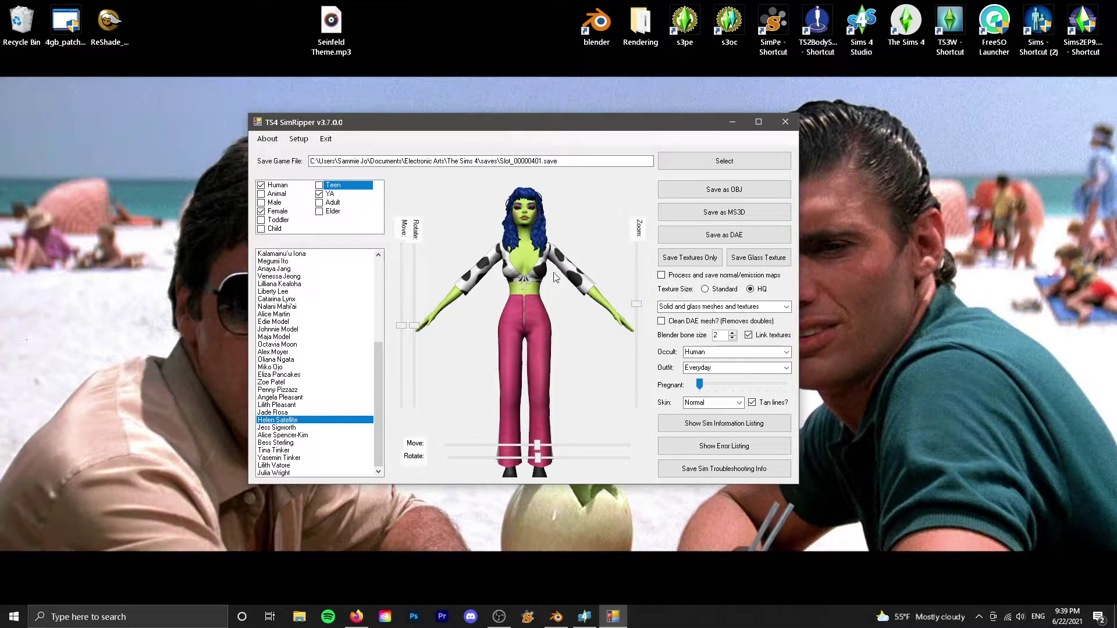
Examine the sim's 3D preview by tilting, zooming and turning the model.
mouse_move(416, 323)
left_mouse_down()
mouse_move(431, 379)
mouse_move(434, 276)
mouse_move(434, 326)
mouse_move(428, 313)
left_mouse_up()
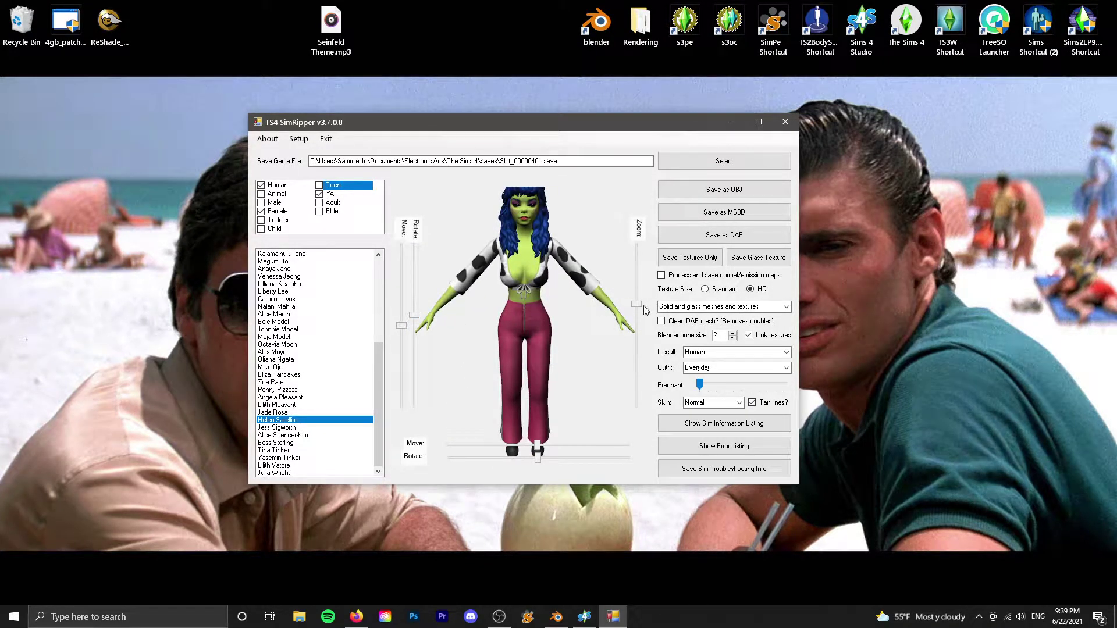
left_click_drag(636, 304, 635, 330)
left_click_drag(415, 314, 422, 329)
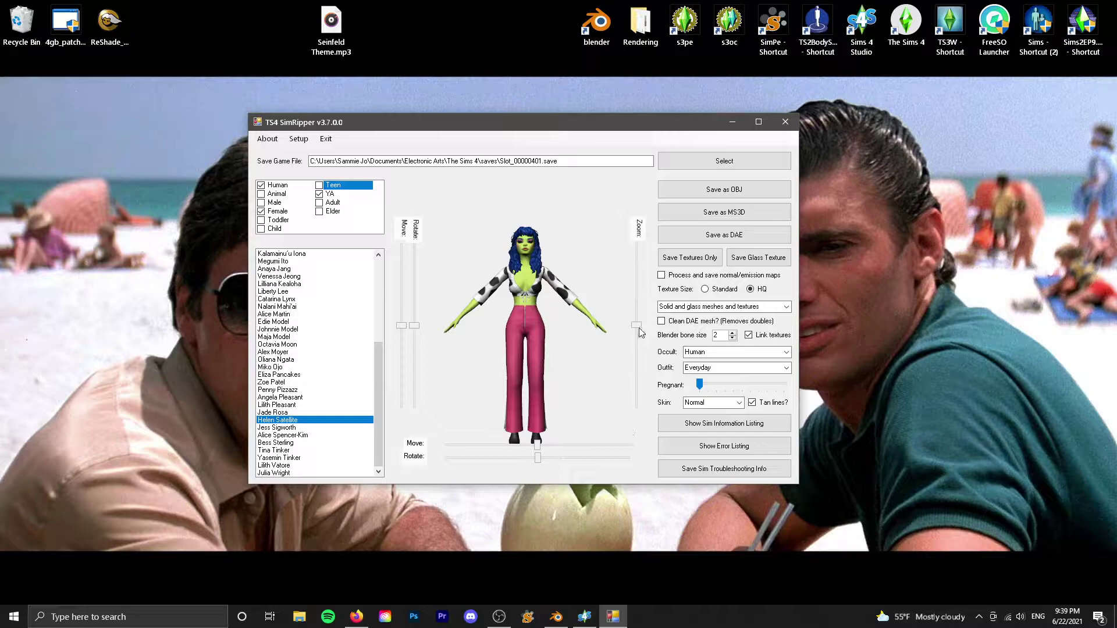
mouse_move(537, 445)
left_mouse_down()
mouse_move(532, 458)
mouse_move(487, 458)
mouse_move(568, 479)
mouse_move(621, 475)
mouse_move(577, 491)
mouse_move(433, 491)
mouse_move(570, 489)
mouse_move(539, 484)
mouse_move(568, 468)
mouse_move(548, 458)
left_mouse_up()
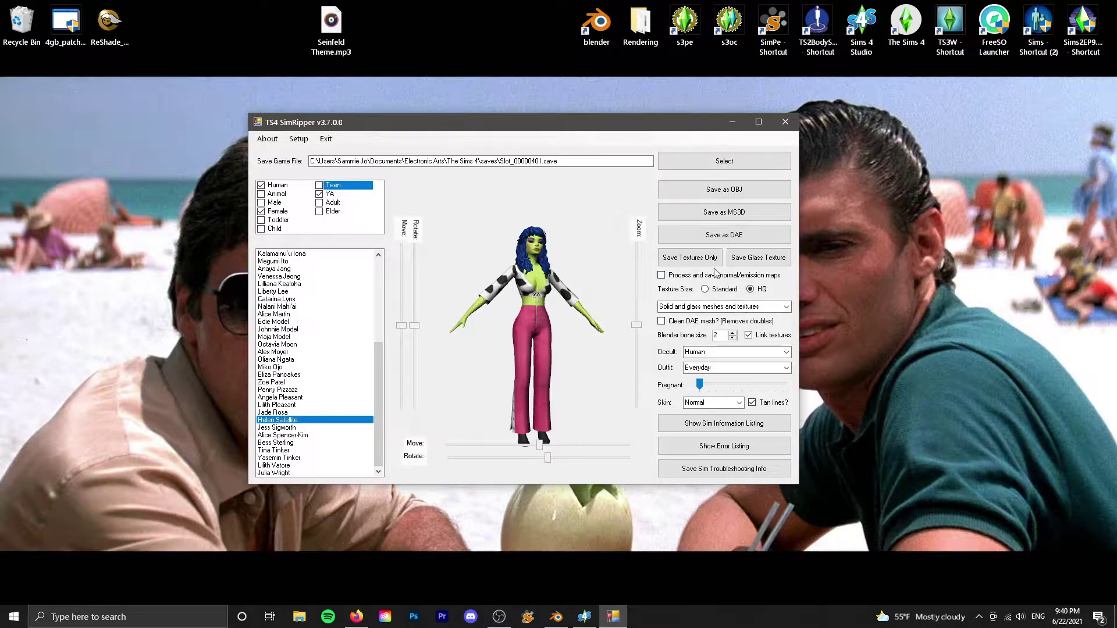
Export the sim as the Collada file HelenSatellite.dae in the Rendering\Cowplant folder and close SimRipper.
left_click(698, 237)
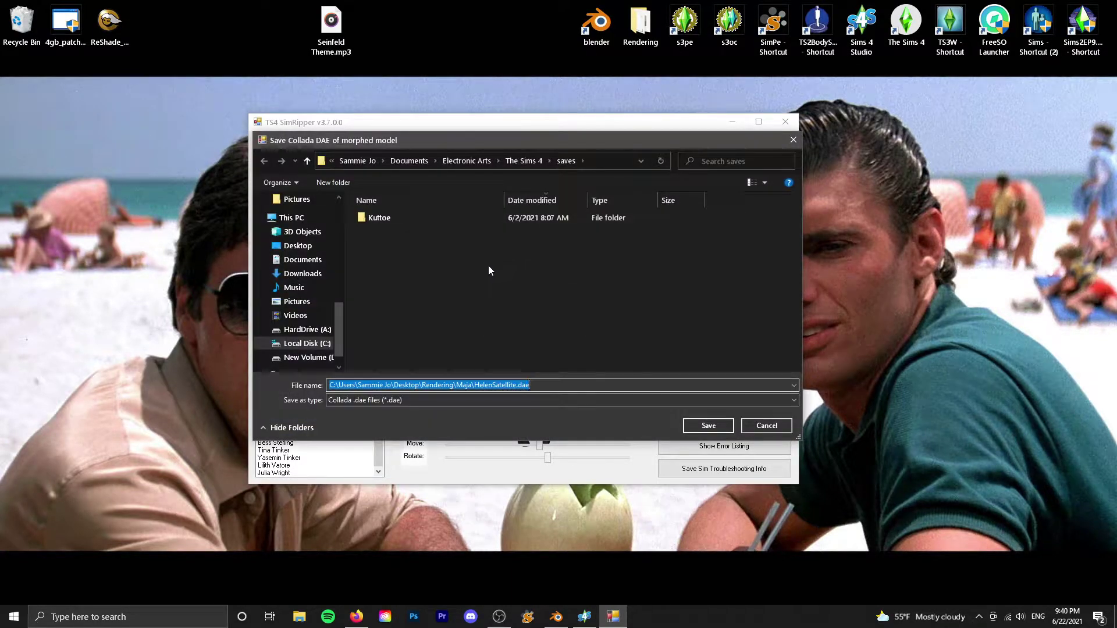
scroll(275, 236, "up", 5)
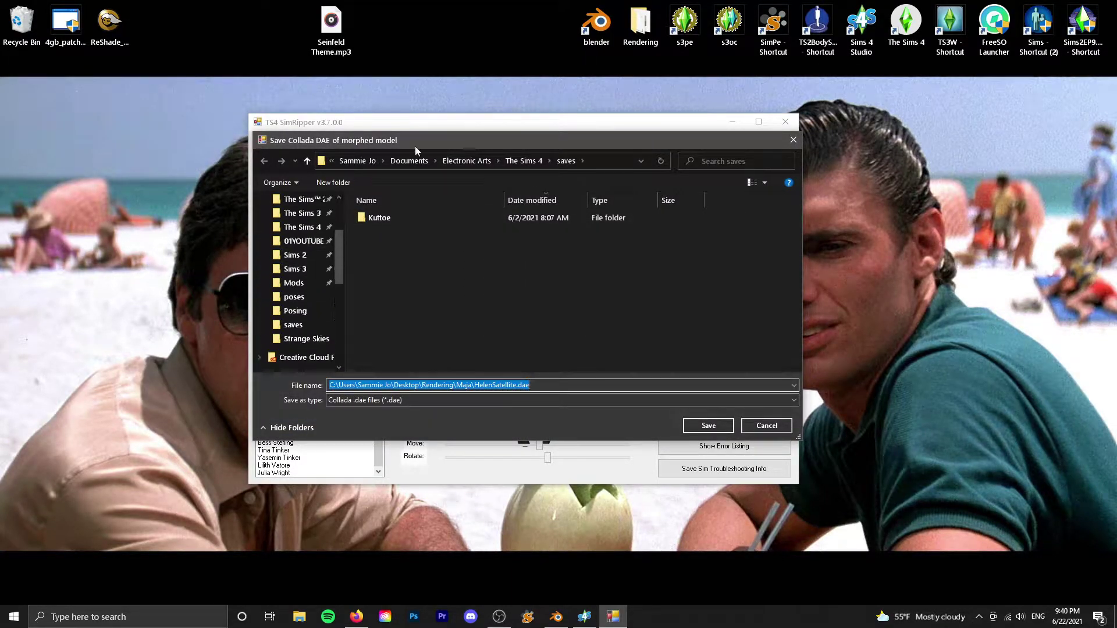
key("Return")
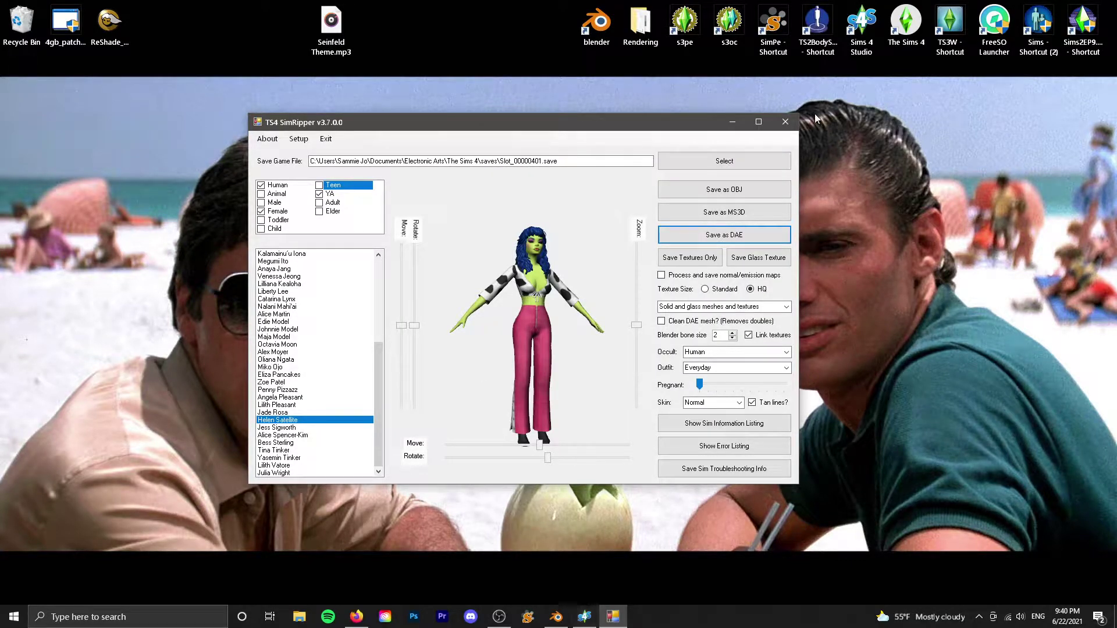
left_click(788, 123)
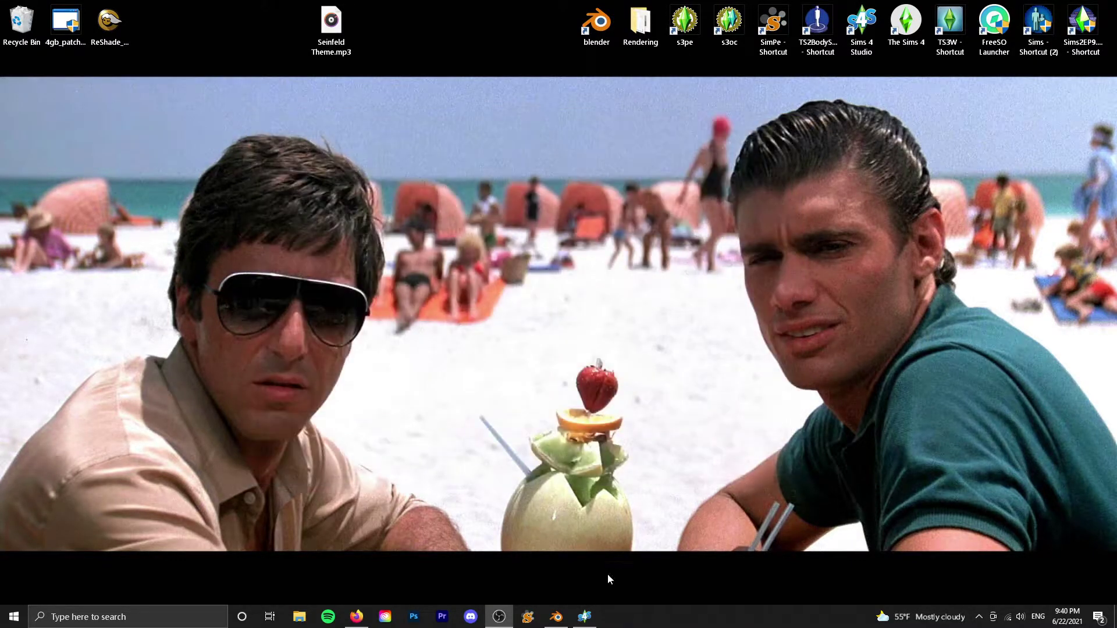
Switch to Blender and examine the cowplant on its green backdrop from several angles and distances.
left_click(555, 618)
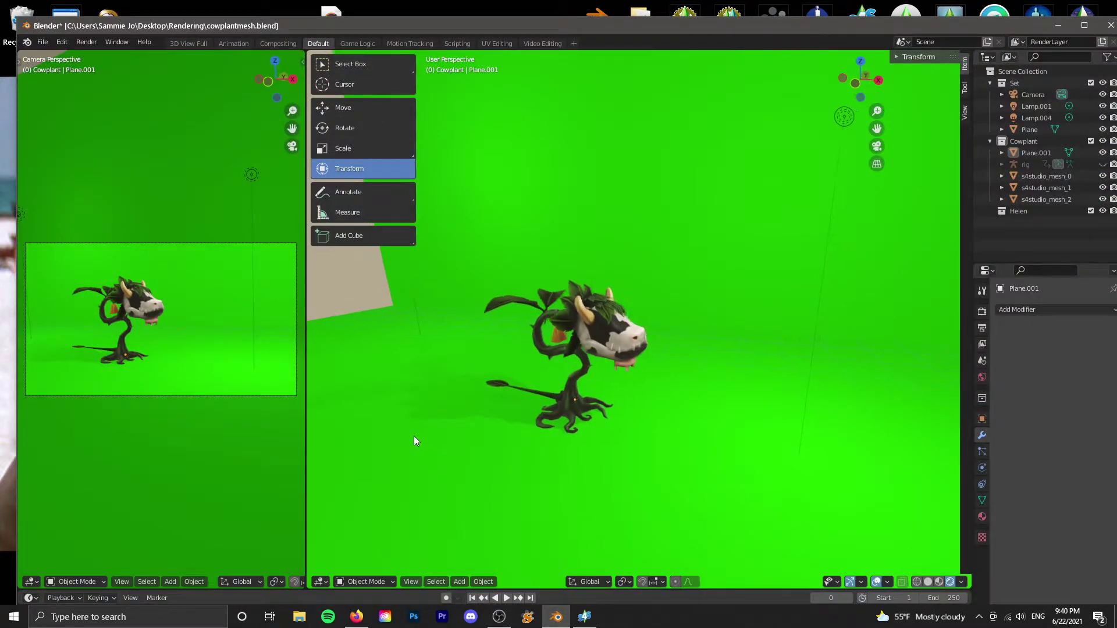
middle_click_drag(410, 435, 400, 429)
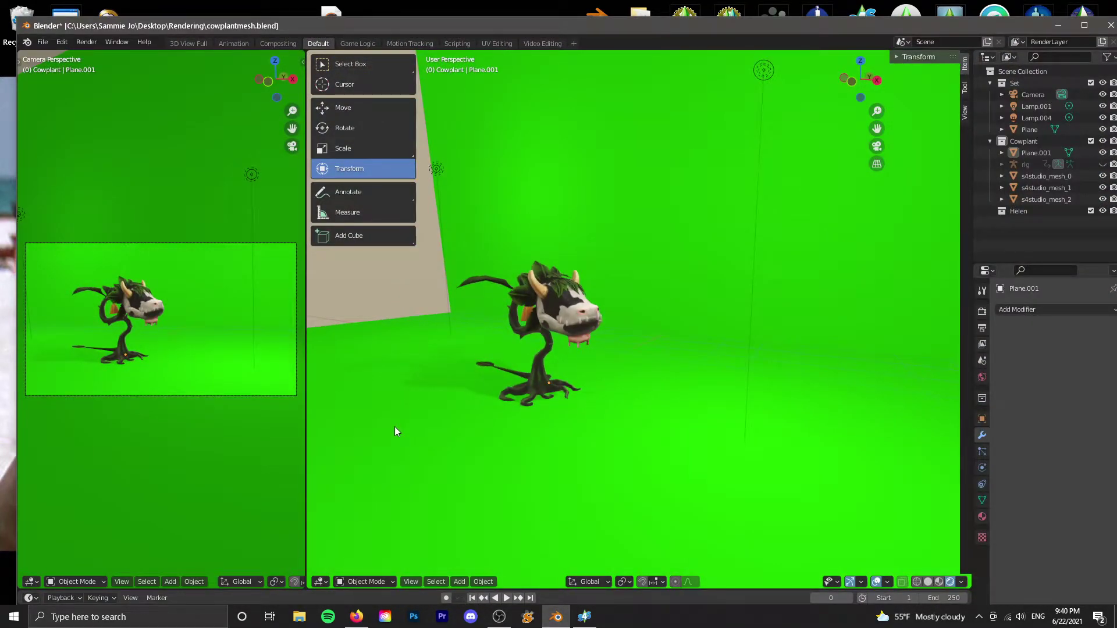
scroll(395, 427, "down", 4)
middle_click_drag(532, 401, 588, 426)
scroll(589, 428, "down", 3)
scroll(588, 428, "up", 6)
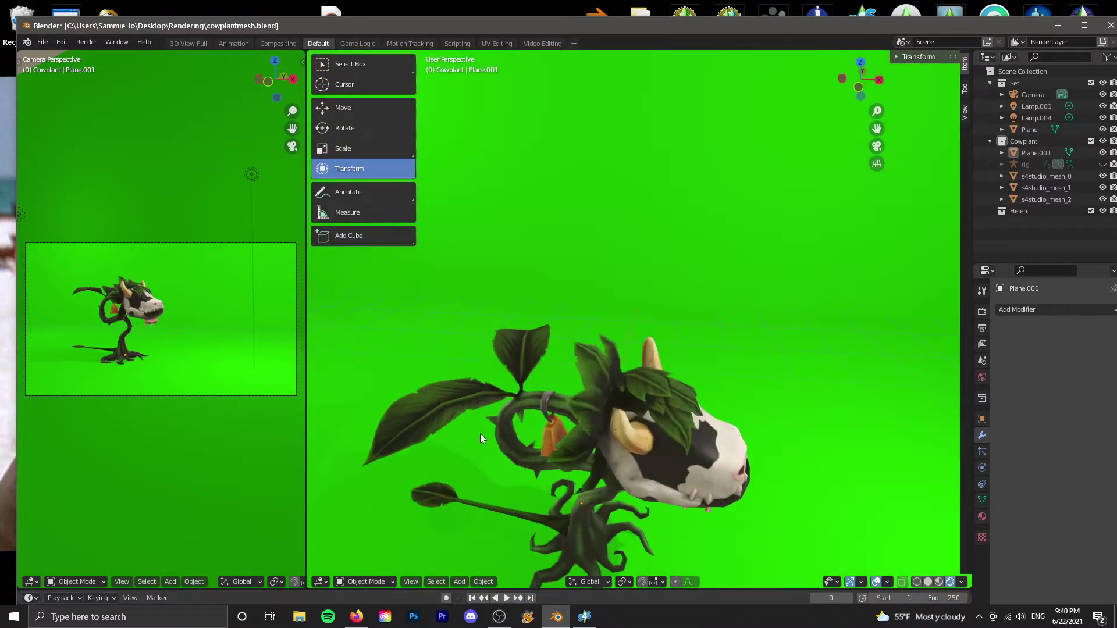
middle_click_drag(512, 484, 667, 486)
scroll(762, 449, "down", 3)
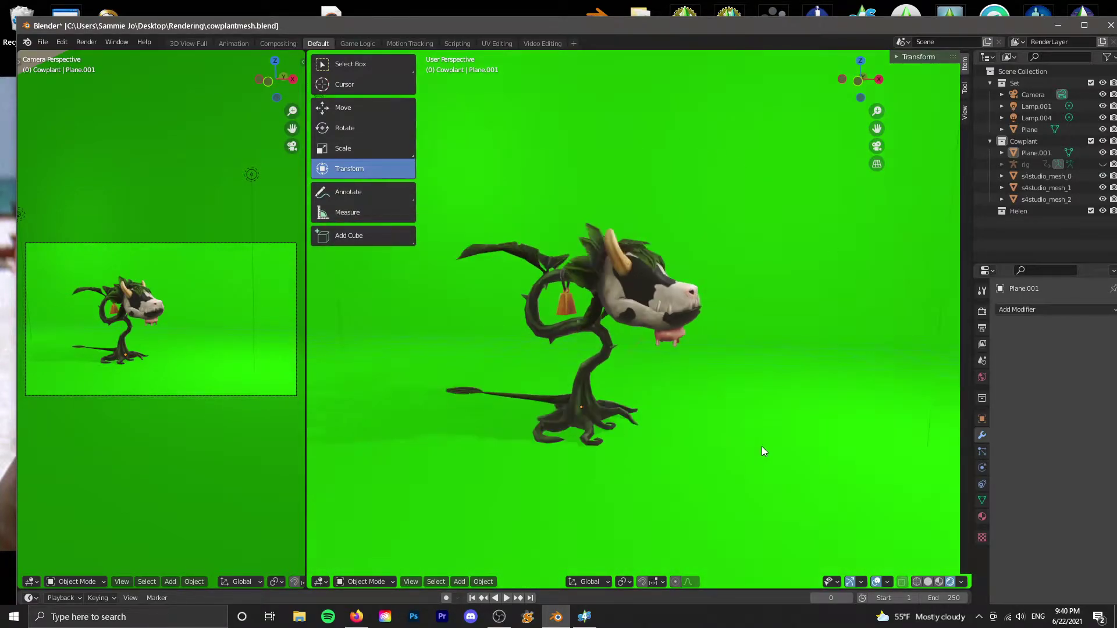
middle_click_drag(763, 448, 682, 458)
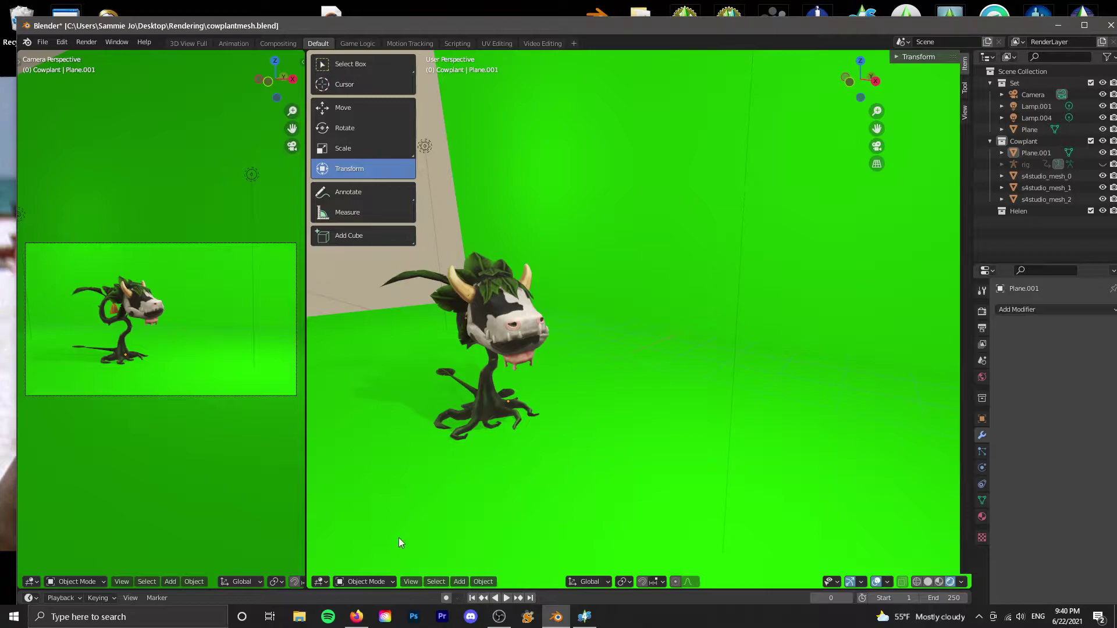
middle_click_drag(559, 469, 624, 436)
scroll(610, 451, "up", 2)
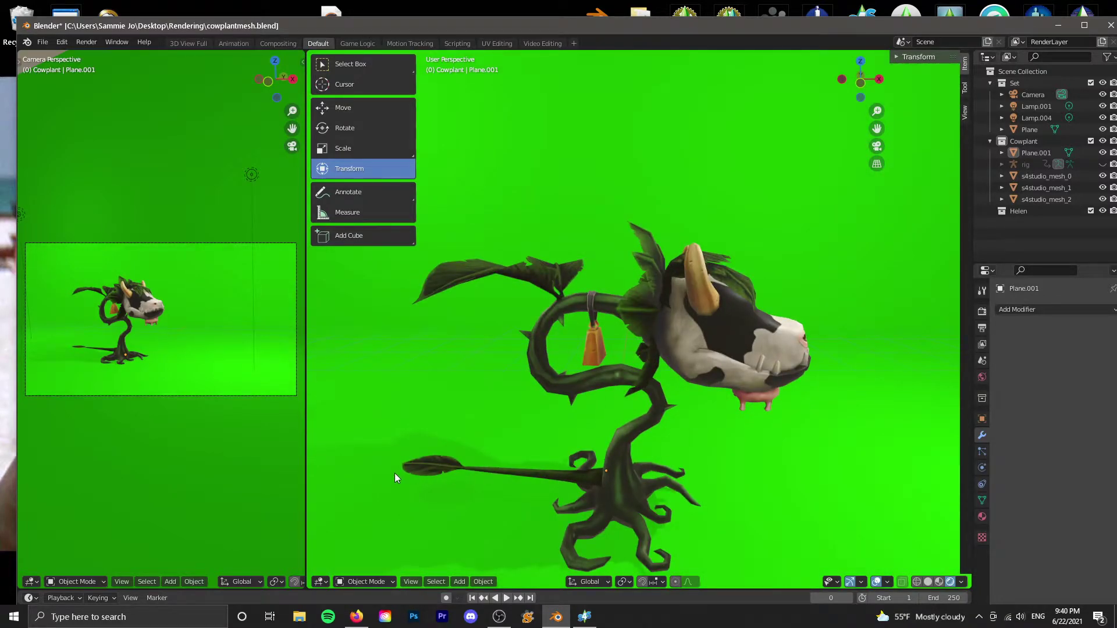
middle_click_drag(511, 494, 461, 490)
middle_click_drag(606, 451, 614, 429)
middle_click_drag(697, 499, 833, 500, "shift")
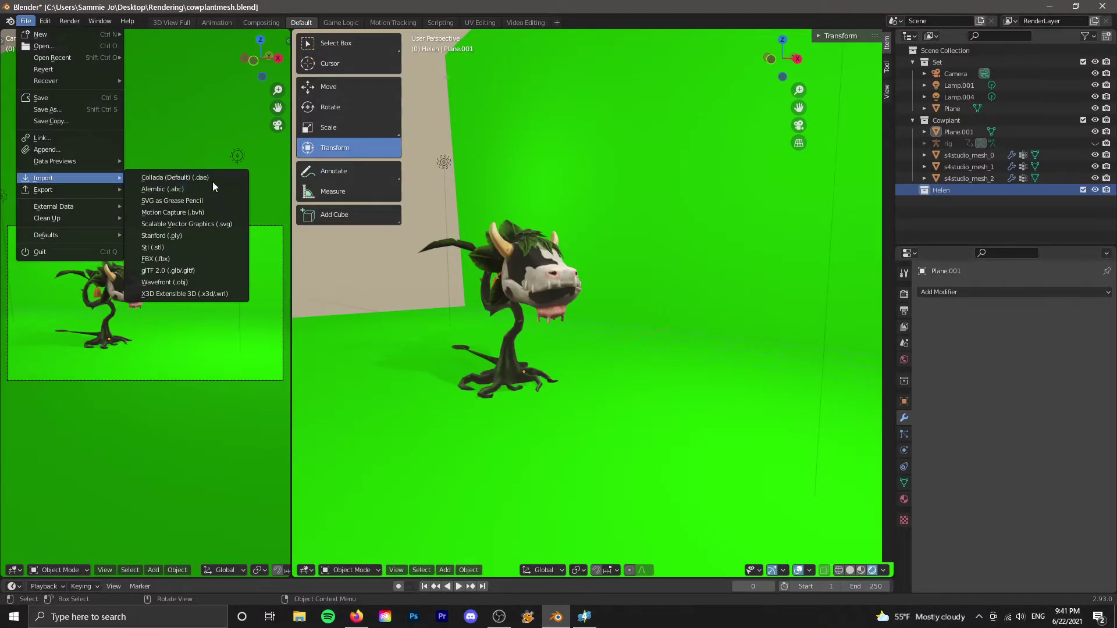
Import the Collada file HelenSatellite.dae from the Cowplant folder into the Helen collection.
left_click(209, 177)
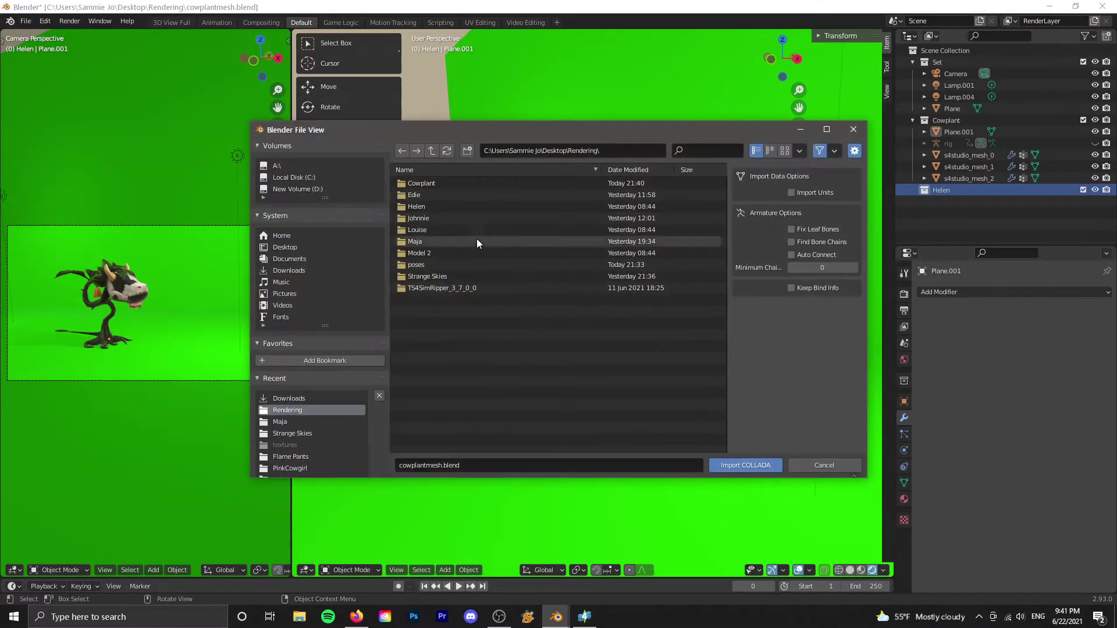
left_click(432, 182)
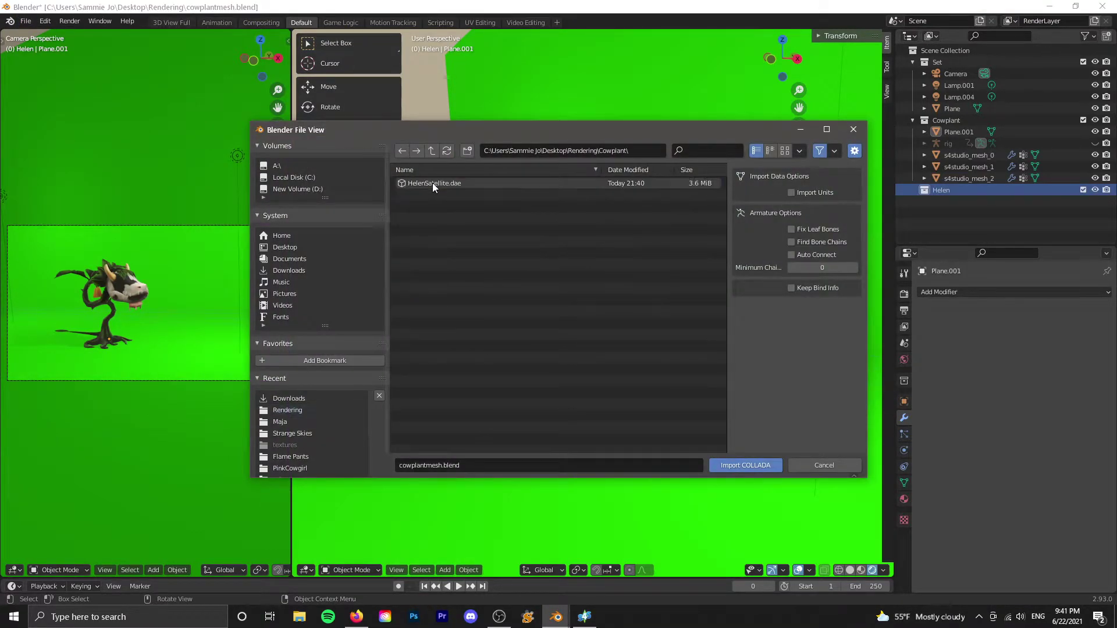
left_click(432, 183)
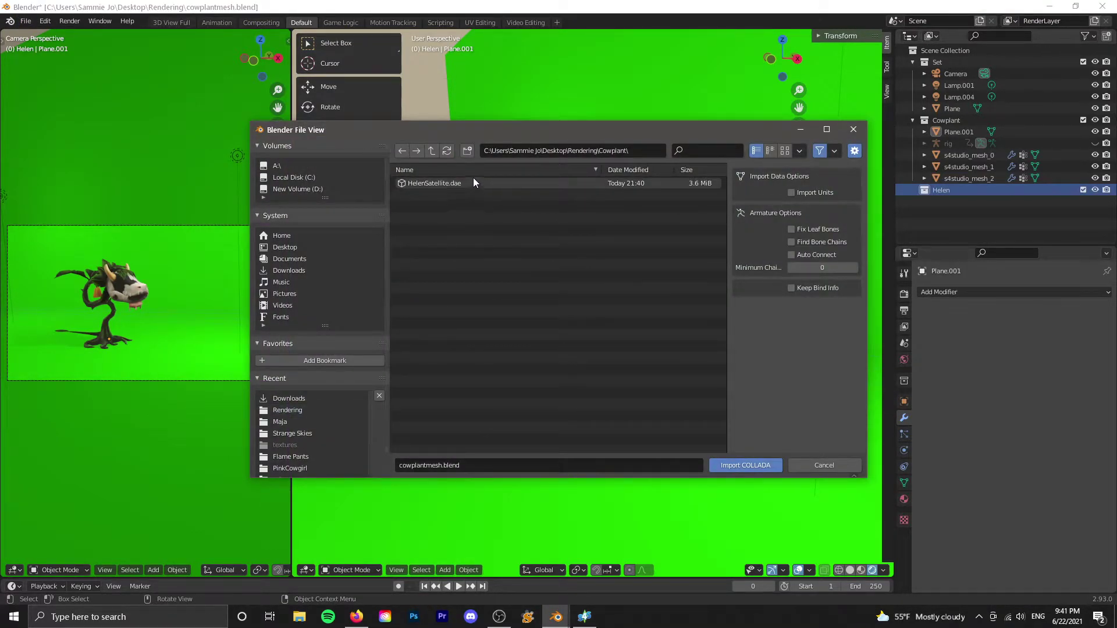
left_click(753, 466)
Center the view on the imported Helen rig and examine the sim's mesh and textures from several angles.
scroll(669, 419, "up", 5)
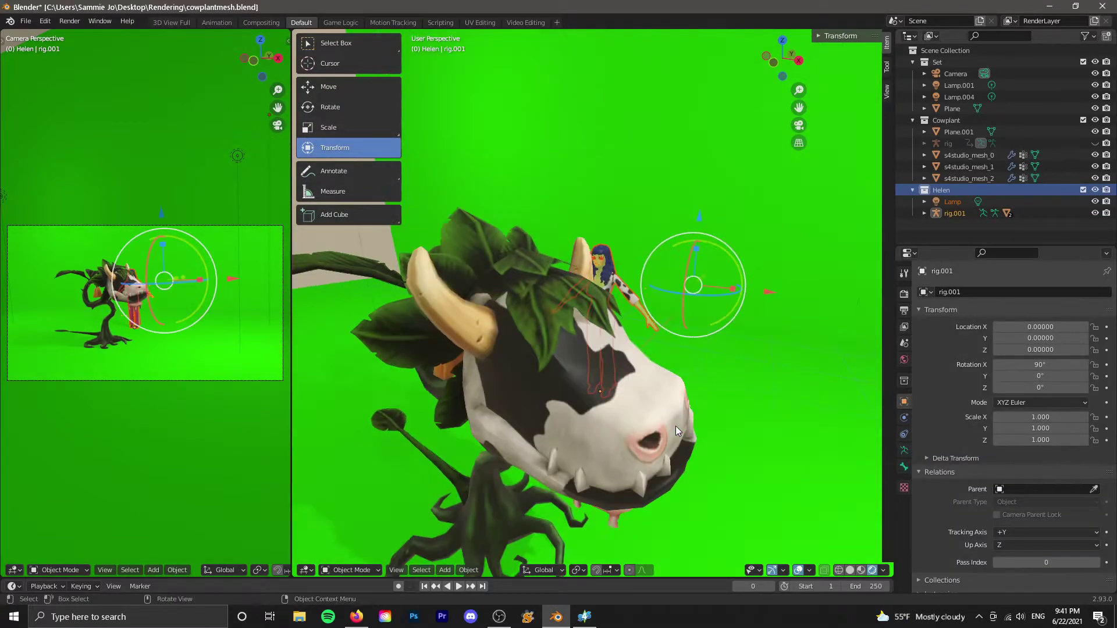
key("KP_Decimal")
scroll(676, 426, "down", 4)
scroll(676, 426, "up", 4)
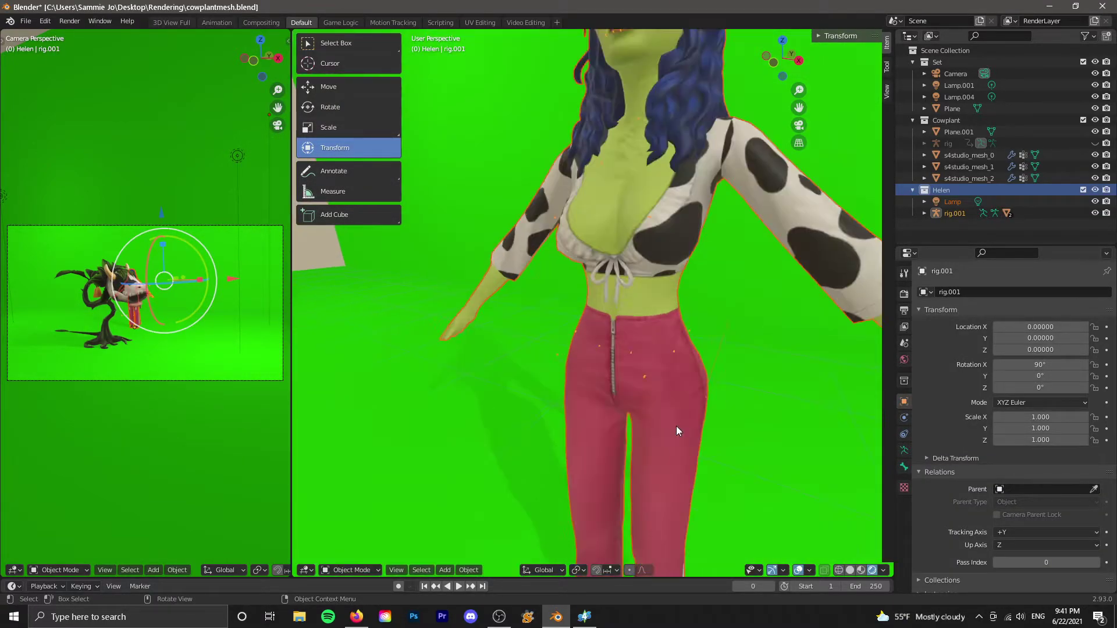
middle_click_drag(678, 425, 722, 390)
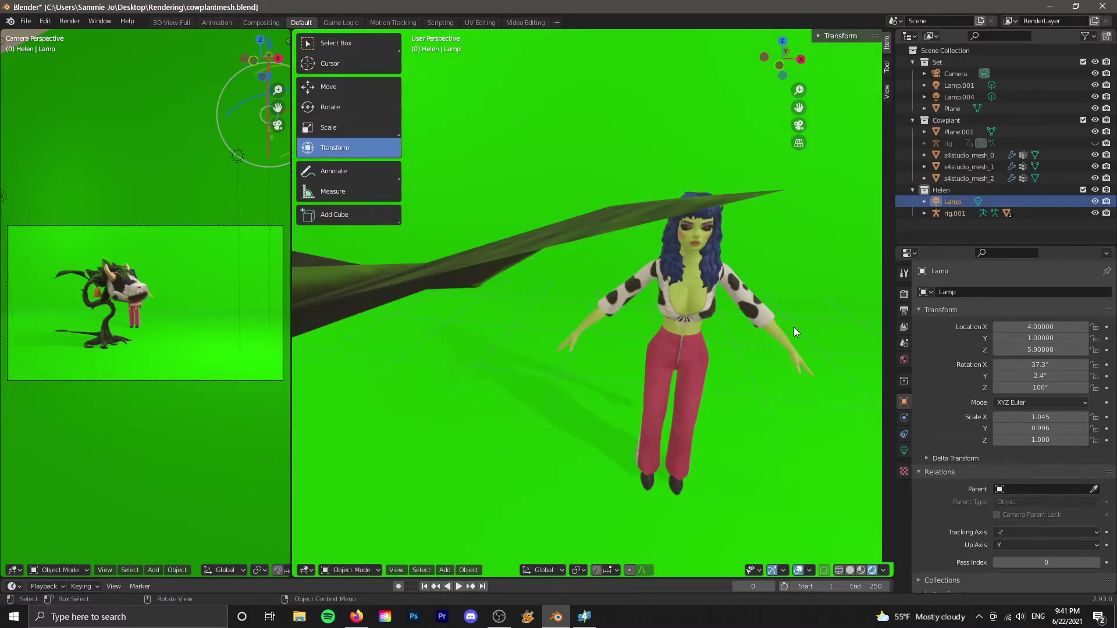
middle_click_drag(794, 328, 841, 356)
left_click_drag(799, 109, 732, 129)
mouse_move(720, 256)
middle_mouse_down()
mouse_move(749, 257)
mouse_move(724, 257)
middle_mouse_up()
scroll(749, 257, "up", 2)
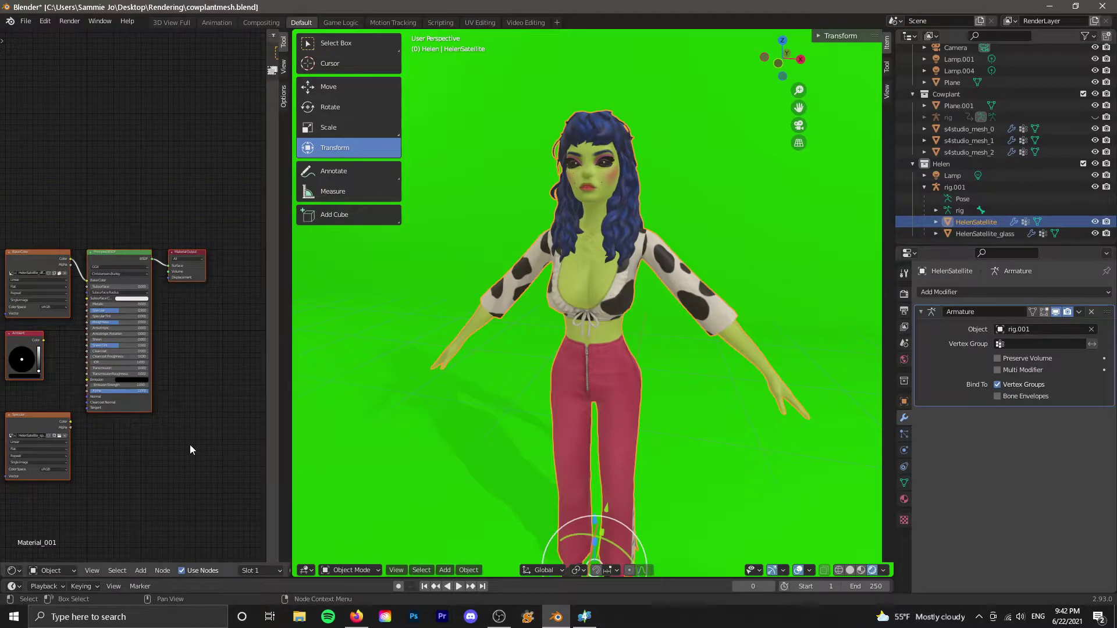
Connect the specular texture's alpha output to the Specular input of the HelenSatellite material's Principled BSDF.
scroll(205, 407, "up", 4)
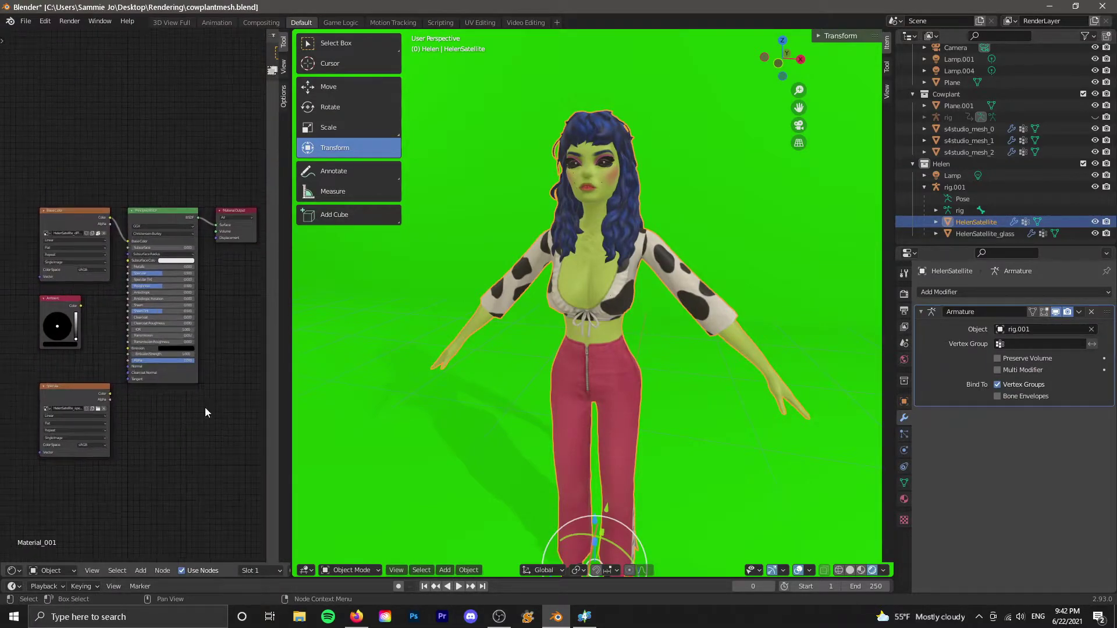
scroll(205, 407, "down", 2)
left_click_drag(108, 408, 127, 271)
scroll(231, 154, "down", 1)
key("t")
Insert a Mix Shader between the Principled BSDF and Material Output, with the base texture's alpha driving its factor.
left_click(140, 570)
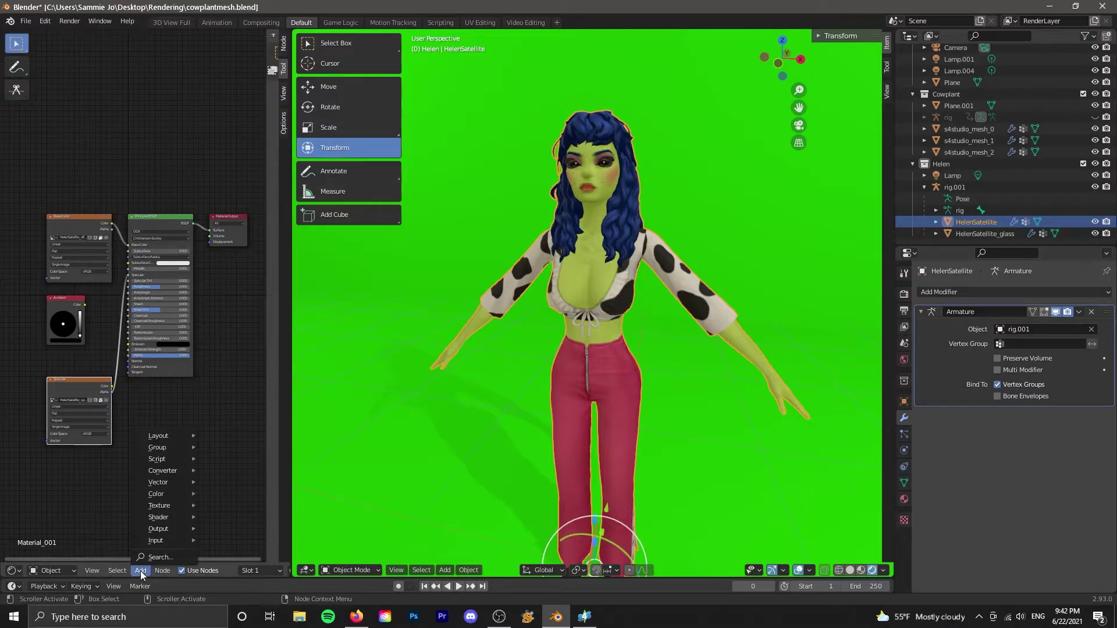
mouse_move(159, 517)
left_click(231, 401)
left_click(200, 218)
left_click_drag(290, 326, 421, 326)
left_click_drag(178, 230, 280, 239)
Add a Transparent BSDF to the HelenSatellite material and connect it to the Mix Shader's first shader input.
left_click(141, 570)
mouse_move(173, 494)
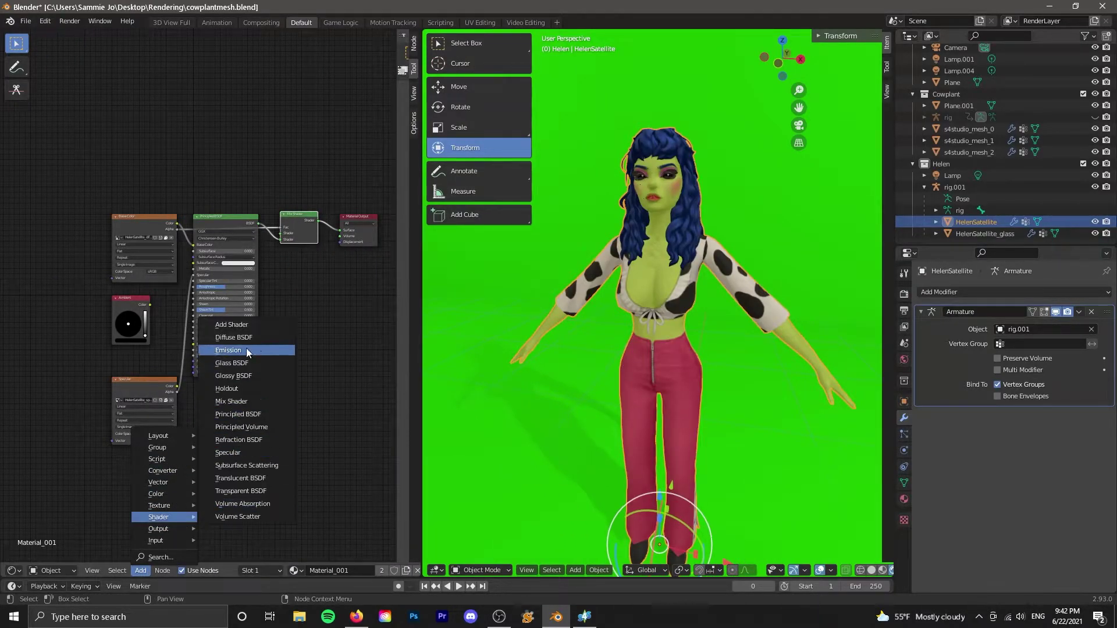
left_click(245, 414)
left_click(206, 168)
left_click_drag(244, 194, 280, 234)
Open the HelenSatellite material properties, collapsing the Surface section and expanding Settings.
left_click(903, 499)
left_click(903, 520)
left_click(904, 402)
left_click(903, 434)
left_click(903, 499)
left_click(936, 373)
left_click(938, 400)
In the HelenSatellite_glass material, connect the specular texture's alpha to the Principled BSDF's Specular input and insert a Mix Shader before the output.
left_click(984, 233)
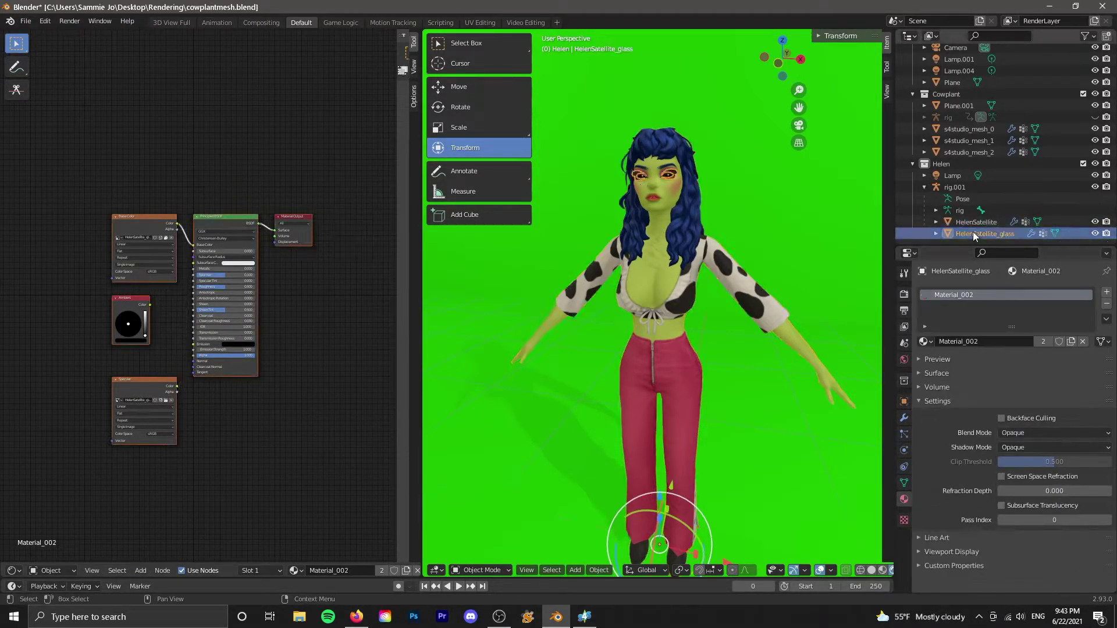
left_click_drag(177, 391, 193, 275)
left_click(142, 570)
mouse_move(167, 516)
left_click(253, 403)
left_click(281, 215)
Feed a new Transparent BSDF into the glass material's Mix Shader and connect the base texture's alpha to its factor.
left_click(143, 572)
left_click(256, 493)
left_click(212, 179)
left_click_drag(247, 184, 280, 232)
left_click_drag(176, 229, 282, 226)
Set the HelenSatellite_glass material's blend mode to Alpha Hashed.
left_click(1046, 433)
left_click(1033, 486)
left_click(768, 205)
Examine the sim's hair, face and clothing up close, and check her placement relative to the cowplant.
scroll(768, 201, "up", 3)
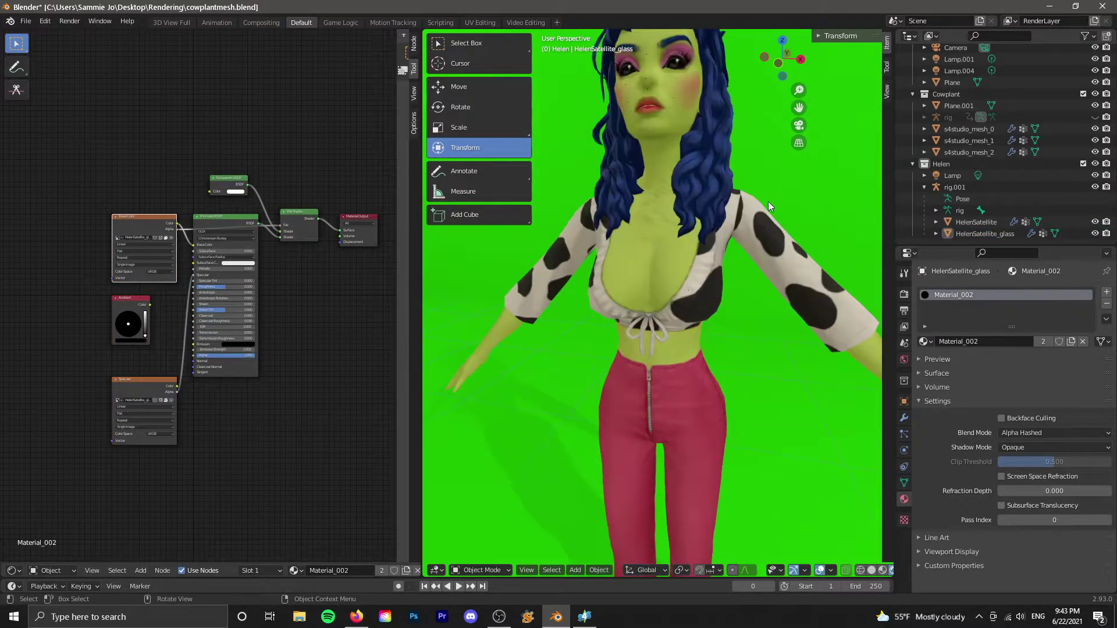
mouse_move(768, 200)
middle_mouse_down()
mouse_move(775, 215)
mouse_move(761, 215)
mouse_move(778, 220)
middle_mouse_up()
scroll(765, 218, "up", 2)
scroll(766, 219, "down", 2)
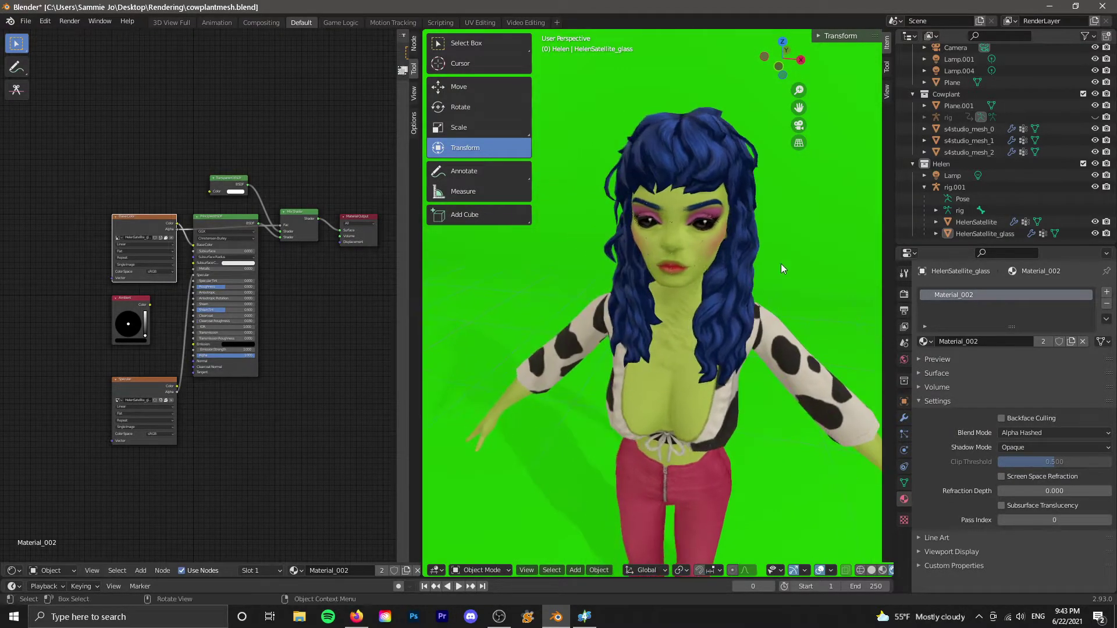
scroll(781, 264, "up", 5)
mouse_move(780, 264)
middle_mouse_down()
mouse_move(760, 252)
mouse_move(770, 259)
middle_mouse_up()
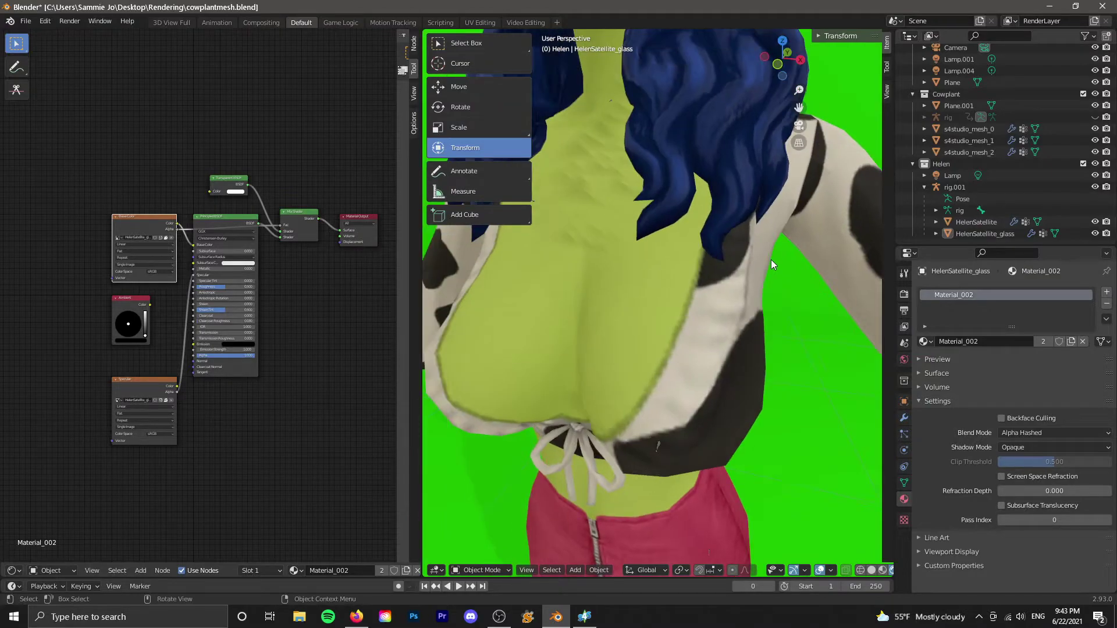
scroll(773, 261, "down", 5)
scroll(766, 264, "down", 5)
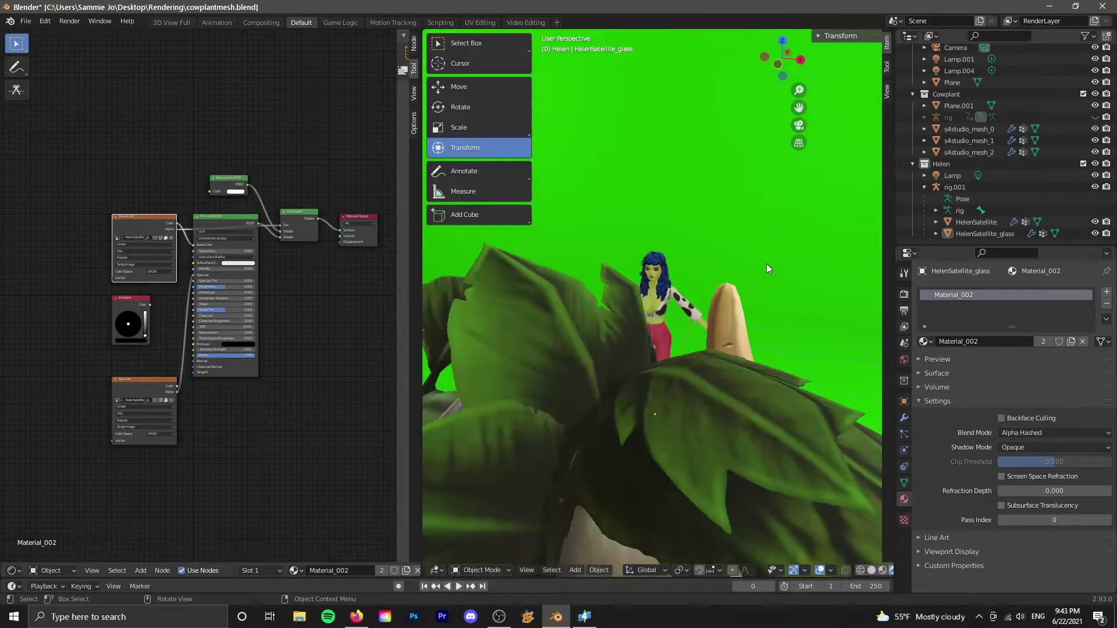
middle_click_drag(766, 263, 858, 320)
Move Helen's armature rig.001 out from behind the cowplant so she stands beside it.
left_click(986, 187)
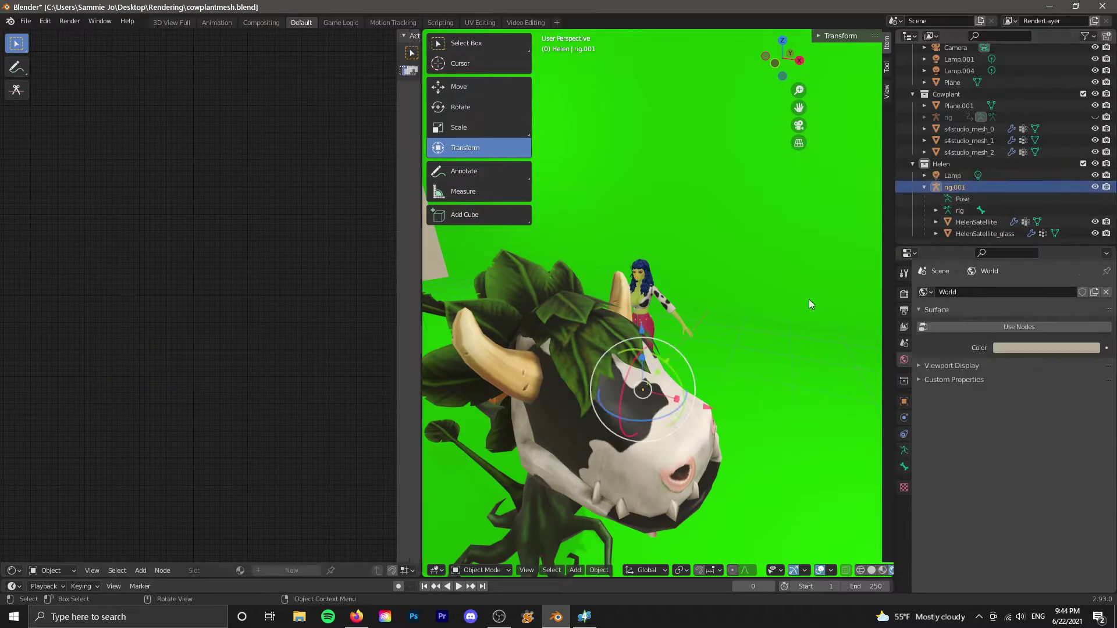
middle_click_drag(766, 339, 641, 361)
left_click_drag(641, 361, 728, 355)
scroll(727, 355, "up", 6)
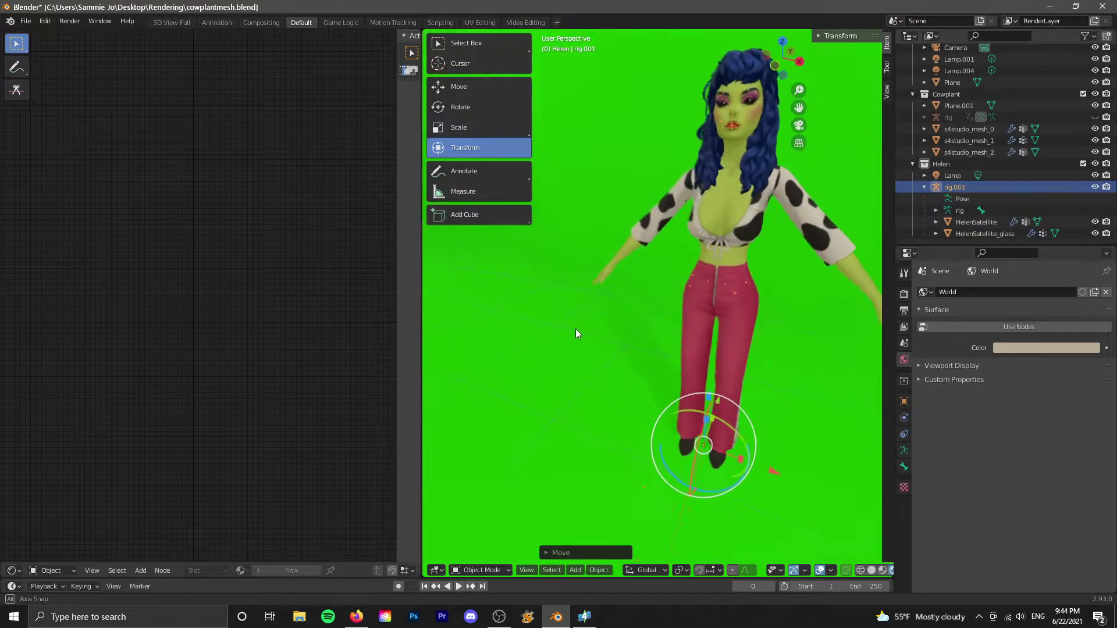
middle_click_drag(577, 330, 579, 364)
left_click_drag(660, 405, 682, 419)
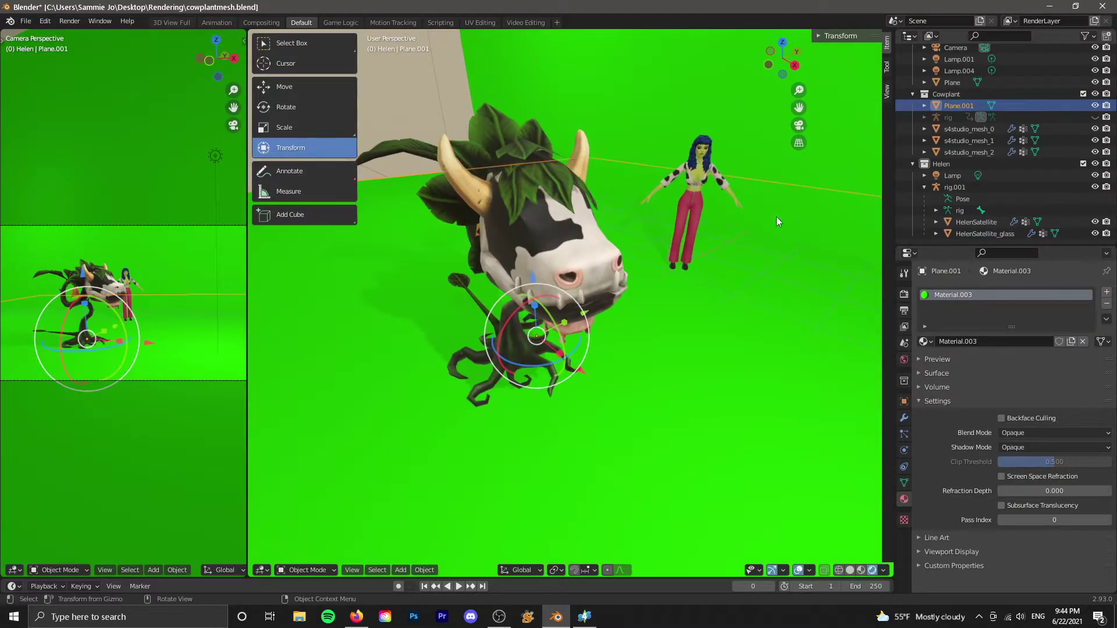
Rotate the three cowplant meshes, s4studio_mesh_0 to s4studio_mesh_2, together so the head turns toward the camera.
scroll(719, 285, "down", 6)
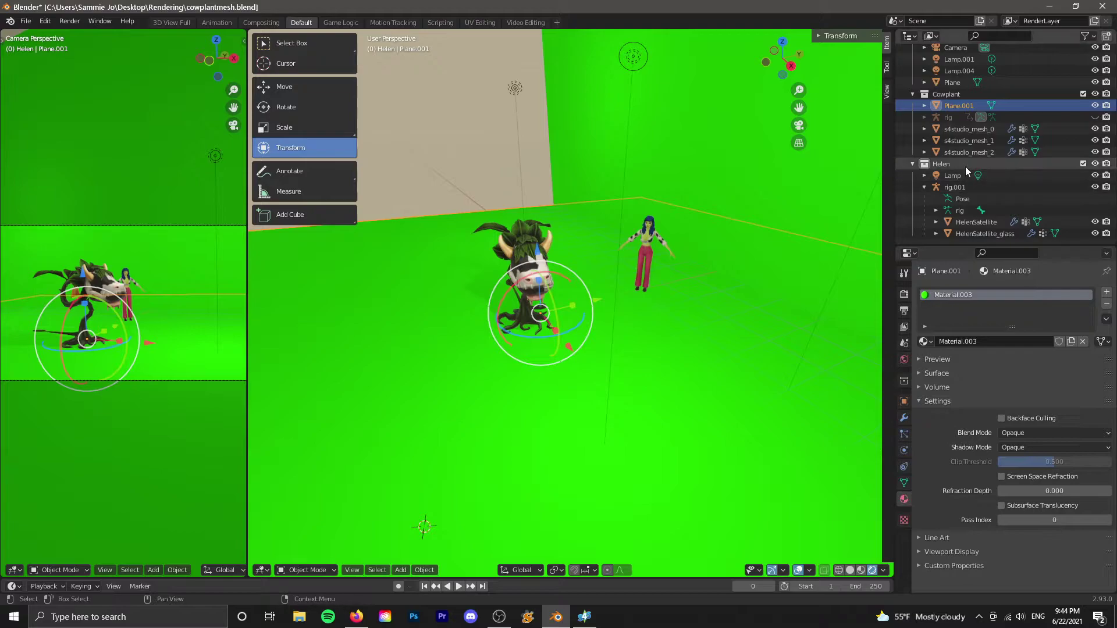
left_click(965, 165)
middle_click_drag(693, 384, 631, 331)
left_click(989, 152)
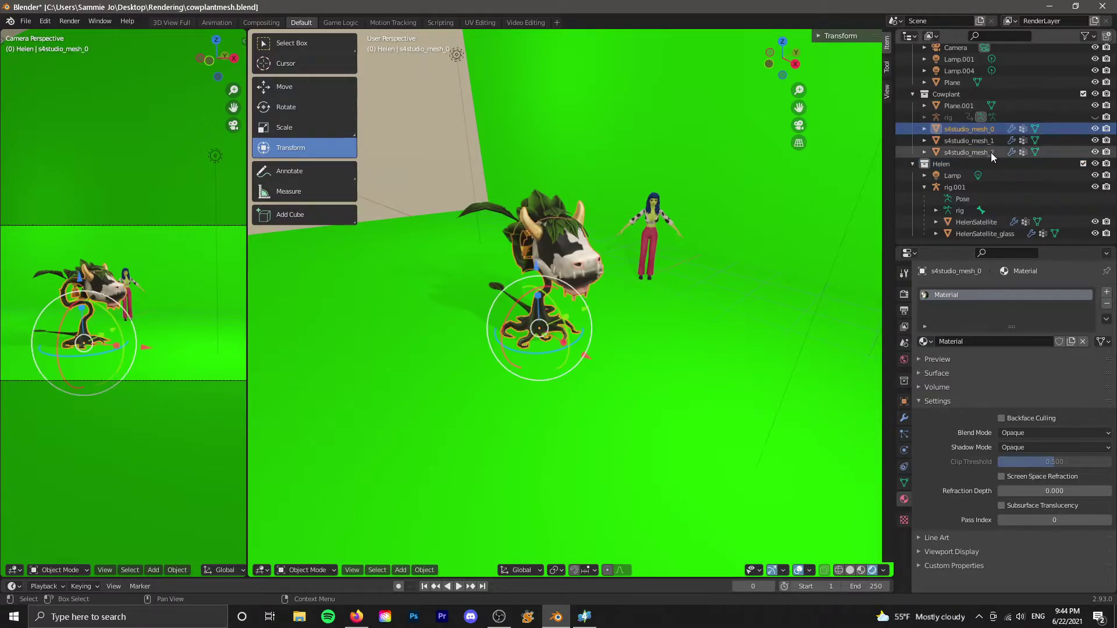
left_click_drag(536, 351, 530, 351)
left_click(965, 130)
left_click(975, 152, "shift")
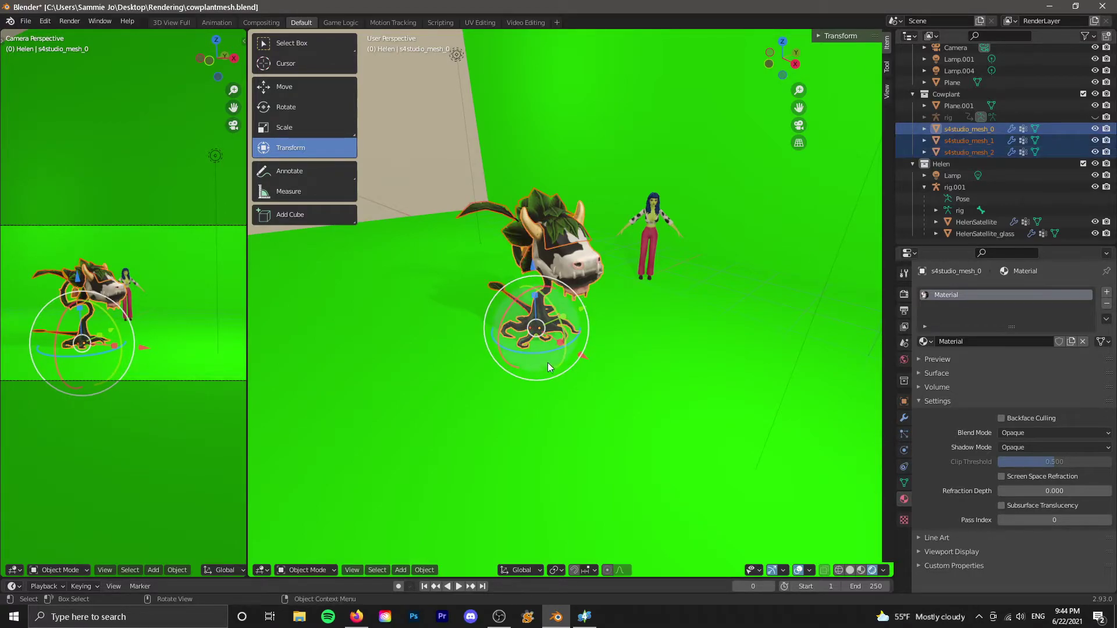
left_click_drag(547, 352, 456, 394)
right_click(456, 394)
left_click_drag(548, 350, 534, 391)
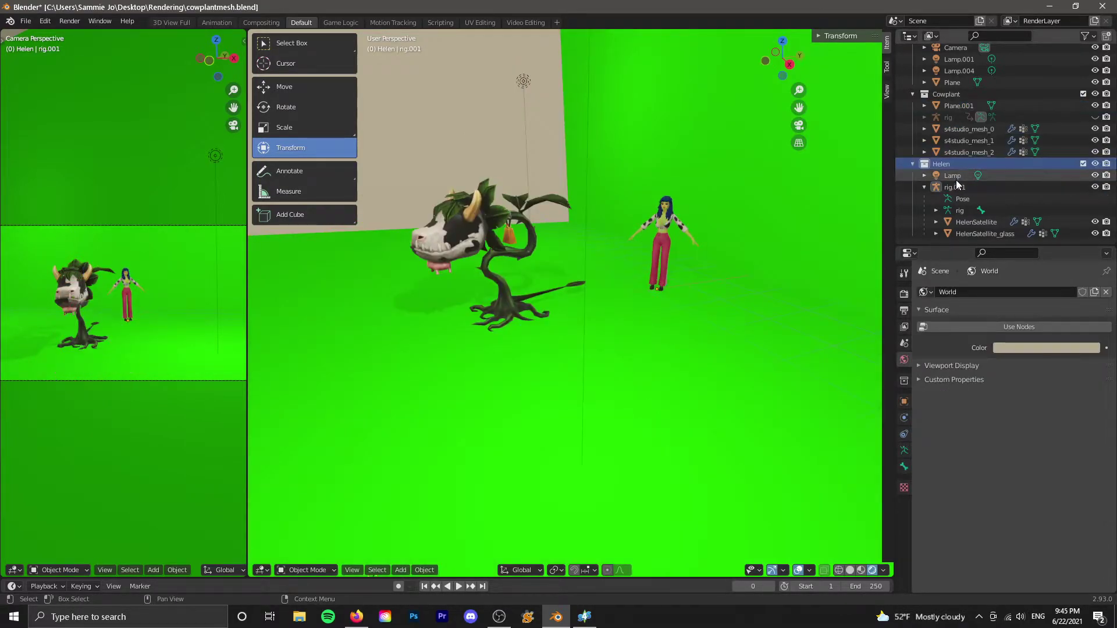
Move rig.001 forward next to the cowplant and rotate it about the vertical axis.
left_click(923, 188)
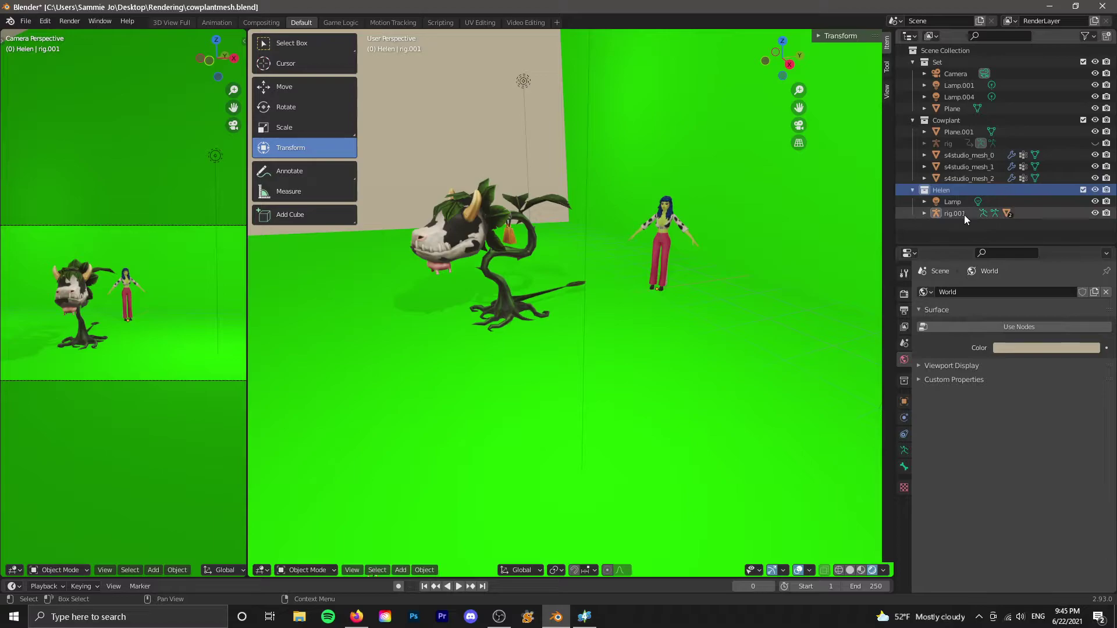
left_click(964, 213)
left_click_drag(709, 313, 811, 379)
left_click_drag(806, 331, 431, 372)
middle_click_drag(430, 373, 459, 374)
scroll(458, 376, "up", 2)
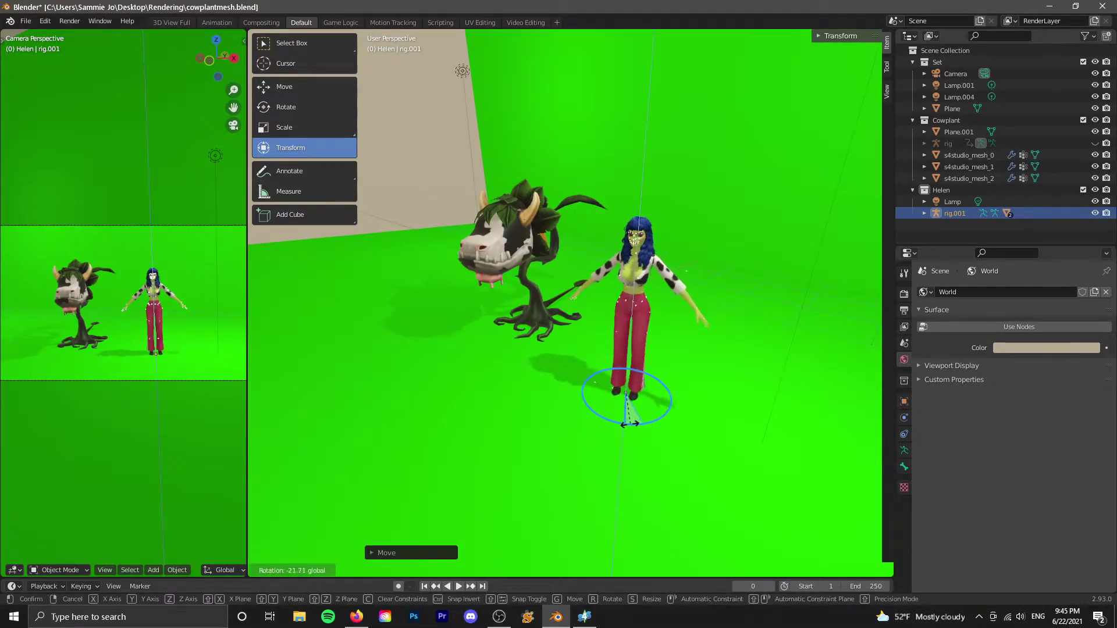
left_click(427, 378)
mouse_move(472, 385)
middle_mouse_down()
mouse_move(486, 390)
mouse_move(484, 372)
middle_mouse_up()
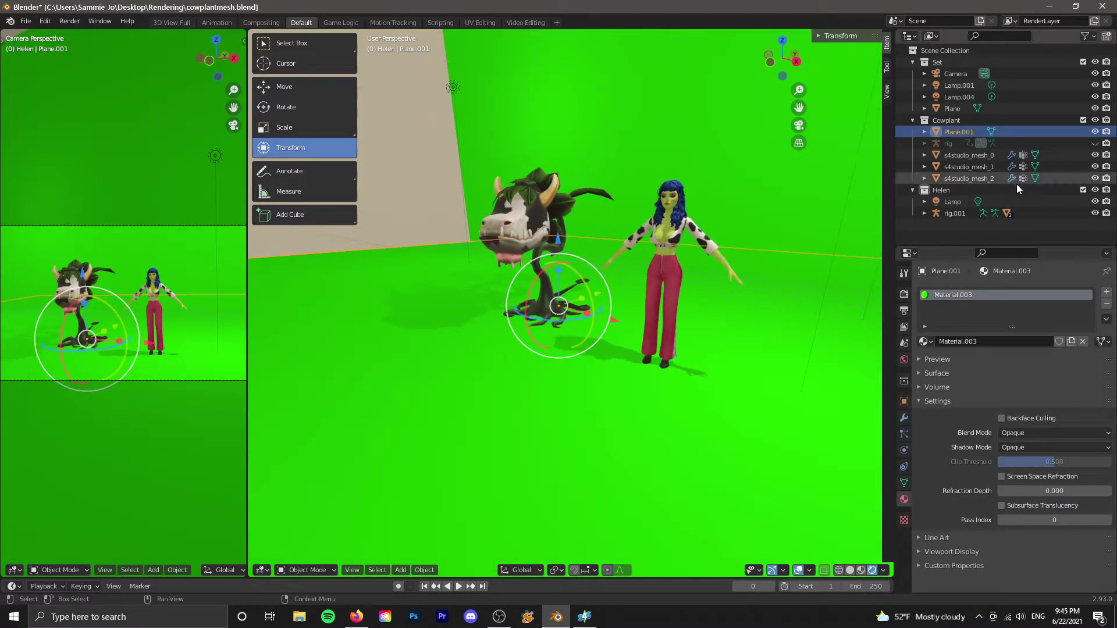
Scale the three cowplant meshes up together to about 1.17 times their size.
left_click(960, 156)
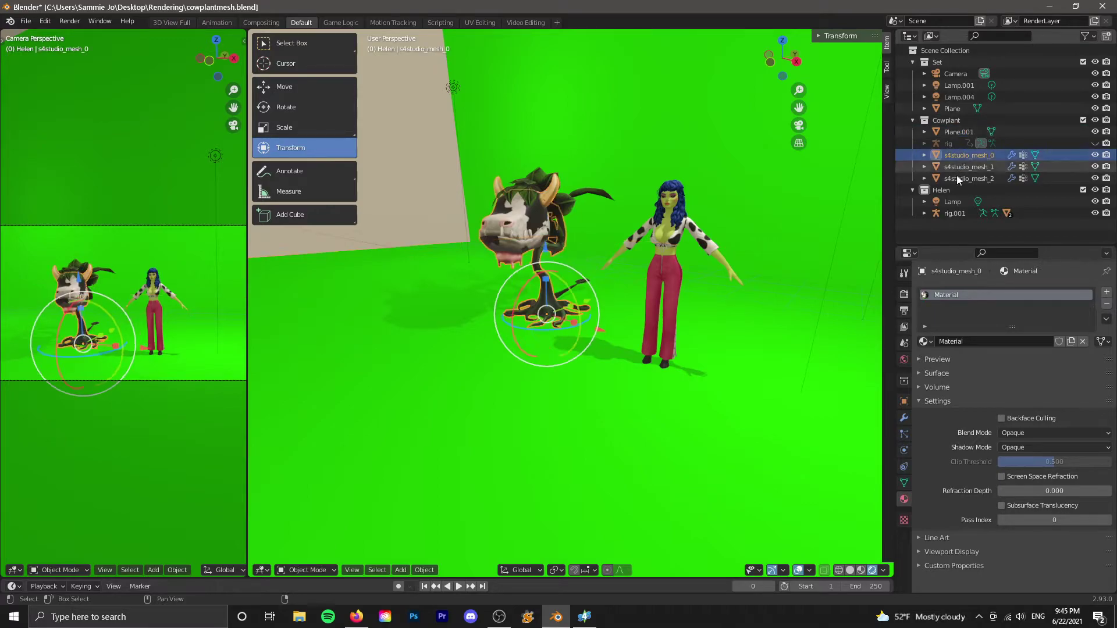
left_click(955, 178, "shift")
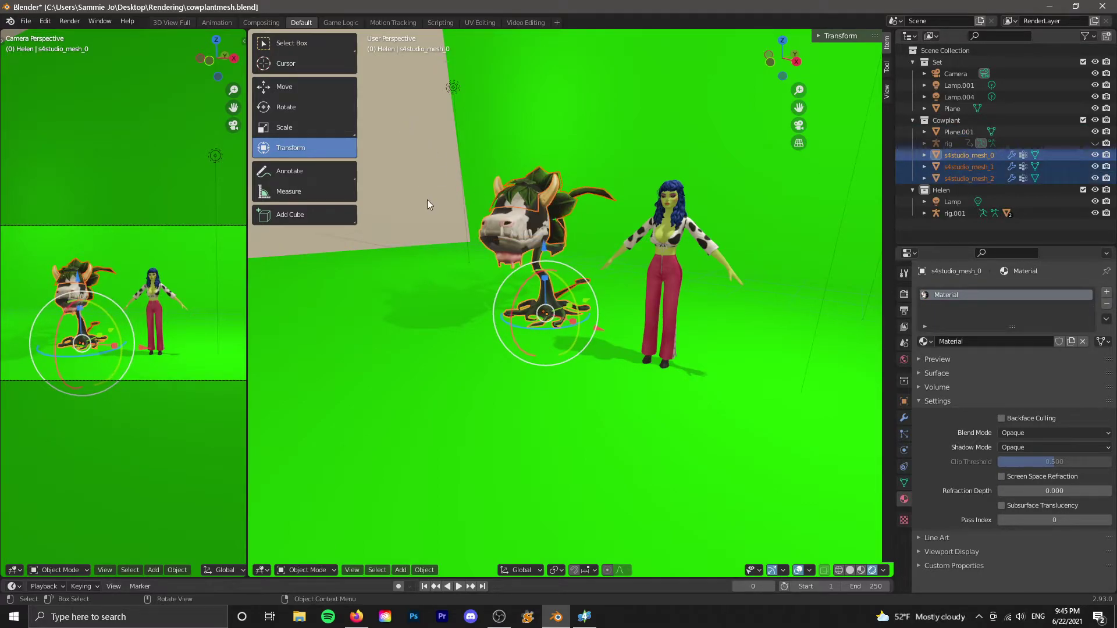
key("s")
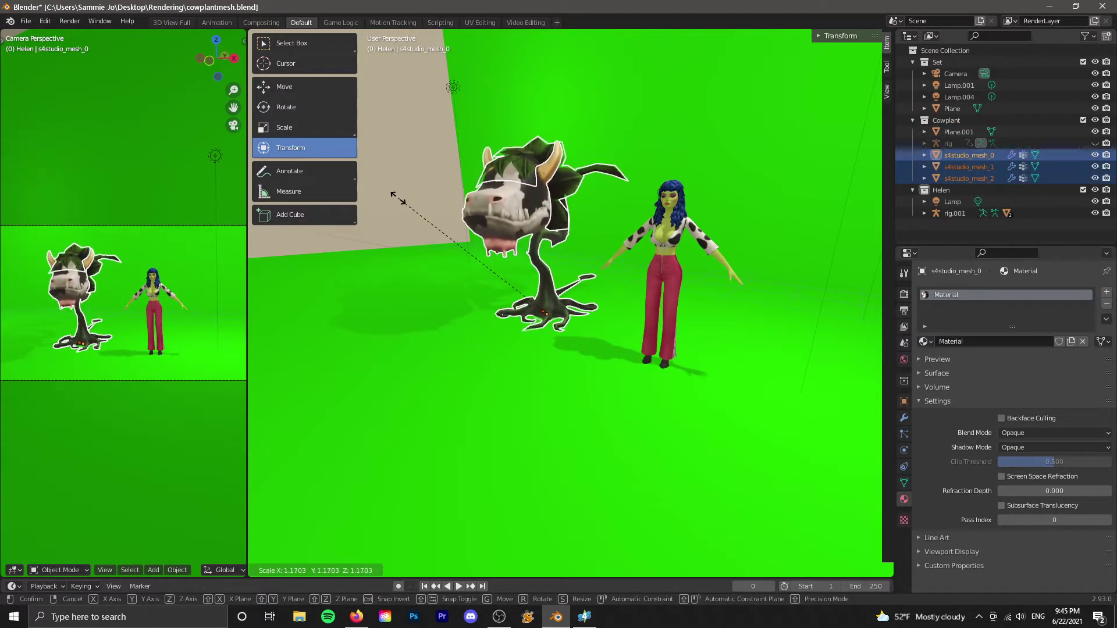
left_click(397, 196)
left_click(452, 349)
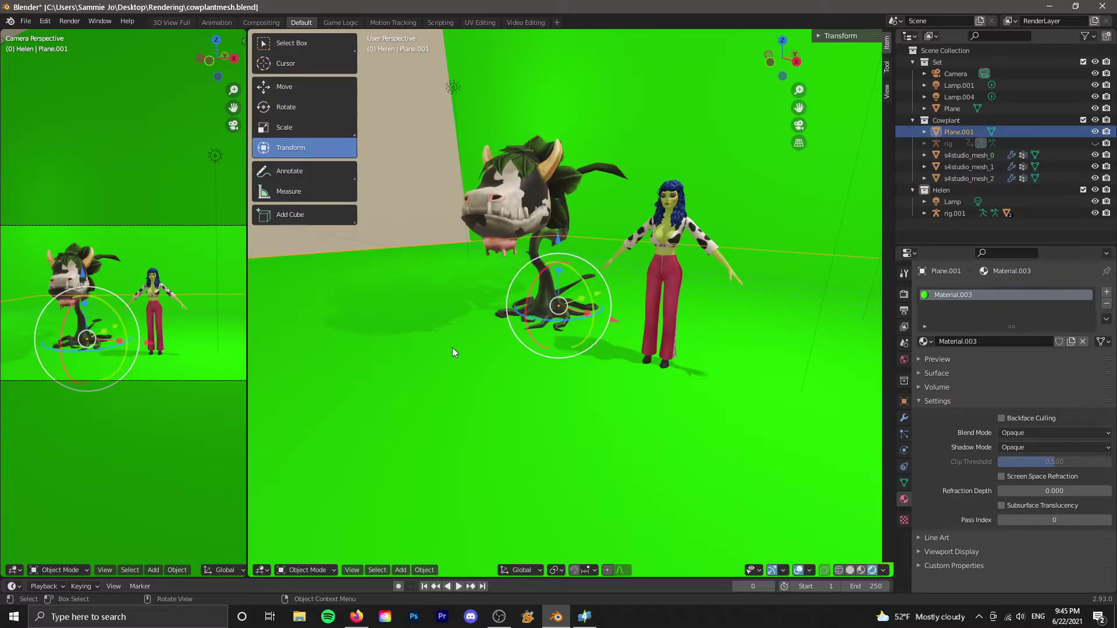
Change the area showing the camera view to the Nonlinear Animation editor.
middle_click_drag(431, 187, 432, 201)
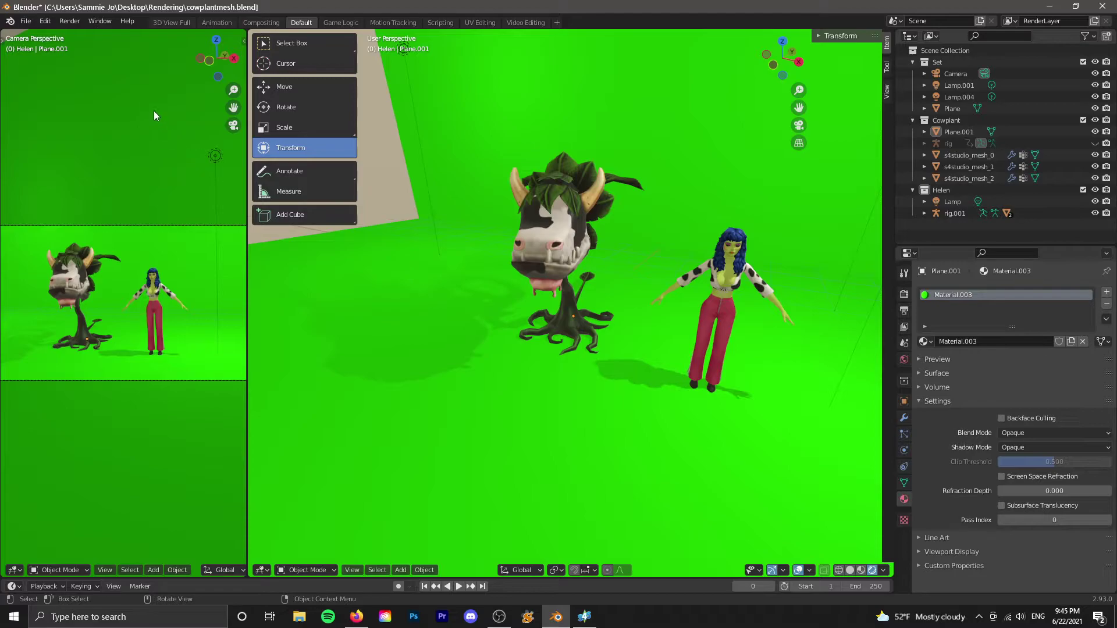
left_click(15, 570)
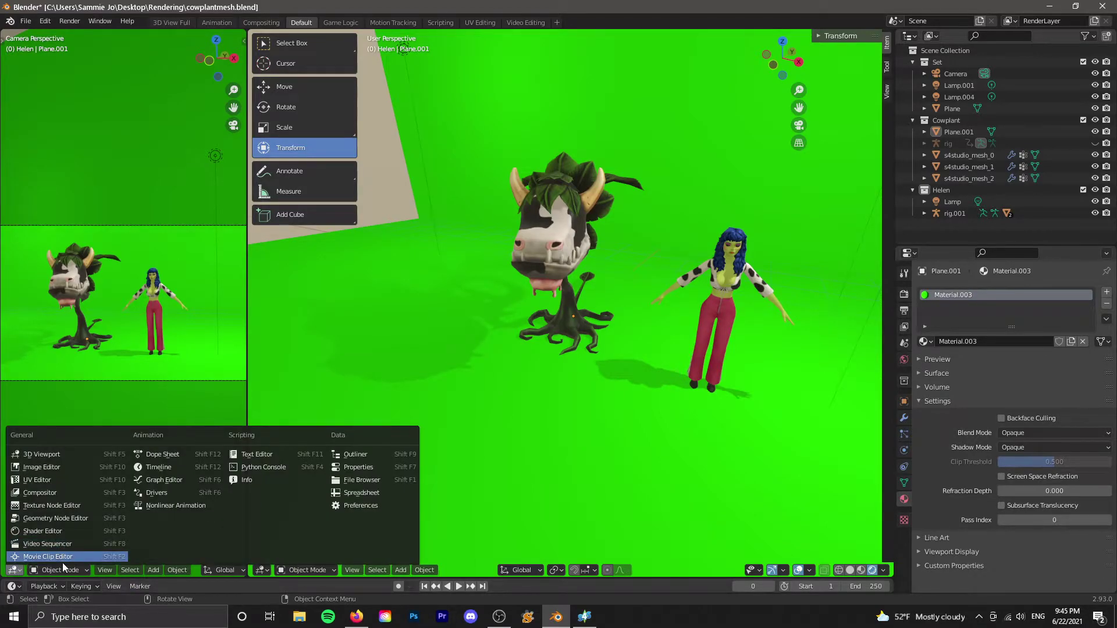
left_click(187, 506)
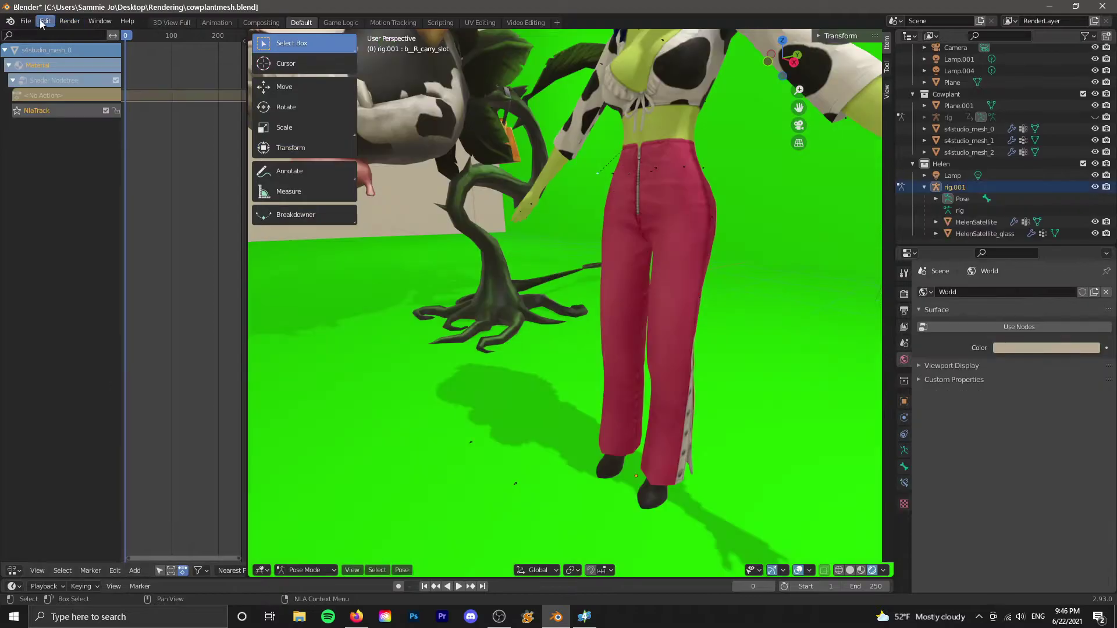
Append the pose action from the SittingCow blend file in the Rendering\poses folder.
left_click(26, 21)
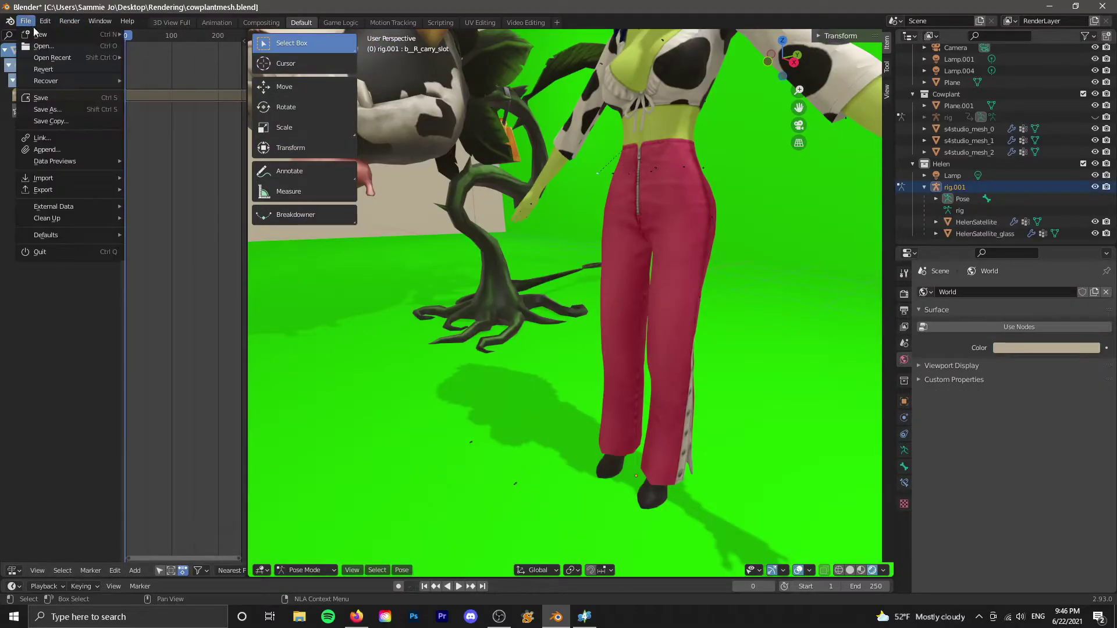
left_click(57, 150)
left_click_drag(448, 138, 296, 151)
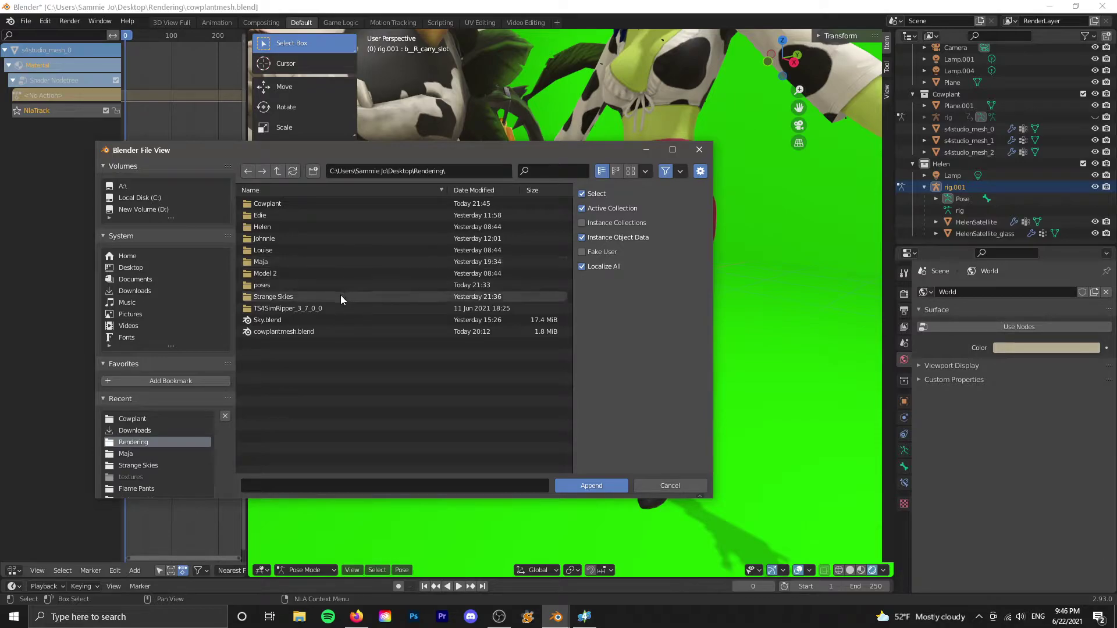
double_click(295, 288)
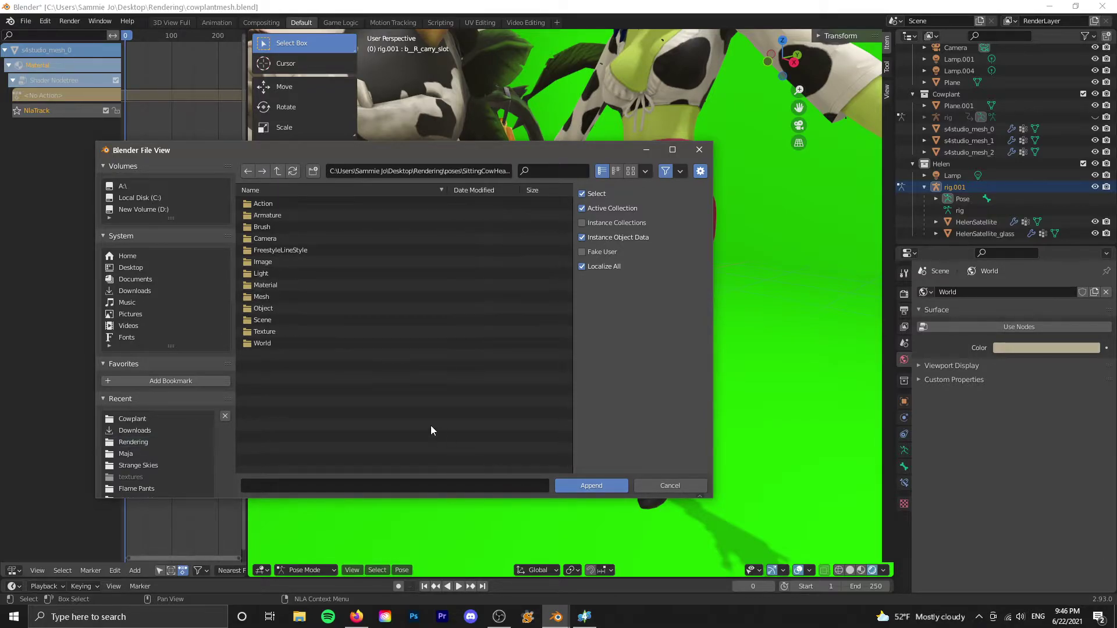
double_click(283, 199)
double_click(337, 205)
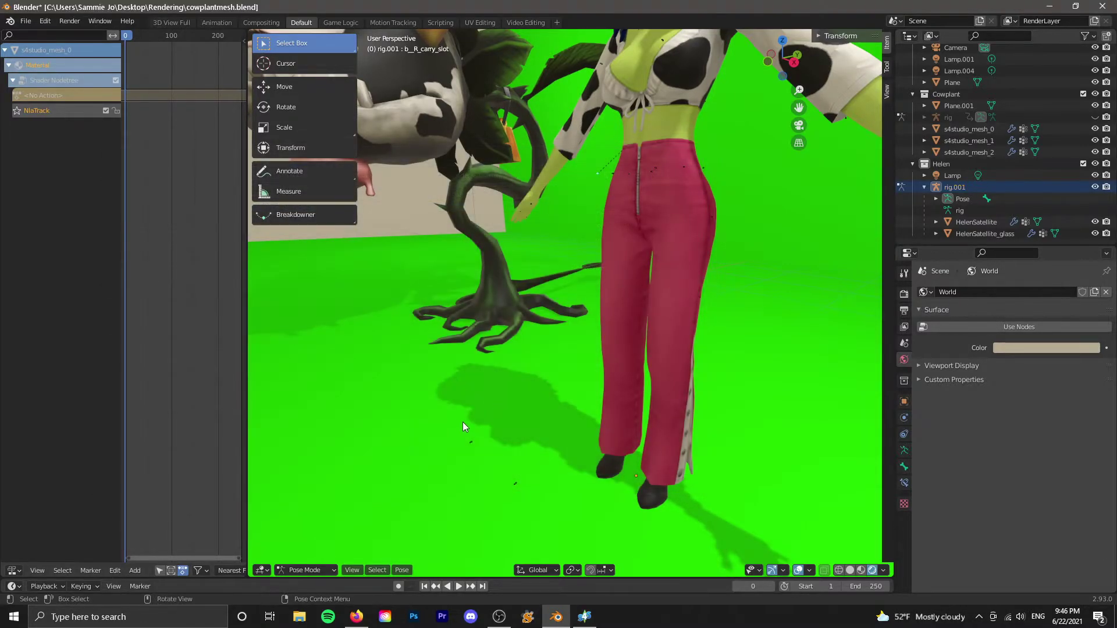
Add the appended HoneysSims4:PosePack action as a strip on rig.001 to put Helen in the sitting pose.
scroll(453, 413, "down", 5)
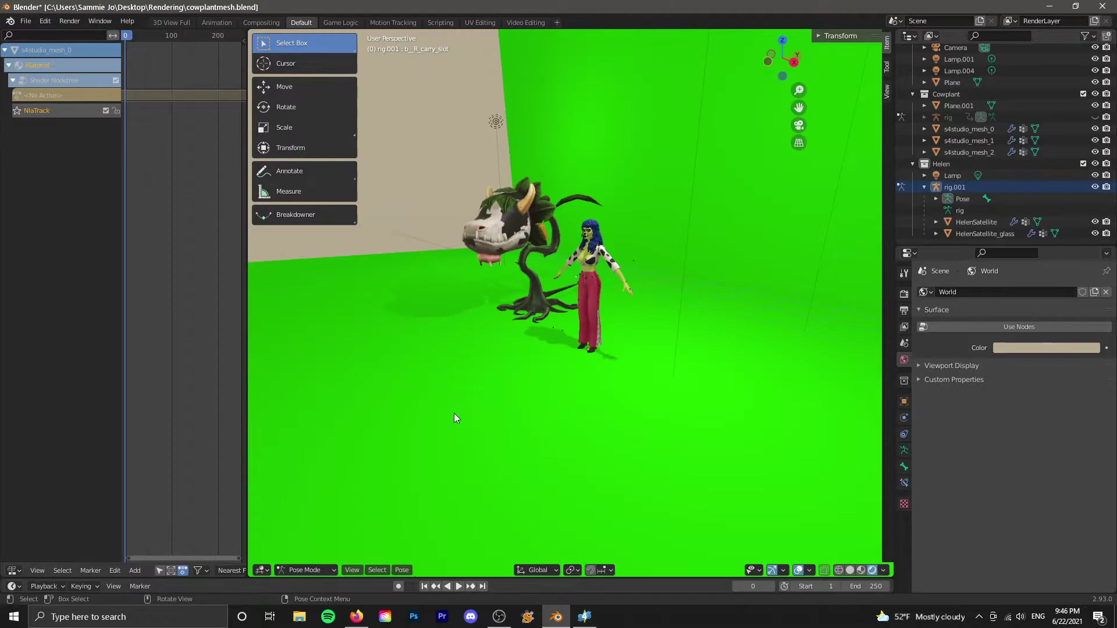
left_click(977, 191)
scroll(723, 299, "up", 4)
middle_click_drag(724, 299, 706, 328)
scroll(738, 300, "down", 1)
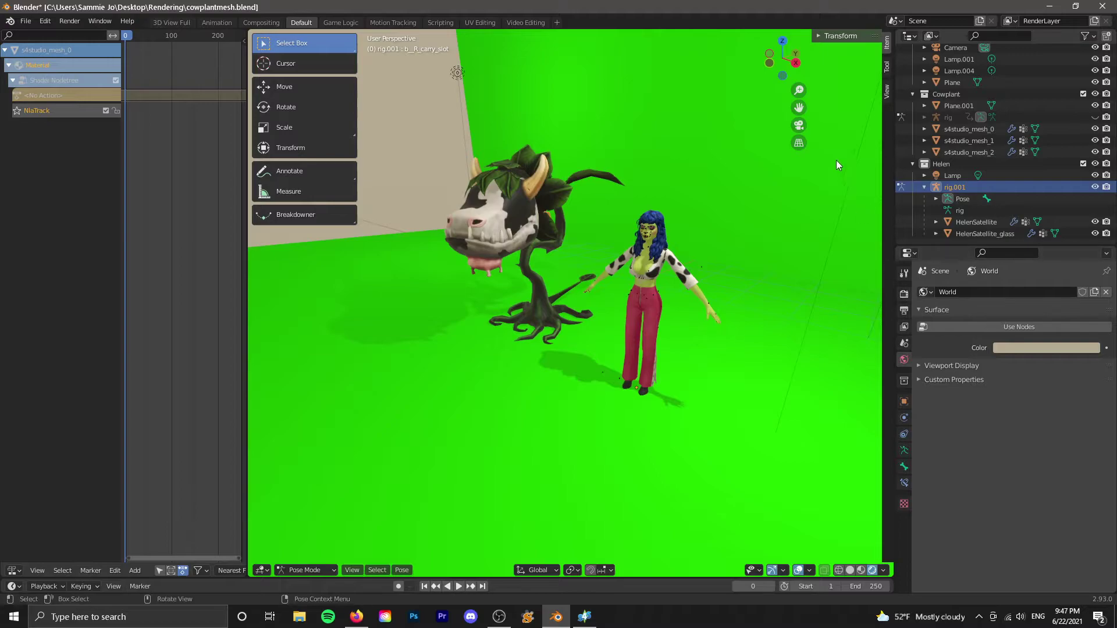
left_click_drag(801, 102, 690, 194)
middle_click_drag(690, 194, 711, 203)
mouse_move(544, 387)
middle_mouse_down()
mouse_move(543, 371)
mouse_move(539, 386)
mouse_move(560, 395)
middle_mouse_up()
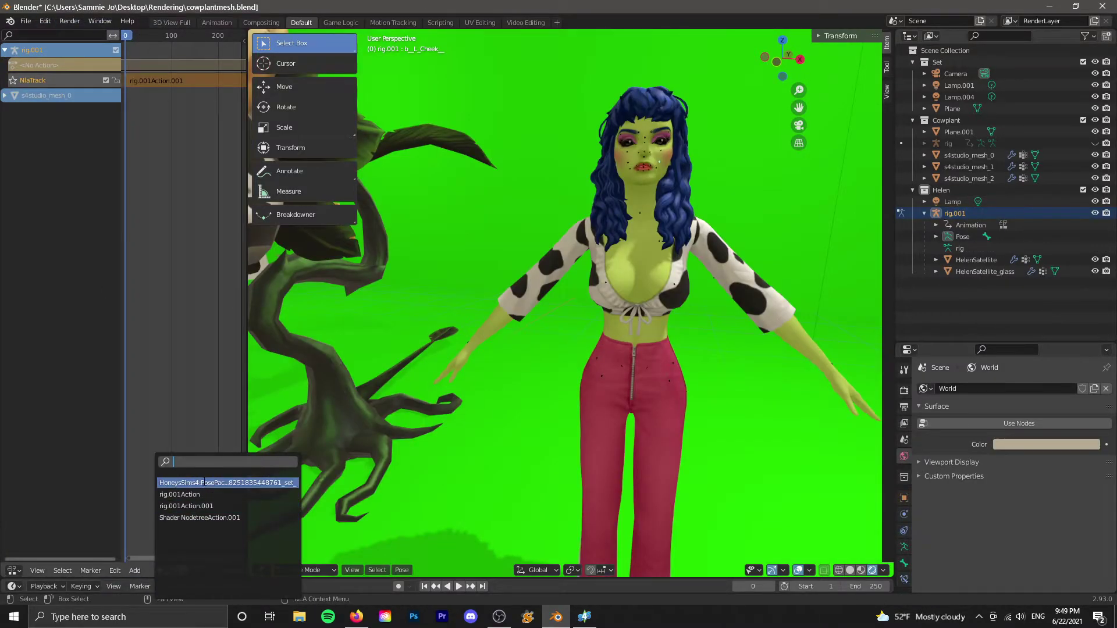
left_click(217, 482)
scroll(470, 394, "down", 3)
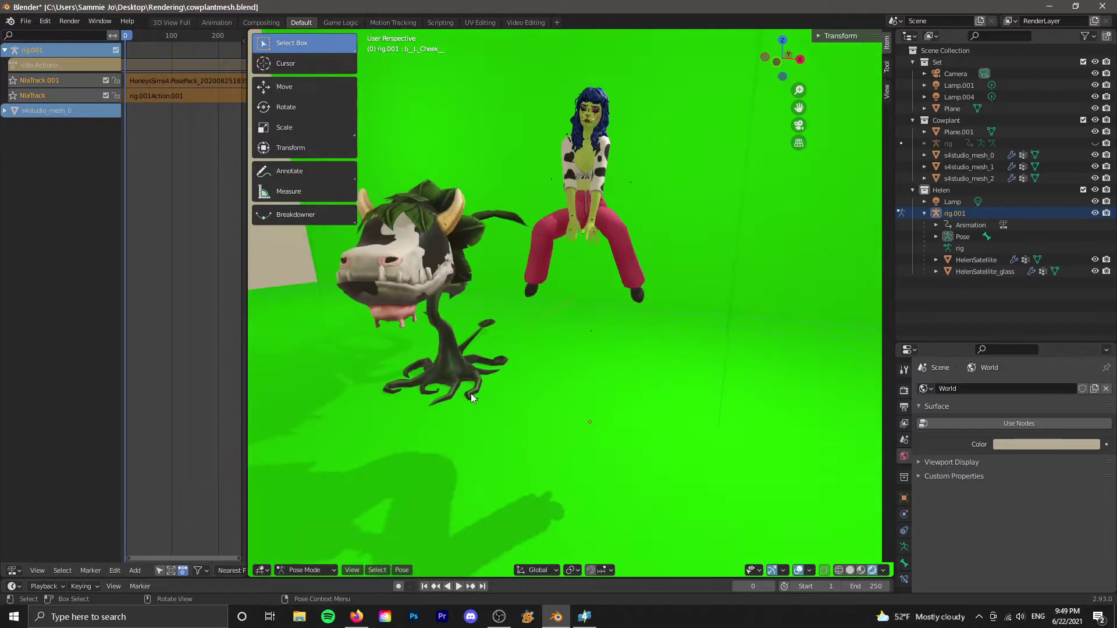
scroll(568, 391, "down", 2)
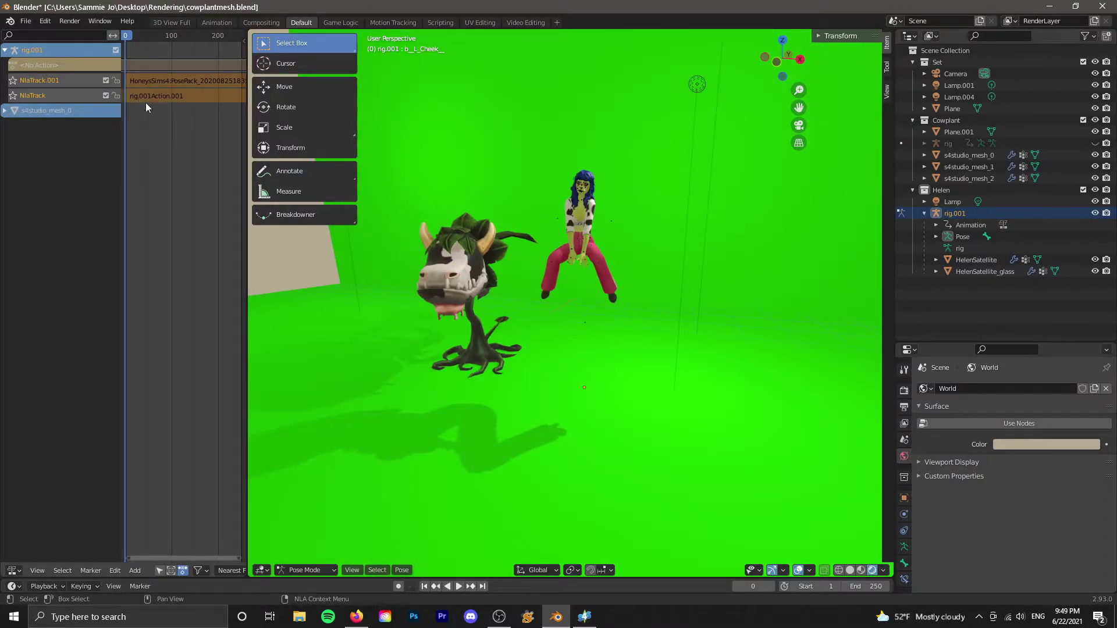
scroll(466, 375, "up", 6)
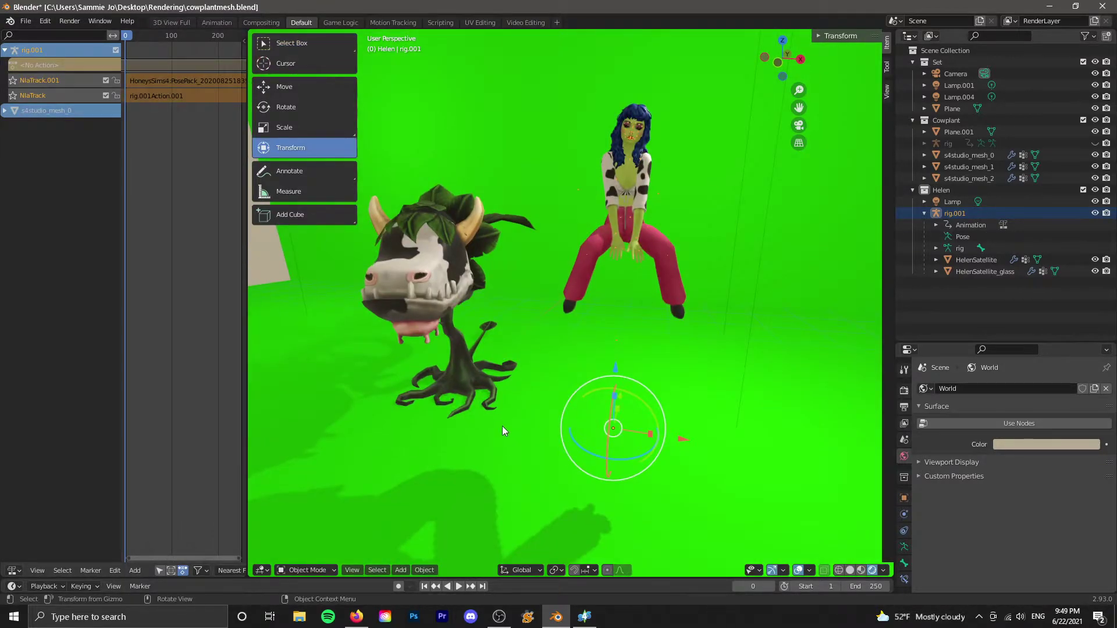
Move Helen's rig.001 across and up until she sits on top of the cowplant's head.
middle_click_drag(501, 426, 499, 425)
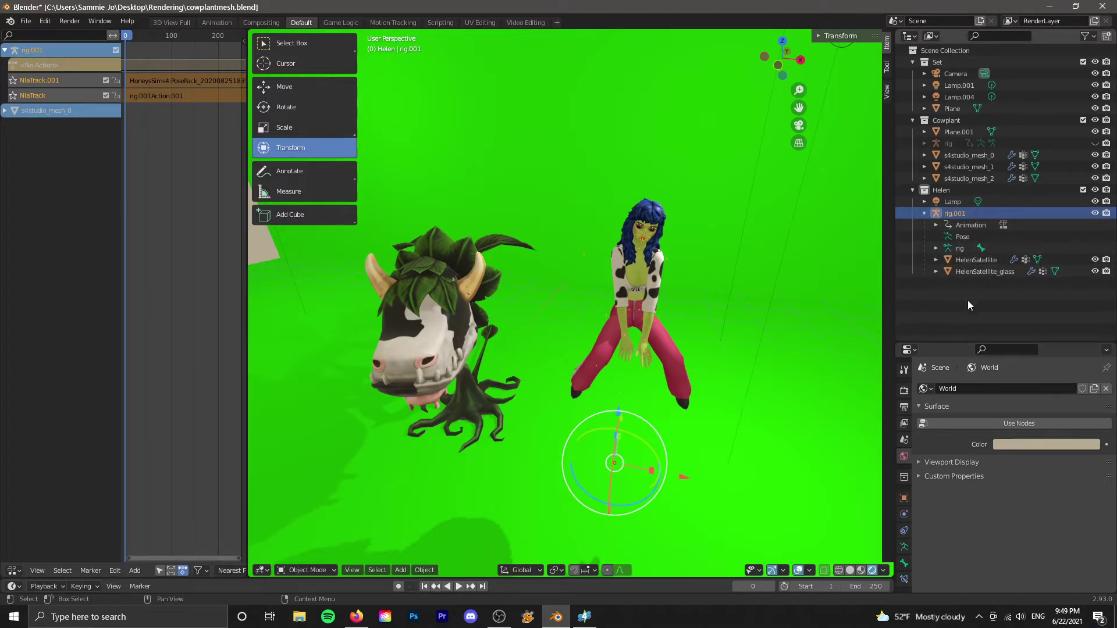
left_click(933, 215, "ctrl")
left_click(923, 213)
left_click(952, 215)
left_click_drag(681, 473, 520, 466)
left_click_drag(459, 381, 456, 353)
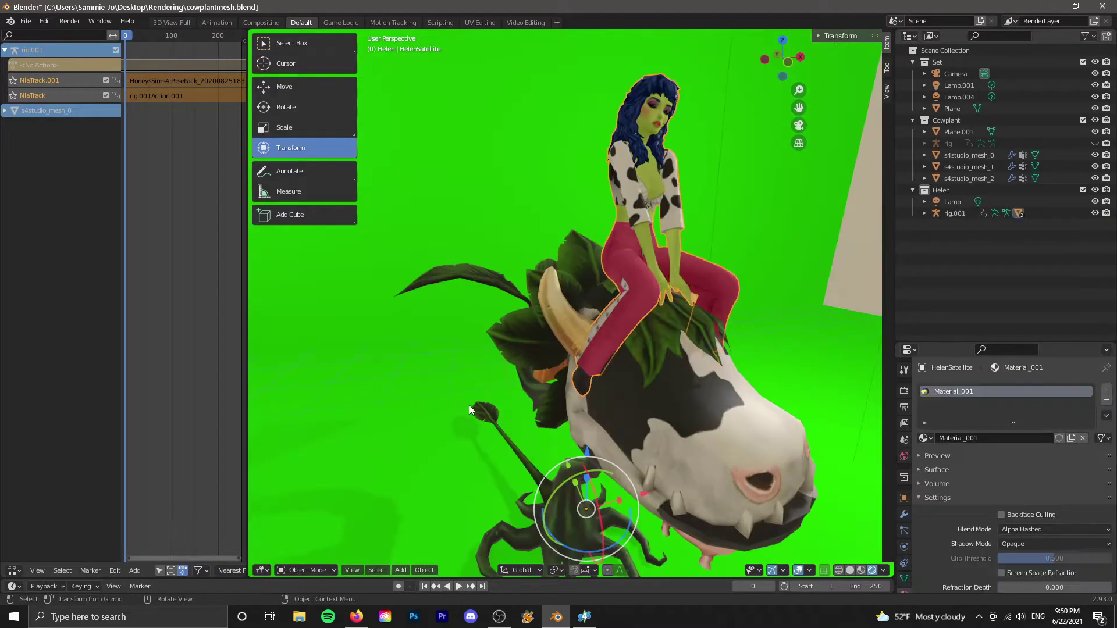
left_click(380, 403)
scroll(380, 403, "down", 5)
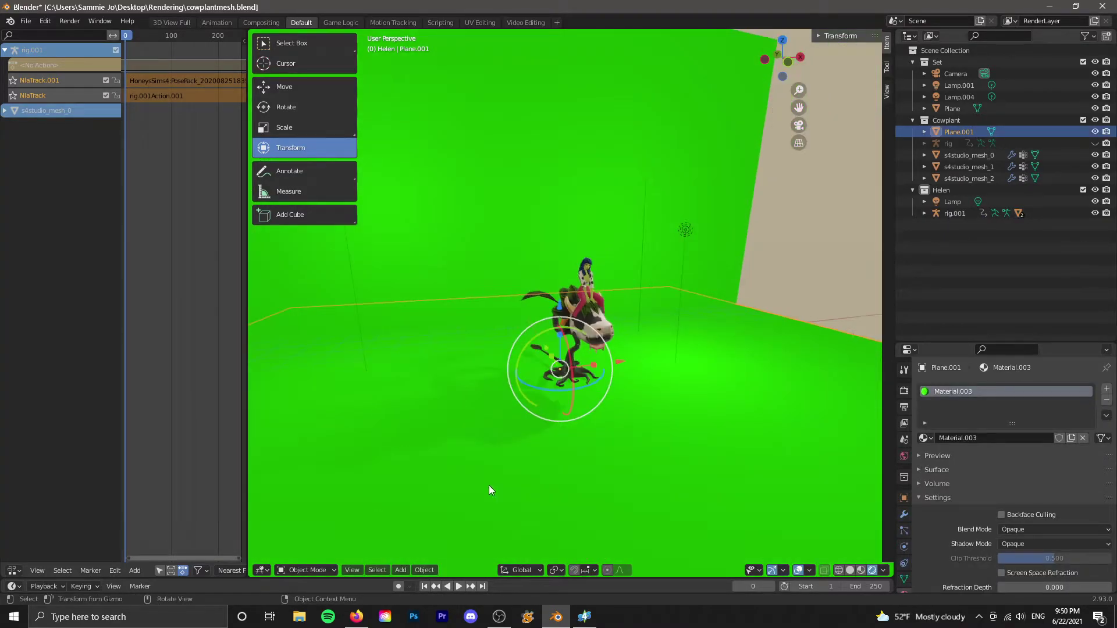
Reposition Lamp.001 along the Y axis relative to Helen and the cowplant.
left_click(835, 257)
middle_click_drag(815, 261, 741, 275)
scroll(525, 366, "down", 3)
middle_click_drag(525, 367, 540, 379)
scroll(540, 380, "up", 5)
scroll(542, 381, "down", 5)
scroll(595, 339, "up", 1)
middle_click_drag(595, 340, 615, 343)
left_click(399, 237)
middle_click_drag(498, 388, 399, 402)
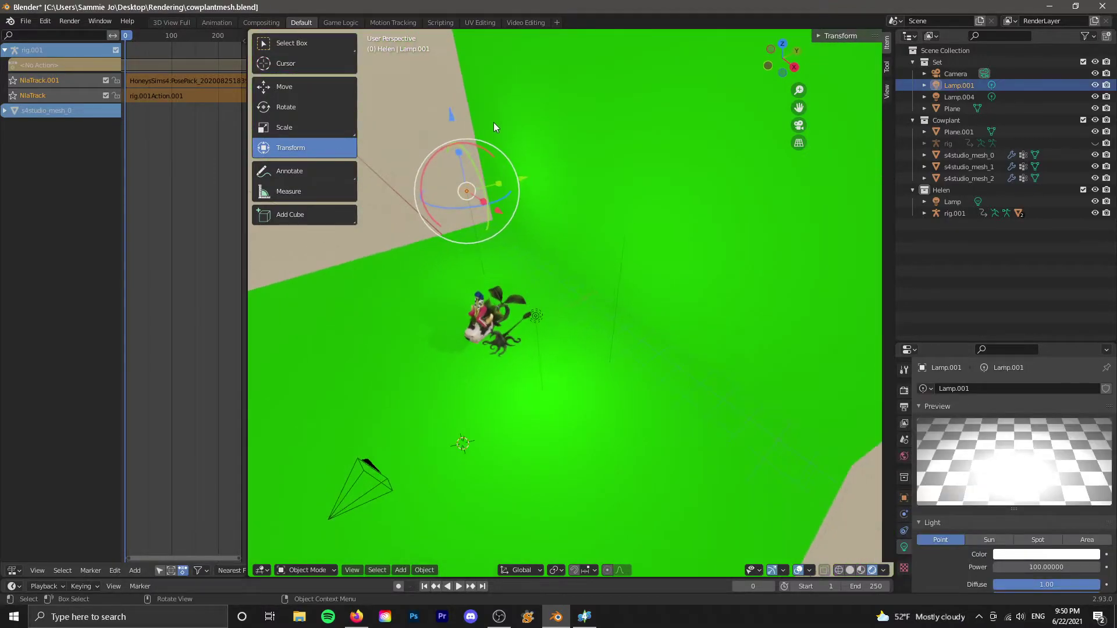
left_click(526, 180)
middle_click_drag(530, 186, 519, 358)
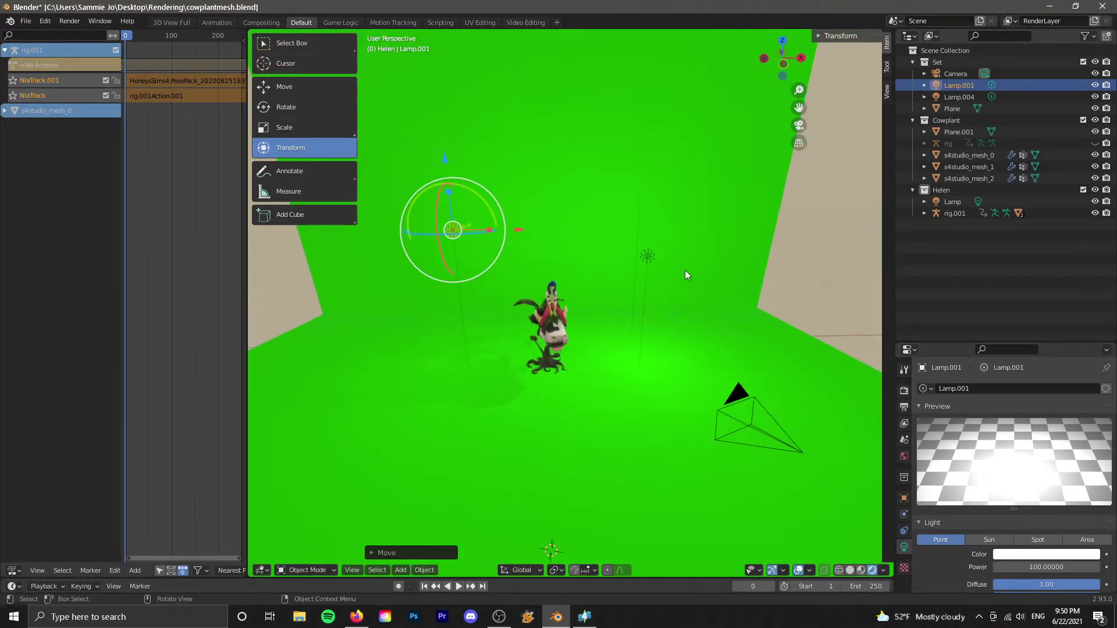
Delete Lamp.004 and add a new point light to the scene.
left_click(645, 261)
middle_click_drag(645, 262, 636, 233)
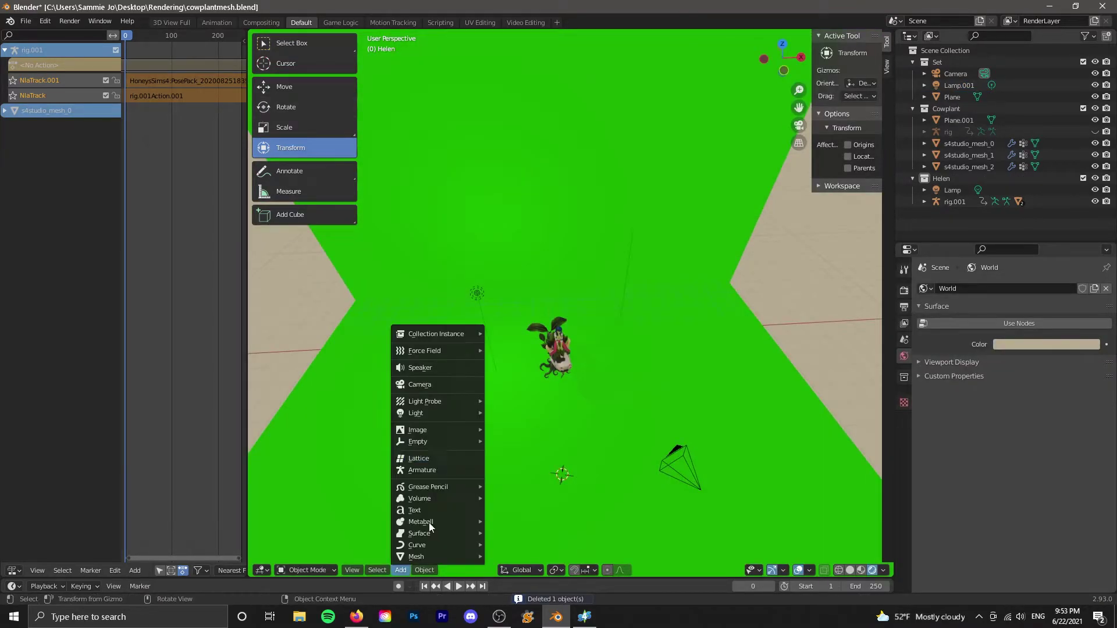
mouse_move(433, 406)
left_click(533, 424)
Raise the new point light vertically off the floor to above Helen's height.
key("g")
key("z")
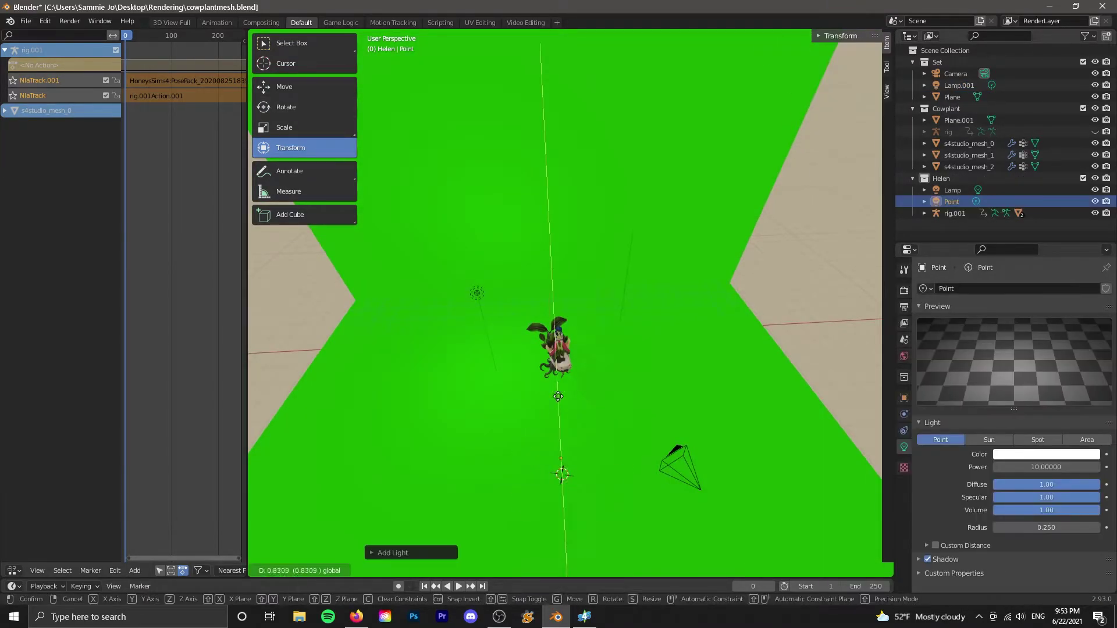
left_click(558, 390)
middle_click_drag(558, 390, 611, 349)
key("g")
key("z")
left_click(593, 256)
middle_click_drag(473, 414, 465, 466)
key("g")
key("z")
left_click(601, 167)
Shift the point light horizontally with its axis handles to bring it over Helen and the cowplant.
middle_click_drag(600, 167, 692, 354)
left_click_drag(639, 253, 762, 259)
middle_click_drag(762, 259, 730, 244)
left_click_drag(669, 271, 669, 282)
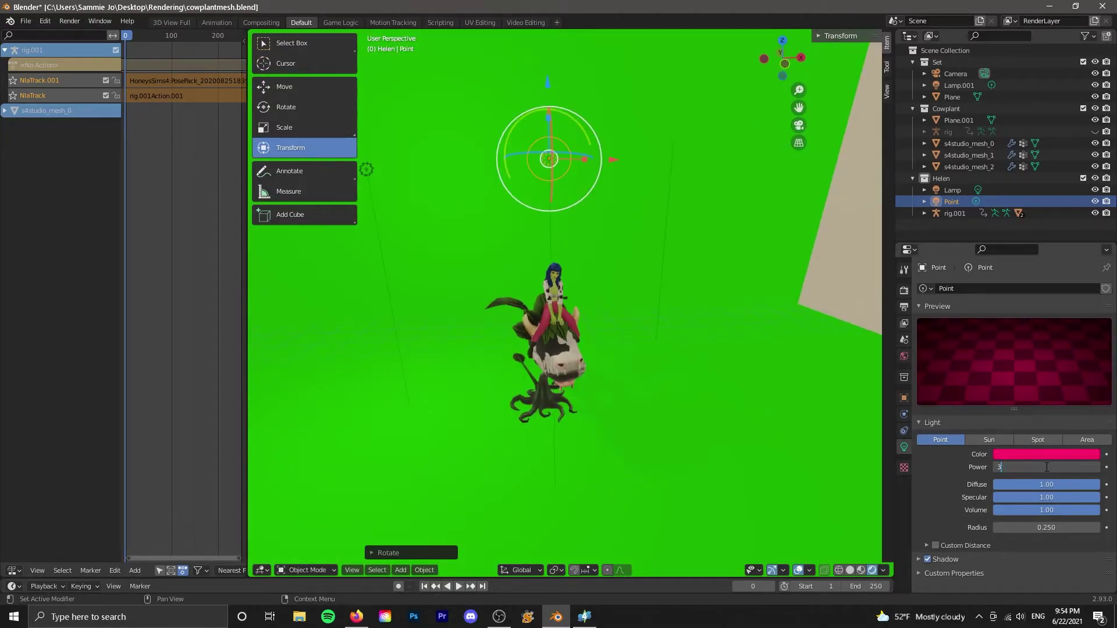
Set the pink point light's power to 30 and move it in front of Helen and the cowplant.
key("g")
left_click(414, 396)
key("r")
left_click(419, 341)
middle_click_drag(419, 341, 727, 356)
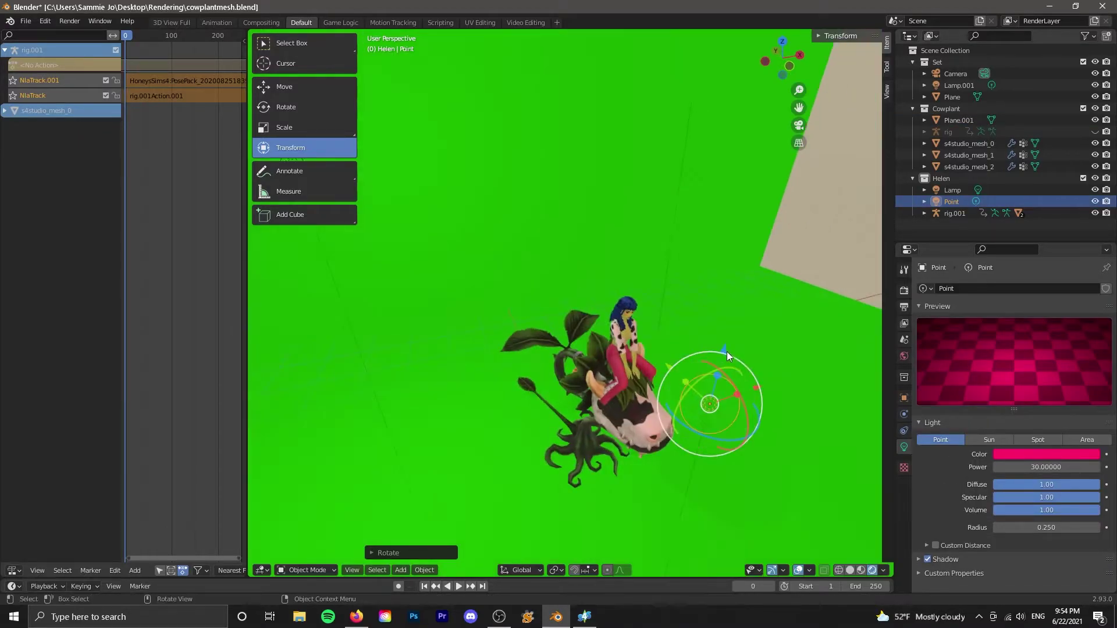
key("g")
left_click(748, 324)
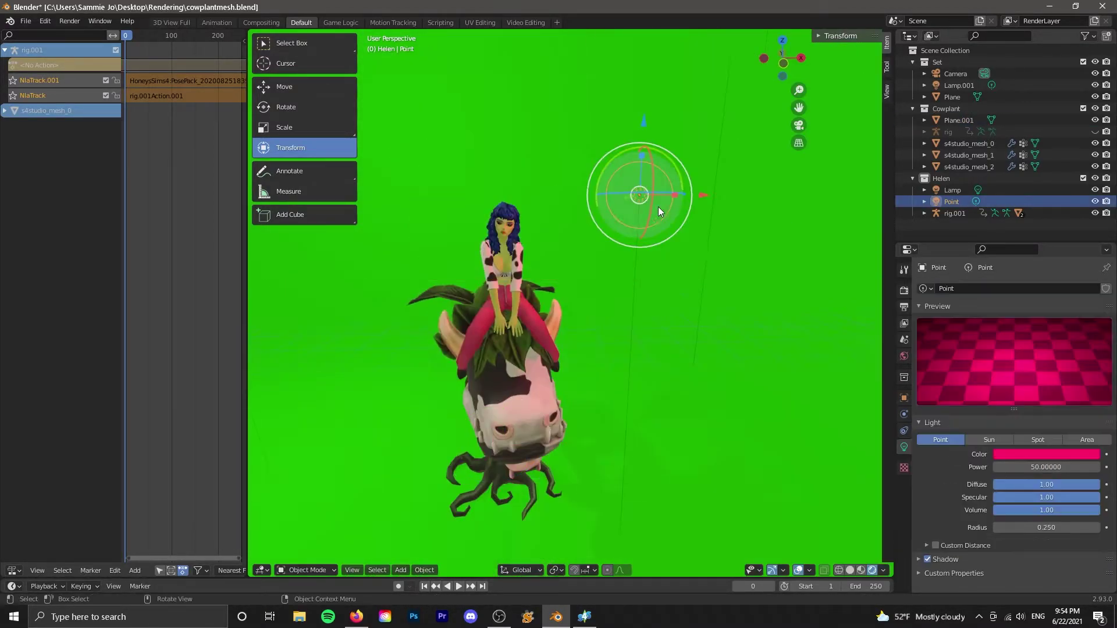
Rotate the pink point light, raise its power to 100 and set its radius to about 0.377.
key("r")
left_click(623, 302)
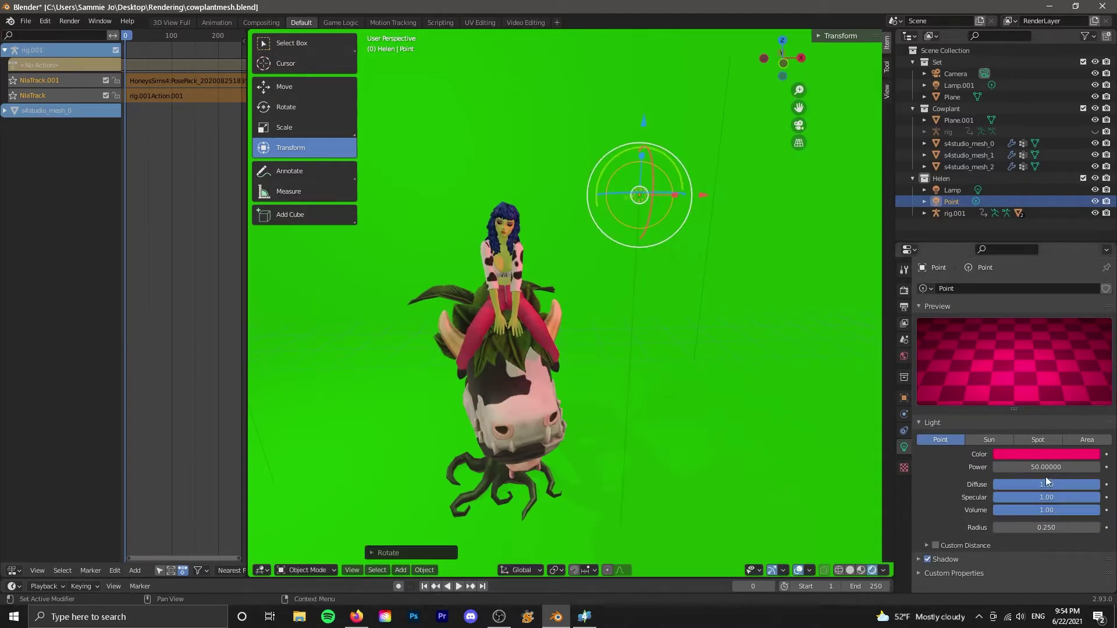
scroll(688, 344, "up", 3)
mouse_move(703, 231)
middle_mouse_down()
mouse_move(710, 241)
mouse_move(719, 232)
middle_mouse_up()
left_click_drag(1094, 497, 1051, 497)
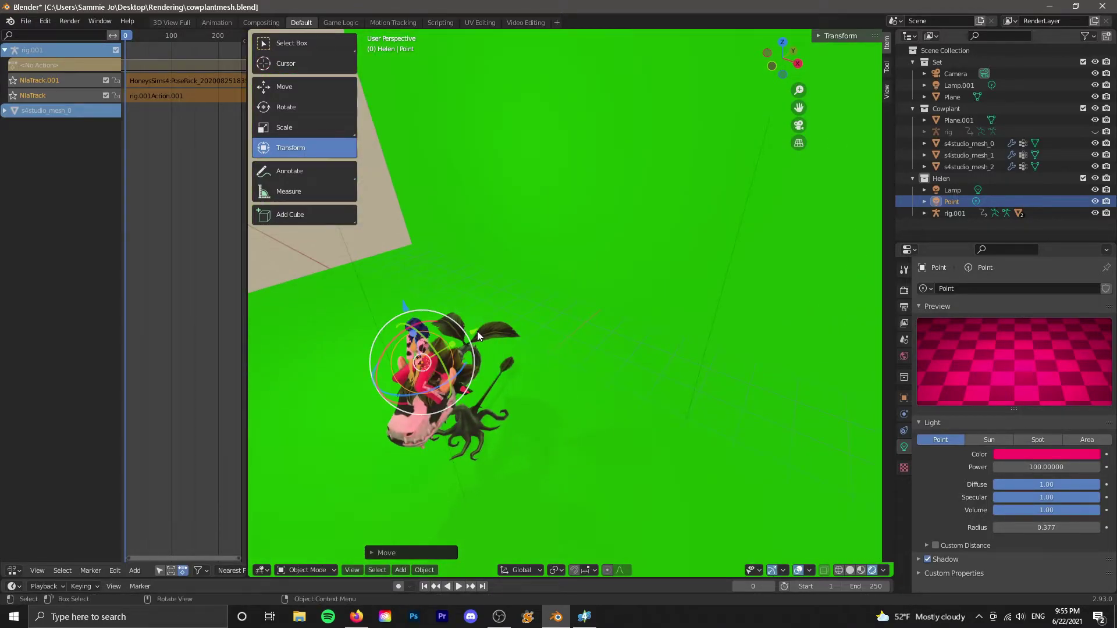
Adjust the pink point light's position along the Y axis relative to Helen and the cowplant.
left_click_drag(477, 331, 445, 350)
middle_click_drag(369, 331, 452, 361)
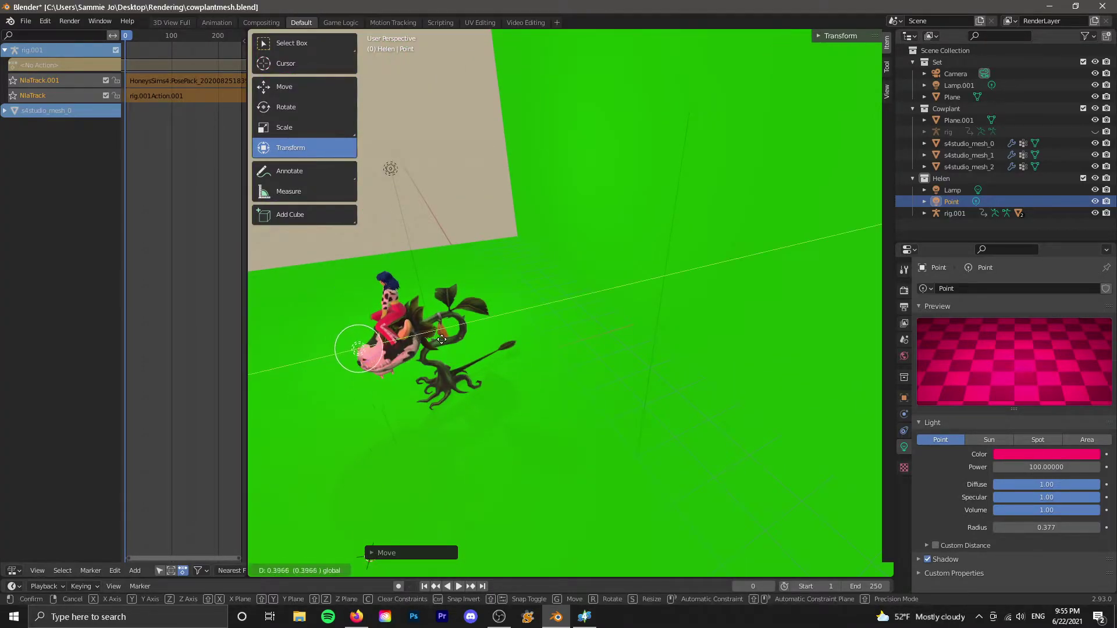
left_click(517, 462)
middle_click_drag(517, 462, 620, 440)
scroll(626, 446, "up", 5)
scroll(630, 449, "down", 5)
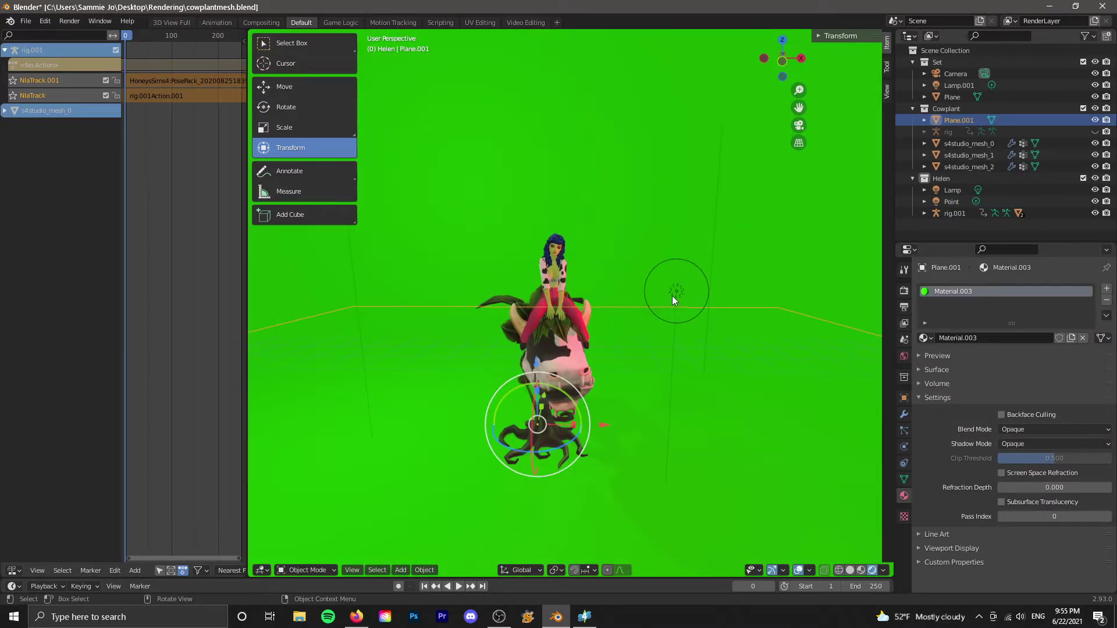
Change the point light's colour from pink to a fully saturated yellow.
left_click(672, 295)
left_click(1045, 455)
left_click(1013, 361)
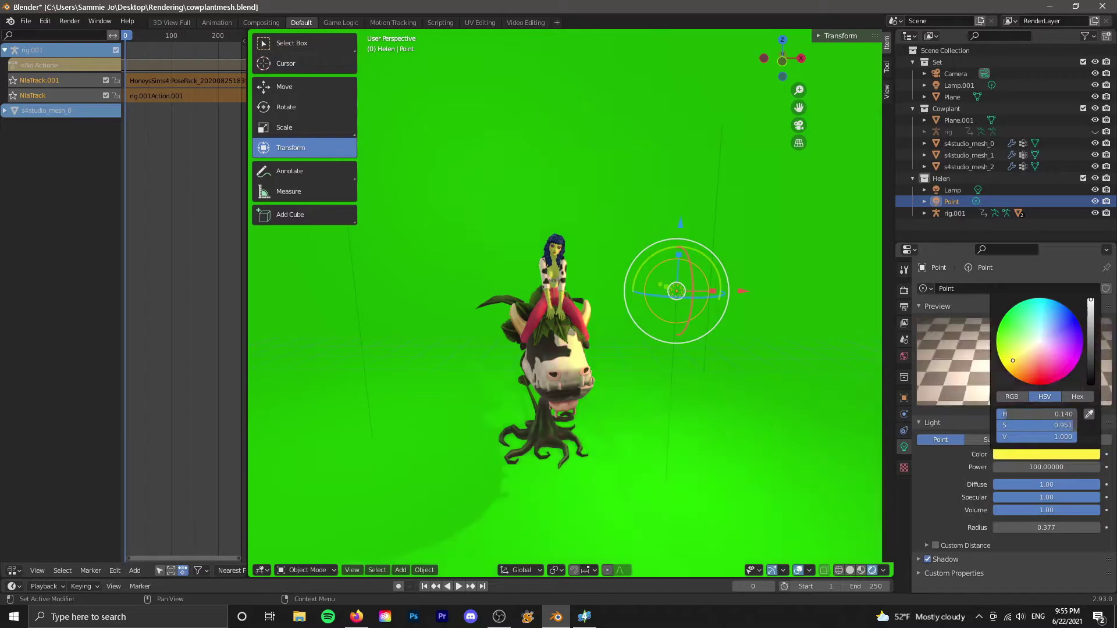
mouse_move(1012, 360)
left_mouse_down()
mouse_move(1033, 351)
mouse_move(1000, 360)
left_mouse_up()
Raise the yellow point light vertically to well above its current height.
left_click_drag(676, 225, 679, 116)
middle_click_drag(715, 371, 707, 368)
scroll(708, 367, "up", 5)
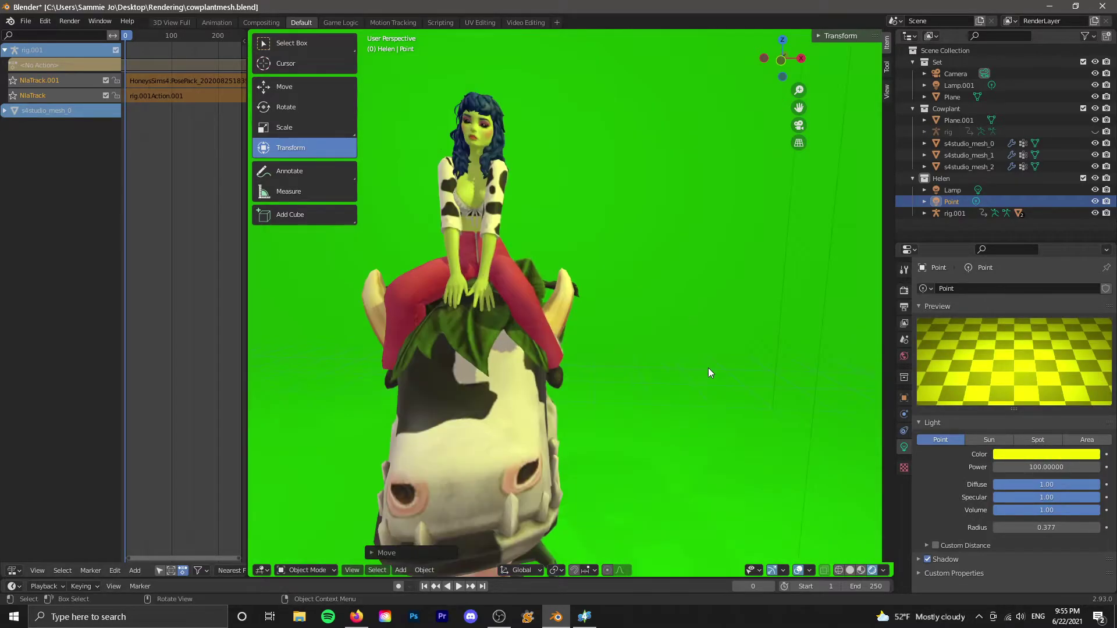
scroll(709, 368, "down", 7)
middle_click_drag(639, 374, 659, 392)
Lower Lamp.001 and move it along the X axis closer to Helen.
left_click(411, 191)
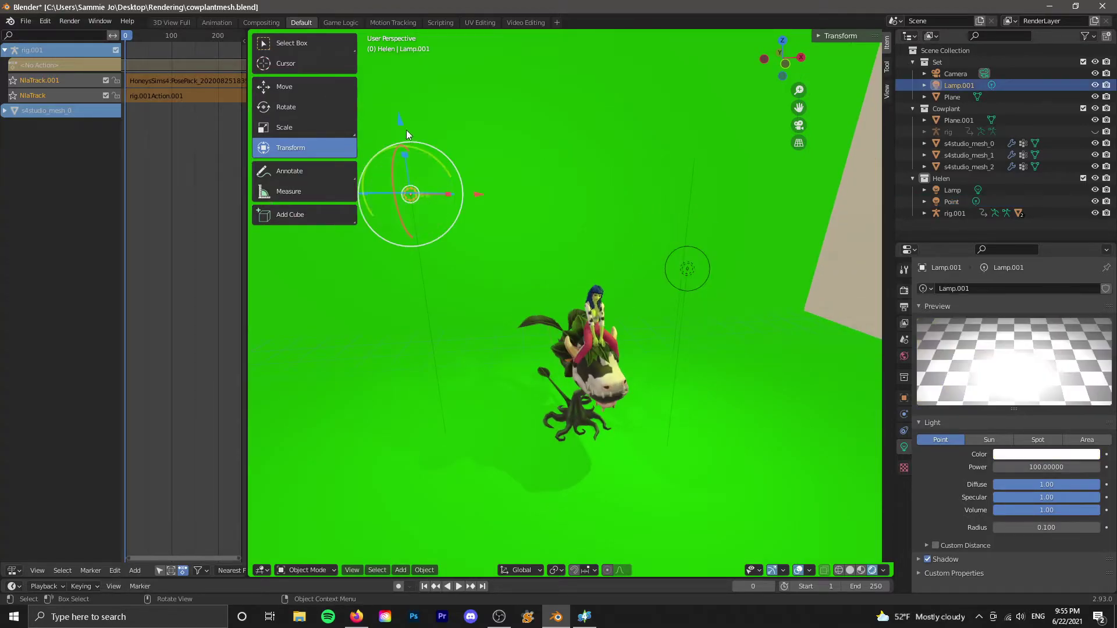
left_click_drag(406, 127, 403, 125)
left_click_drag(412, 207, 412, 208)
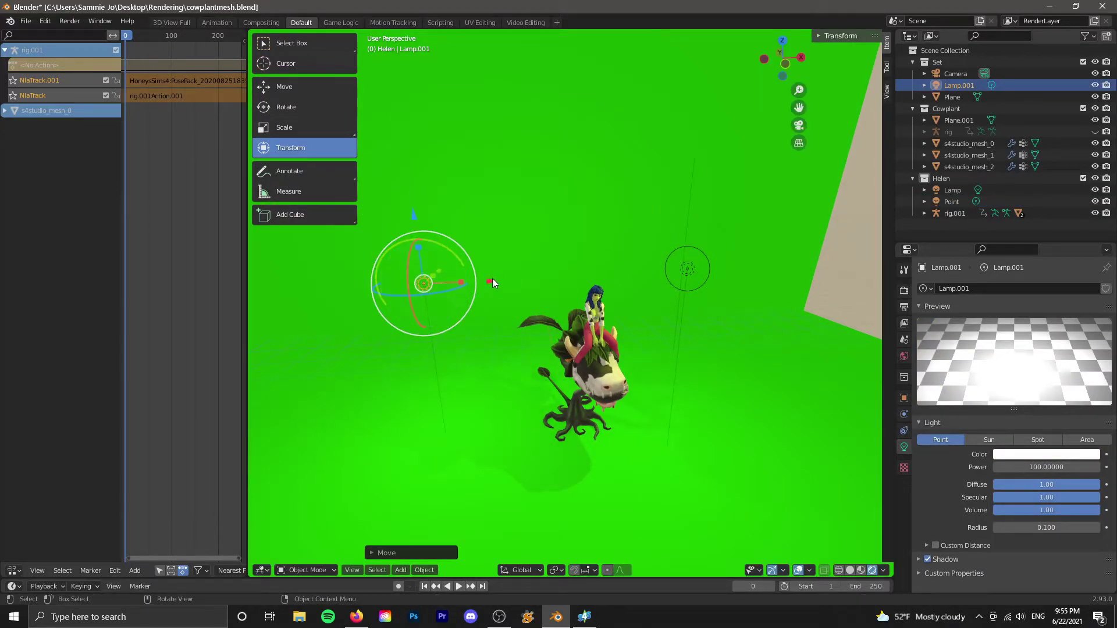
left_click_drag(492, 281, 570, 285)
Set Lamp.001's power to 200 and shift it along the Y axis toward the front of the set.
left_click(1059, 466)
type("200")
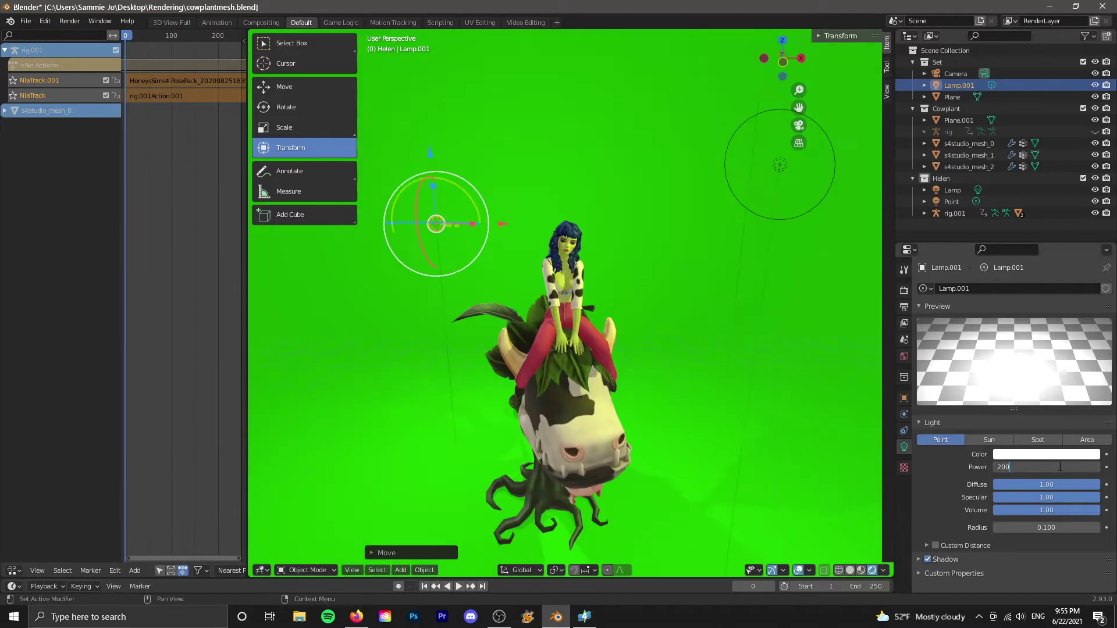
key("Return")
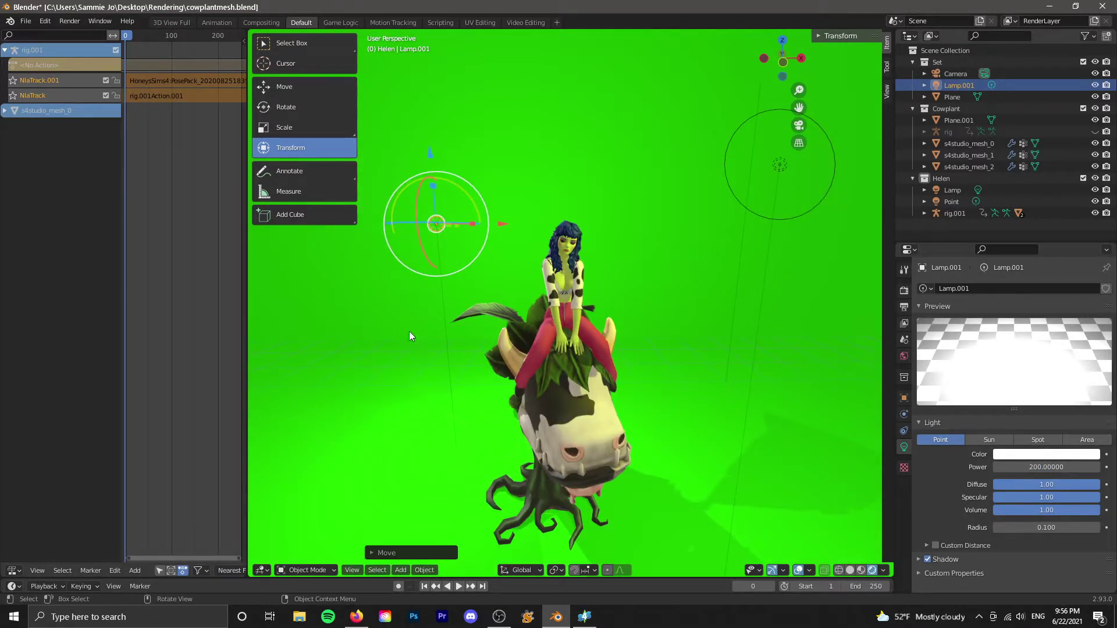
middle_click_drag(467, 282, 495, 363)
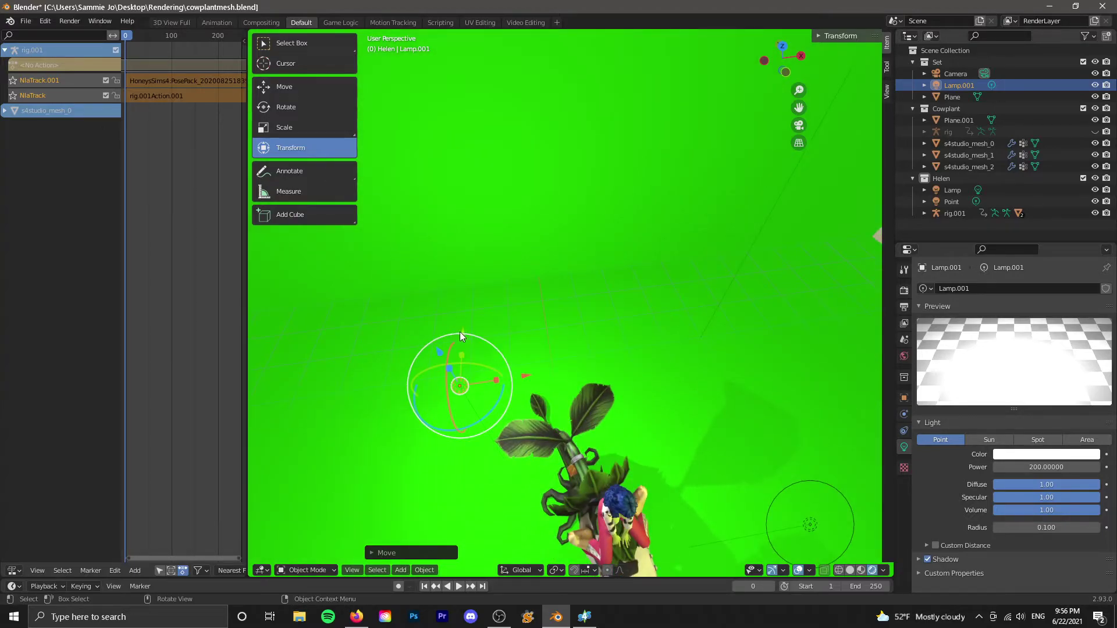
left_click_drag(463, 332, 462, 349)
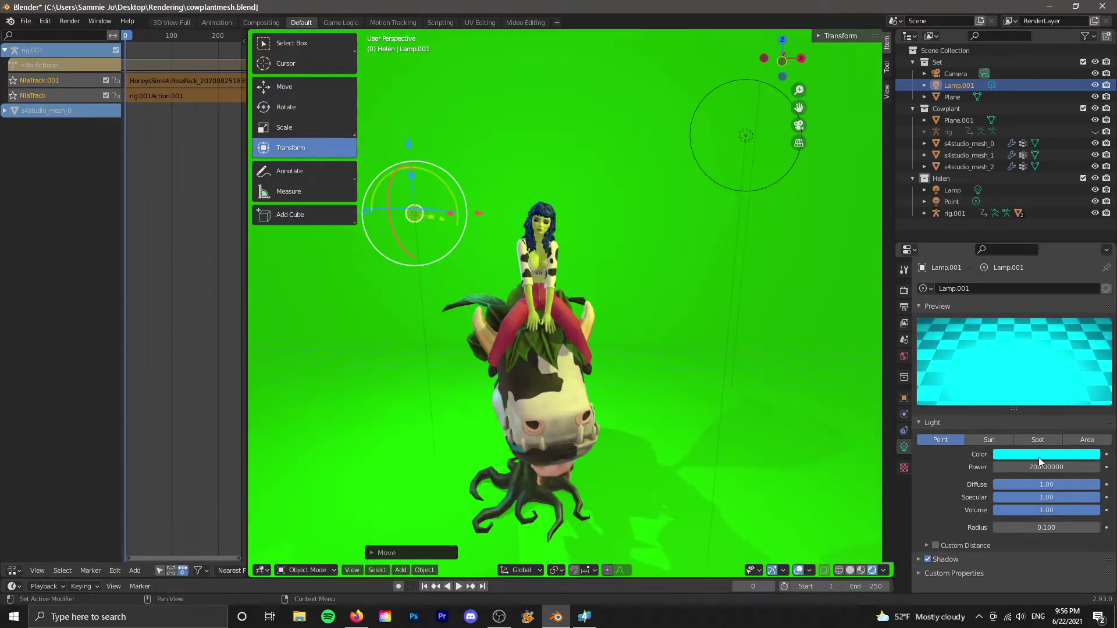
Try different blue hues for Lamp.001 and settle on a light sky blue.
left_click(1038, 455)
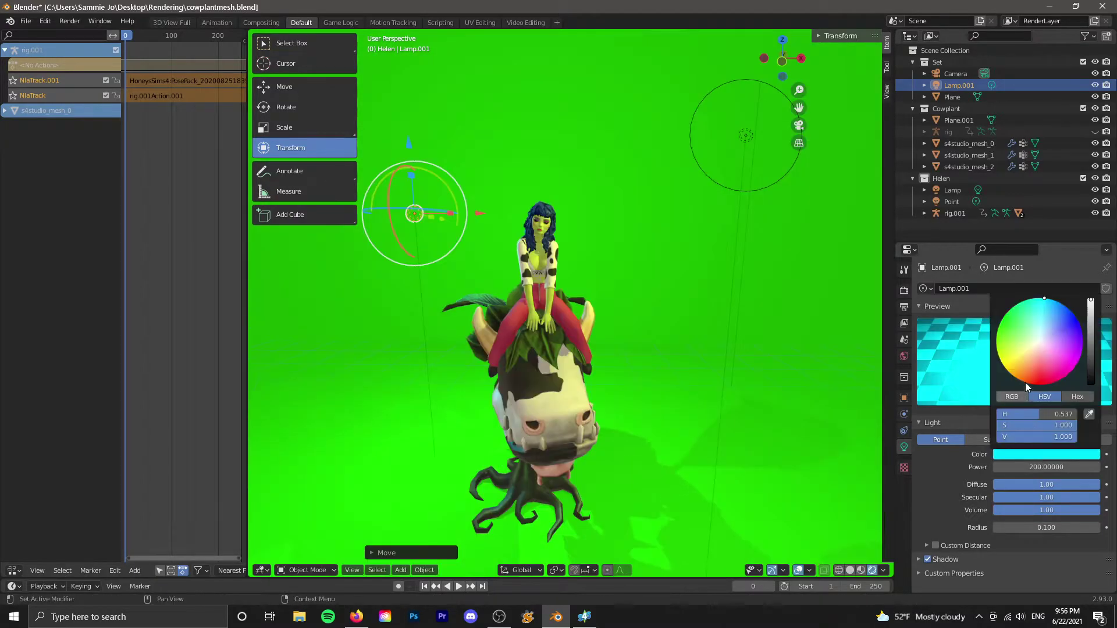
left_click_drag(1060, 327, 1075, 316)
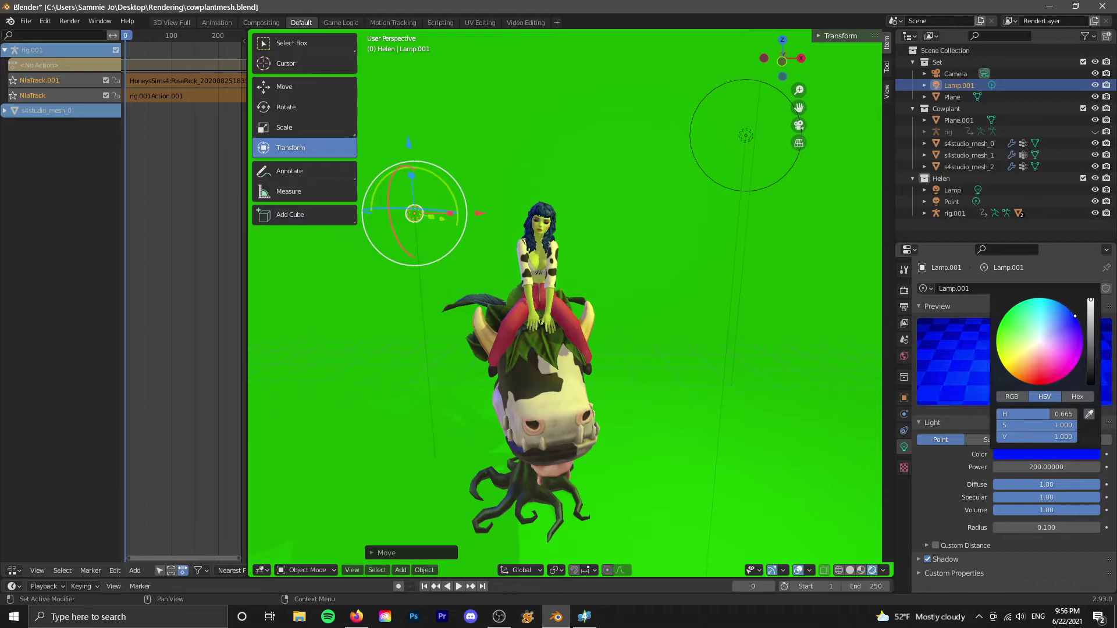
left_click(754, 136)
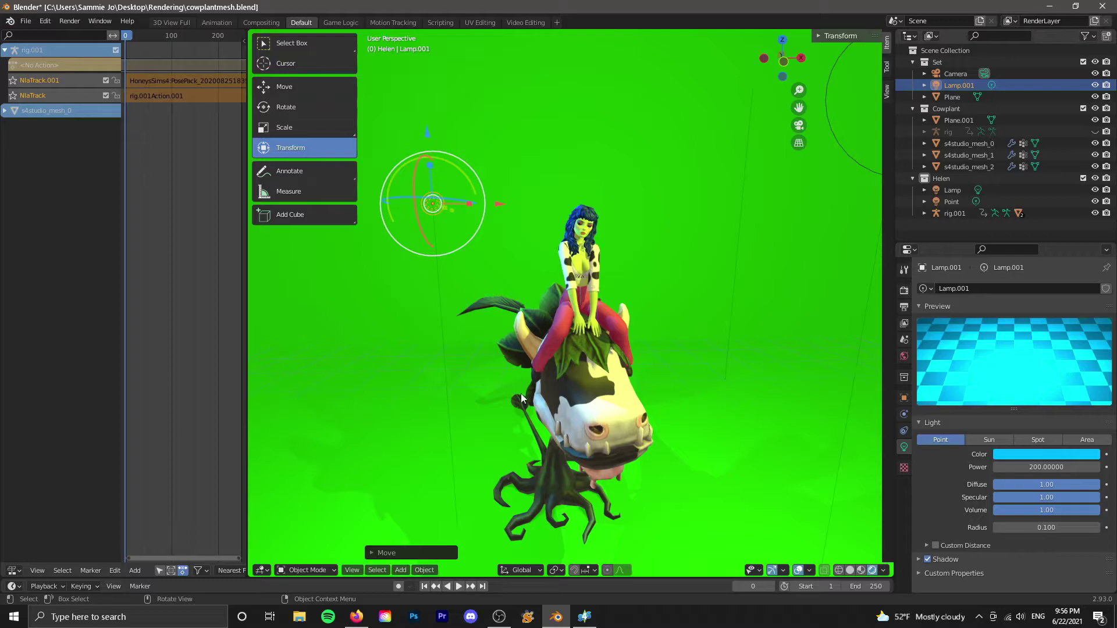
Darken the world background colour to a value of about 0.128.
scroll(643, 524, "down", 8)
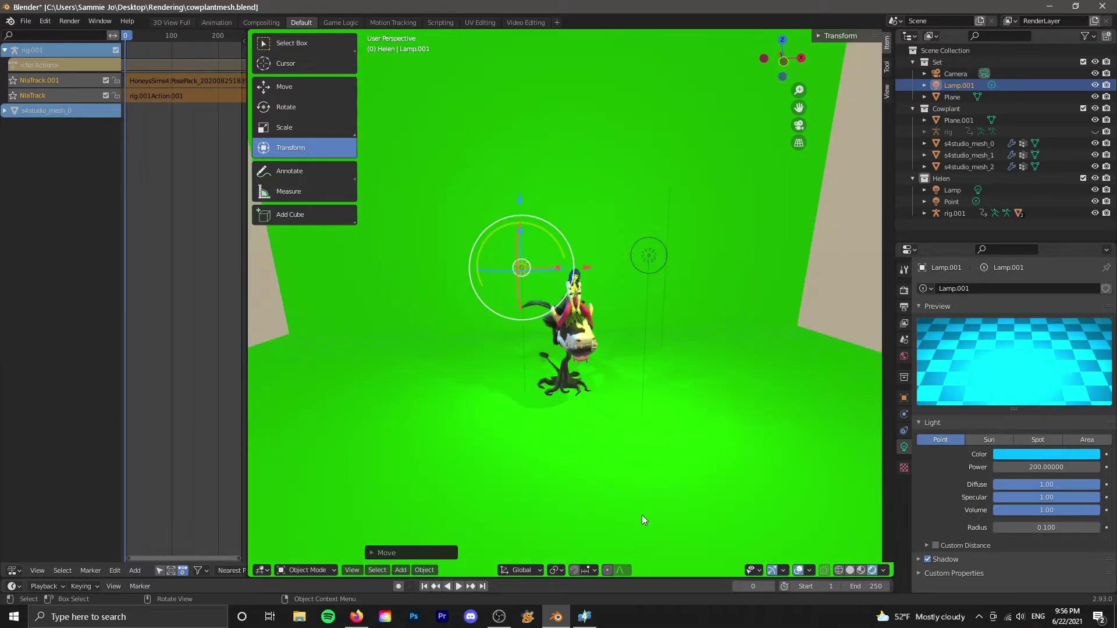
left_click(904, 467)
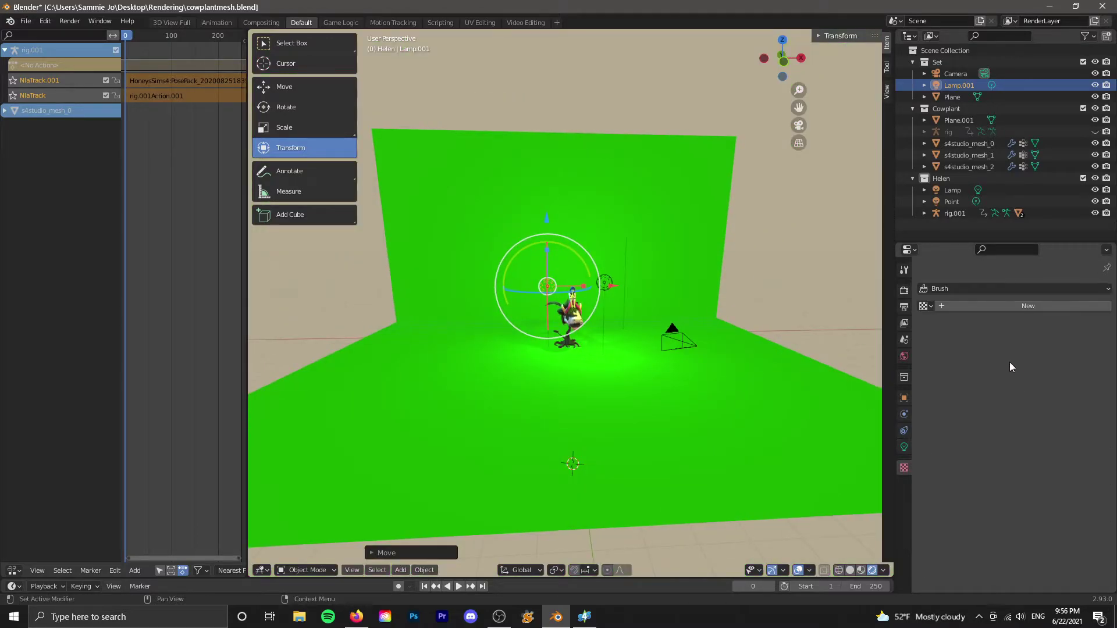
left_click(904, 357)
left_click(1049, 345)
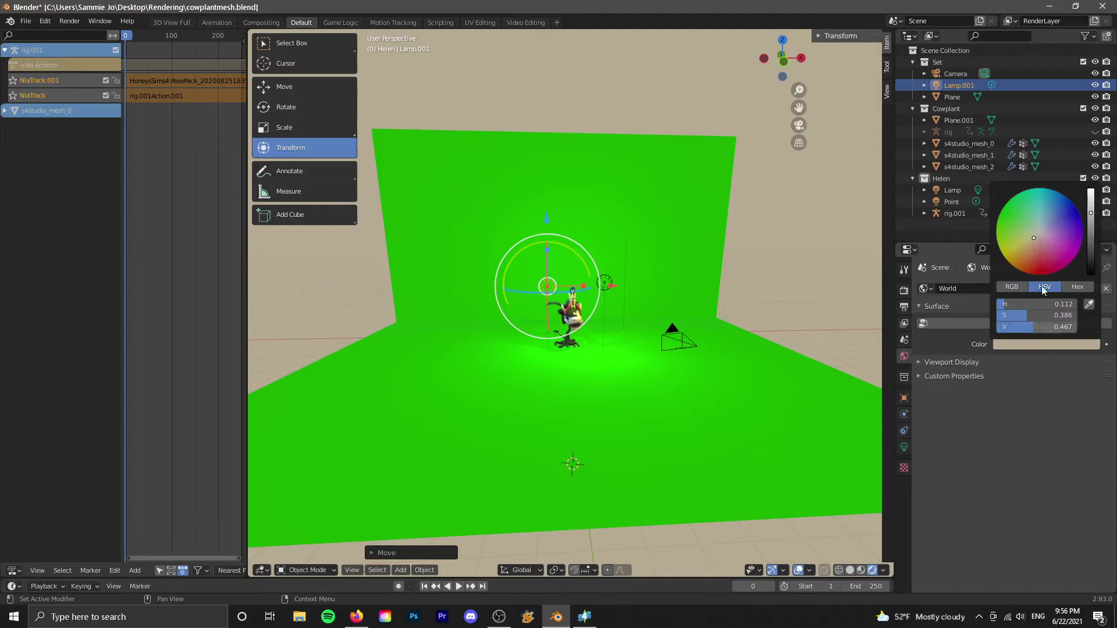
left_click_drag(1094, 216, 1092, 239)
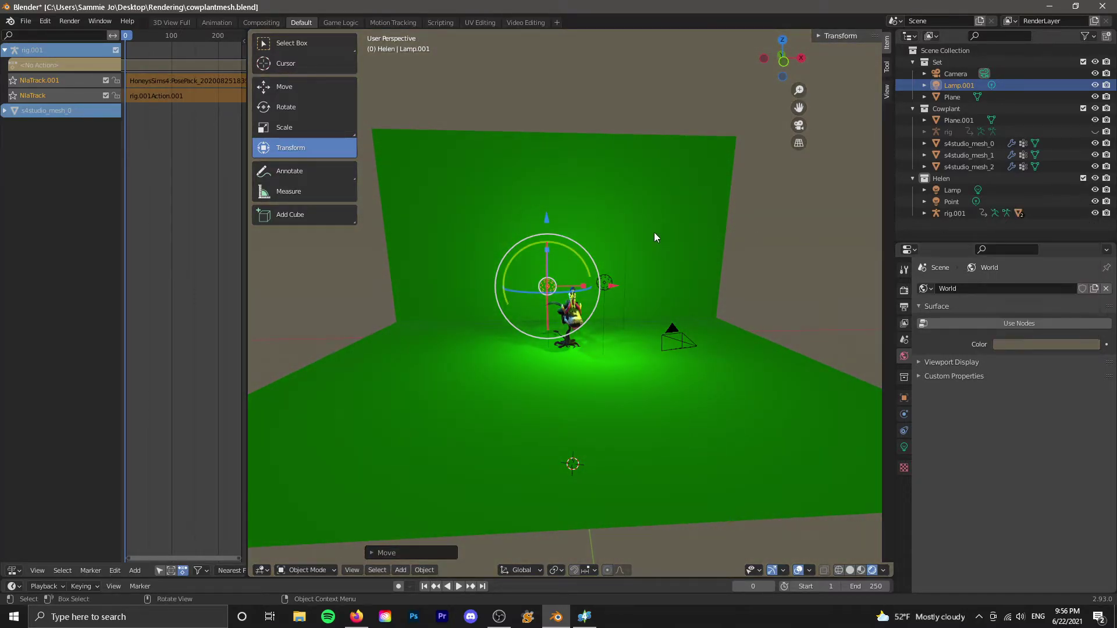
scroll(651, 235, "up", 10)
scroll(652, 249, "down", 8)
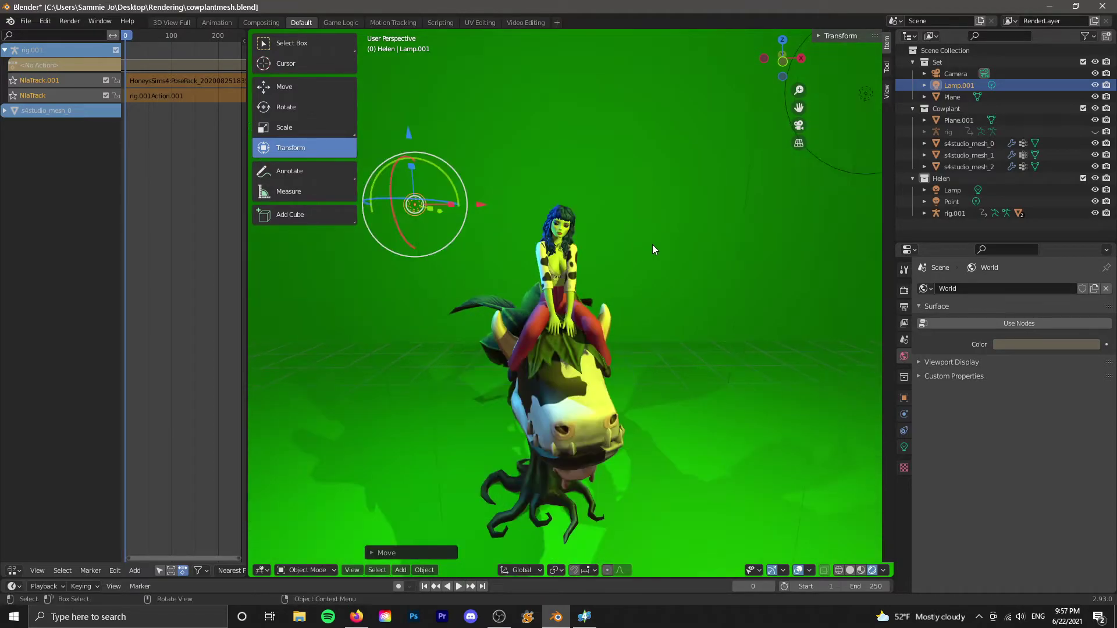
Brighten the world background colour slightly.
left_click(1069, 344)
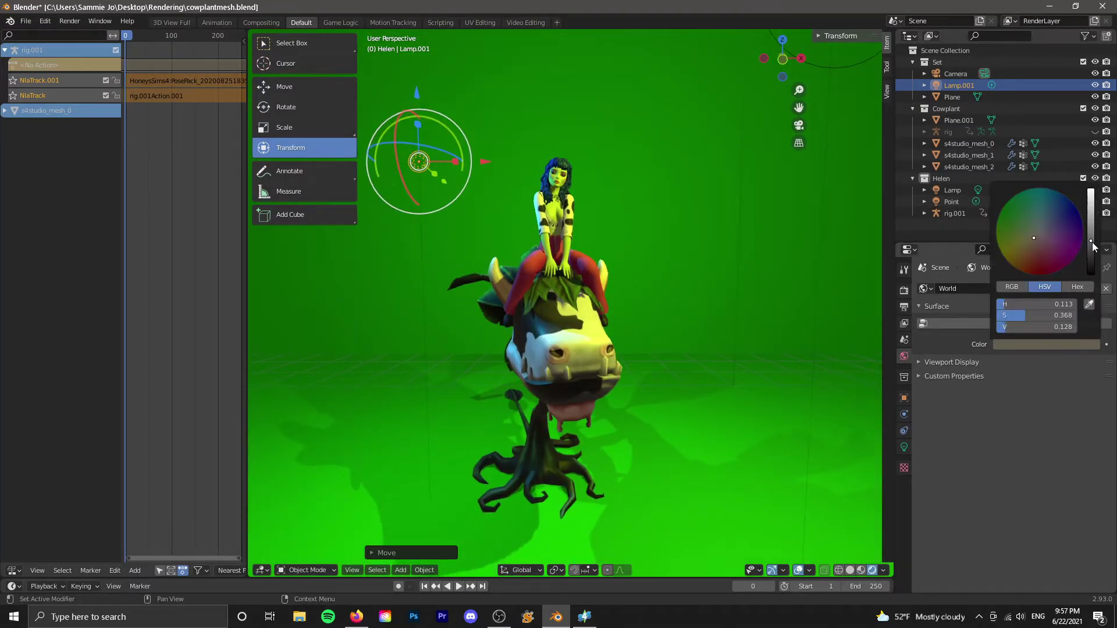
left_click_drag(1091, 242, 1093, 232)
scroll(652, 314, "up", 5)
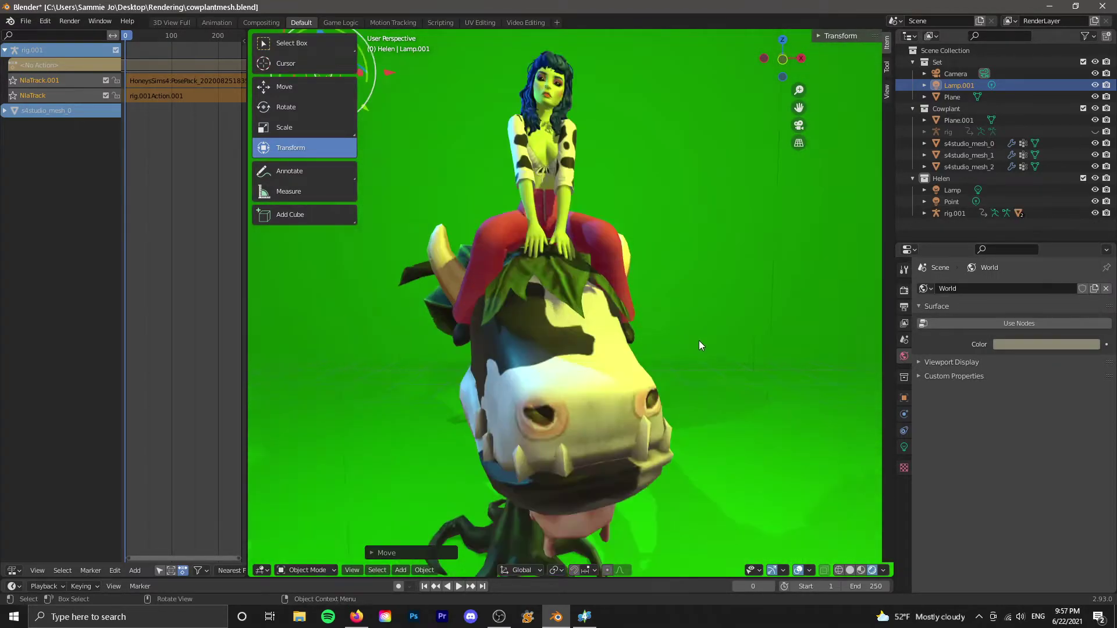
Deselect Lamp.001 and examine the coloured lighting on Helen and the cowplant from several distances and angles.
scroll(699, 342, "down", 8)
left_click(779, 274)
scroll(800, 300, "up", 5)
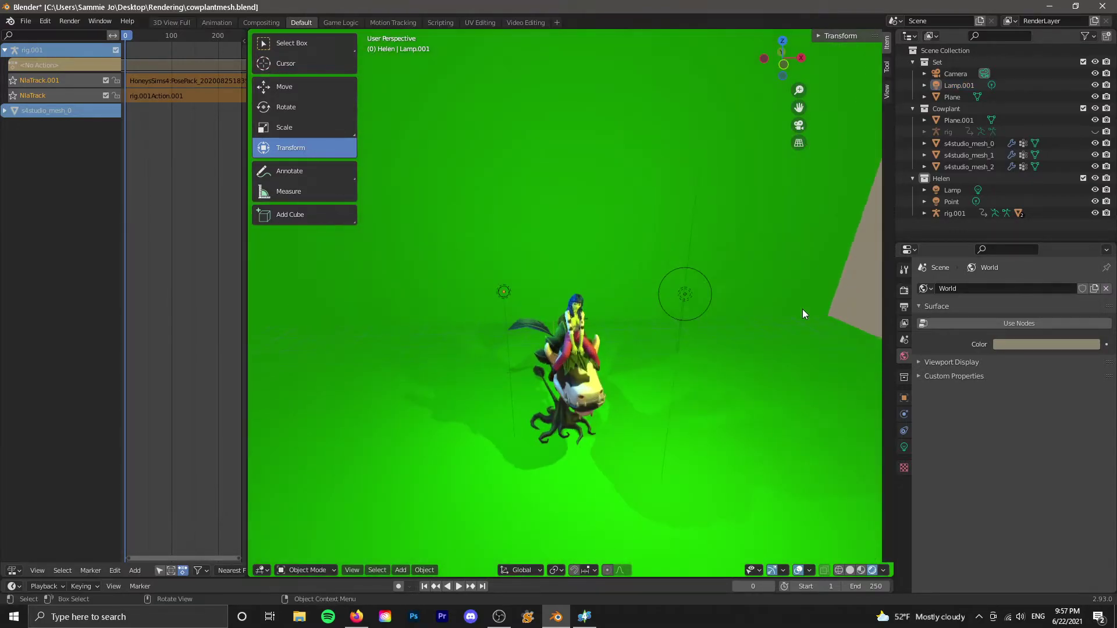
scroll(791, 318, "up", 4)
scroll(756, 330, "down", 8)
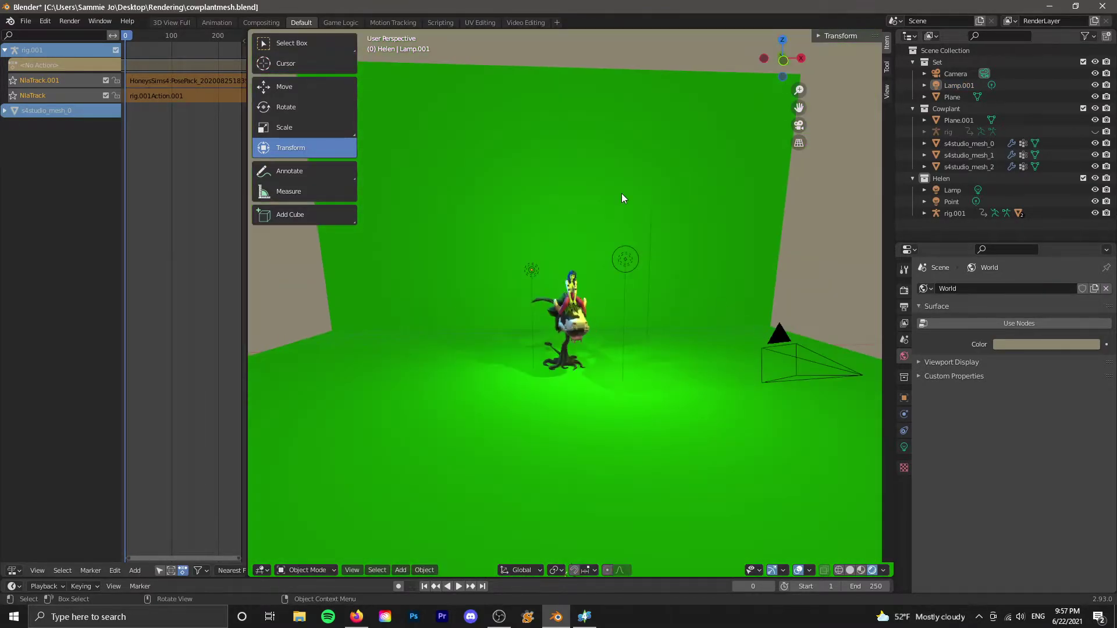
middle_click_drag(602, 114, 753, 225)
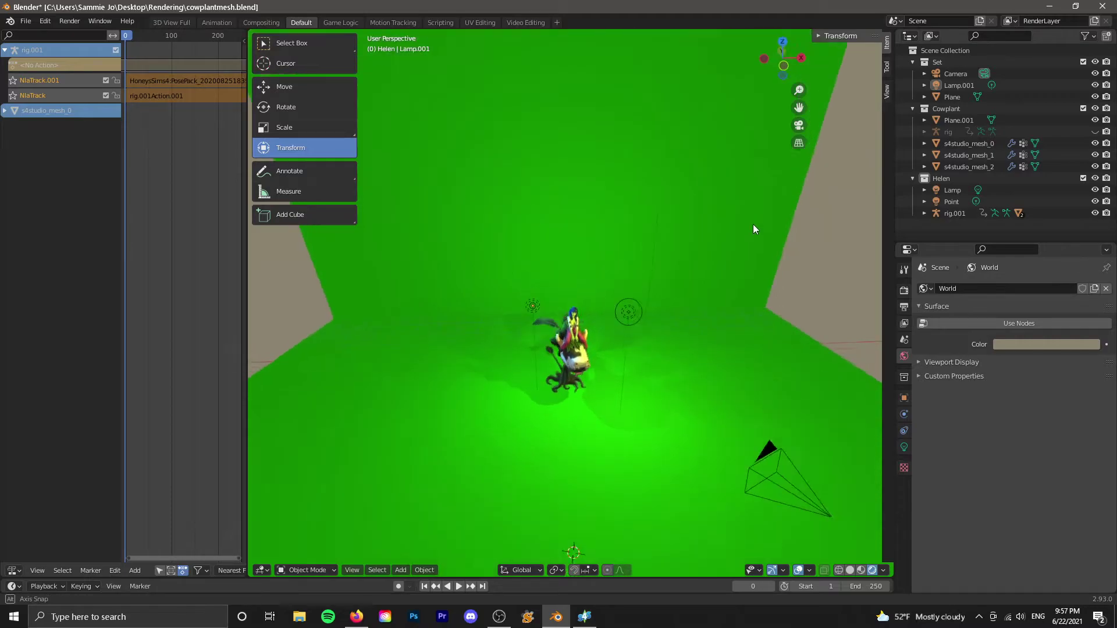
Move Plane.001 from the Cowplant collection into the Set collection.
left_click(959, 96)
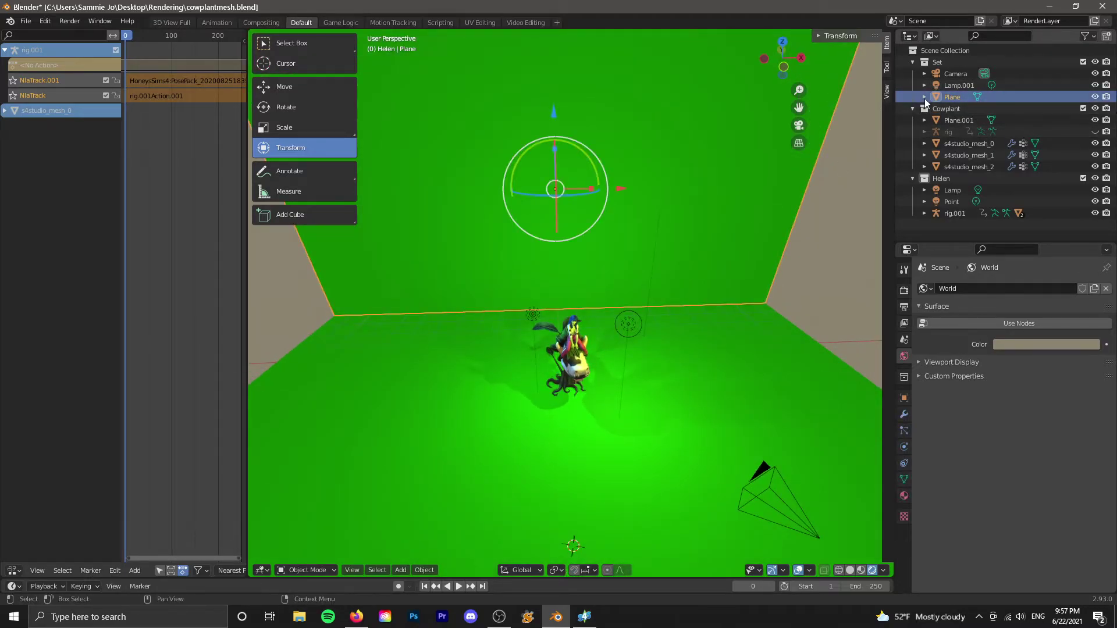
left_click_drag(934, 121, 938, 62)
Change the material base colour of both green-screen planes, Plane and Plane.001, to white.
left_click(904, 377)
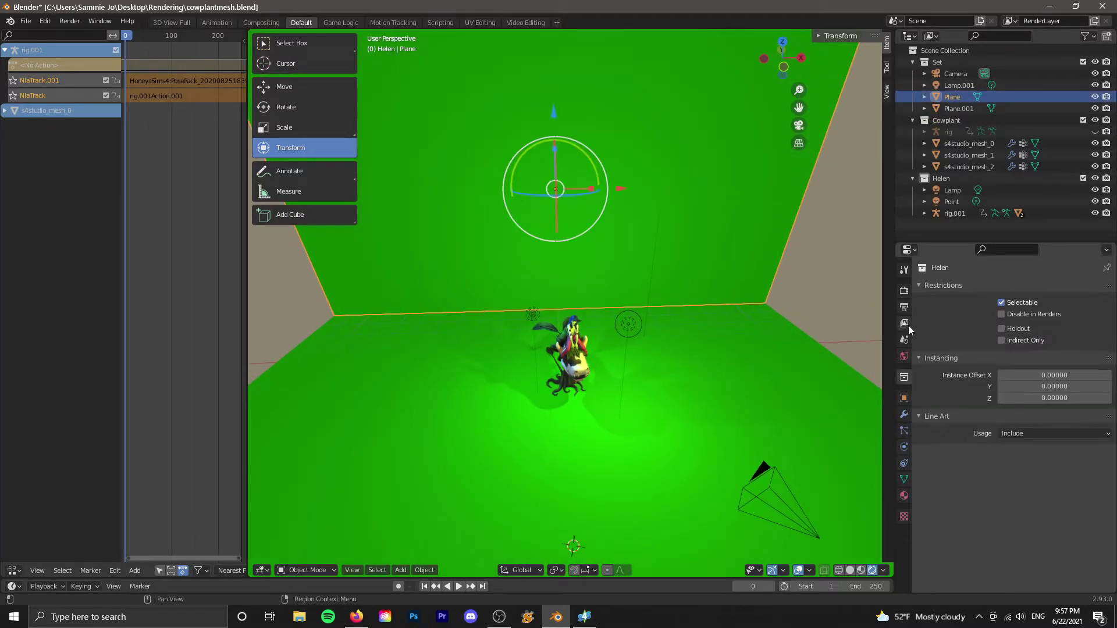
left_click(904, 323)
left_click(904, 340)
left_click(904, 357)
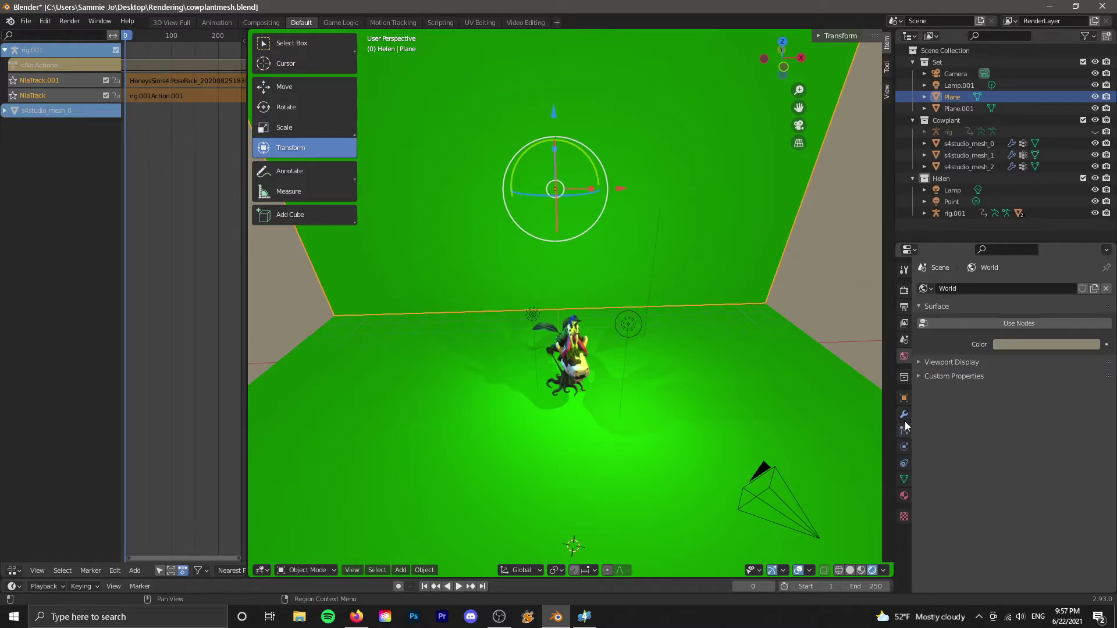
left_click(904, 480)
left_click(905, 496)
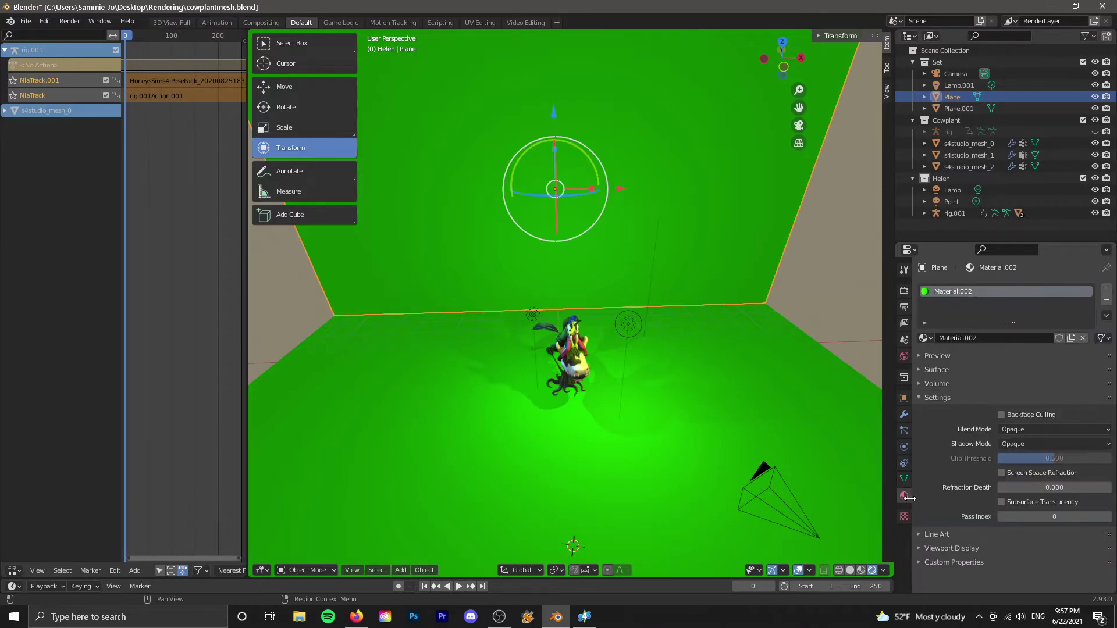
left_click(904, 517)
left_click(905, 496)
left_click(922, 370)
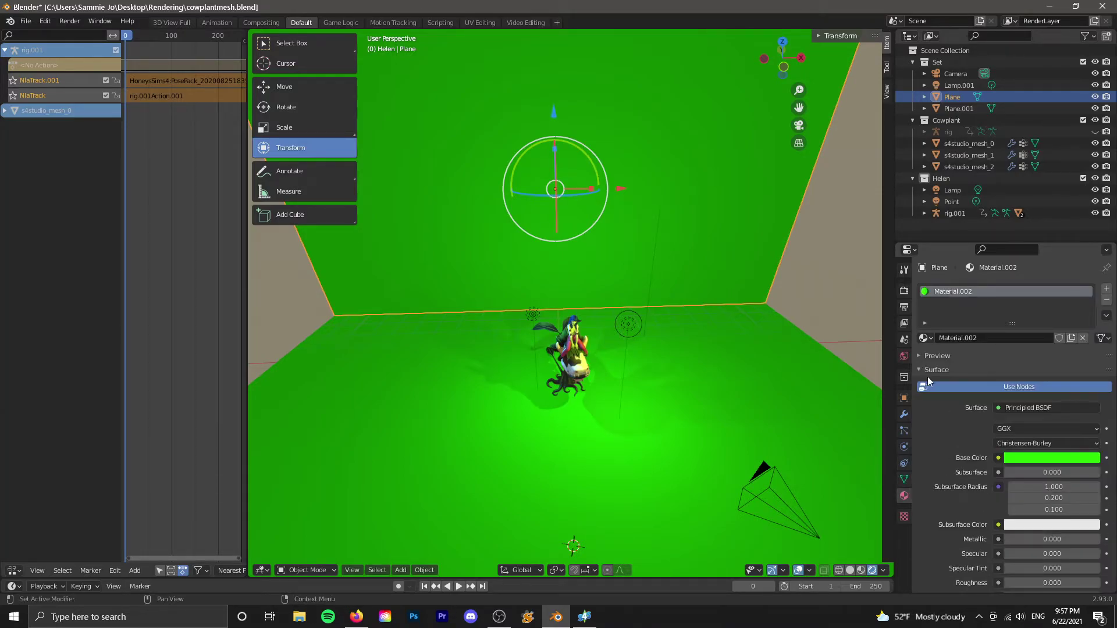
left_click(1024, 461)
Examine the white backdrop and the coloured lighting on the sim and cowplant from several distances and angles.
scroll(825, 317, "down", 4)
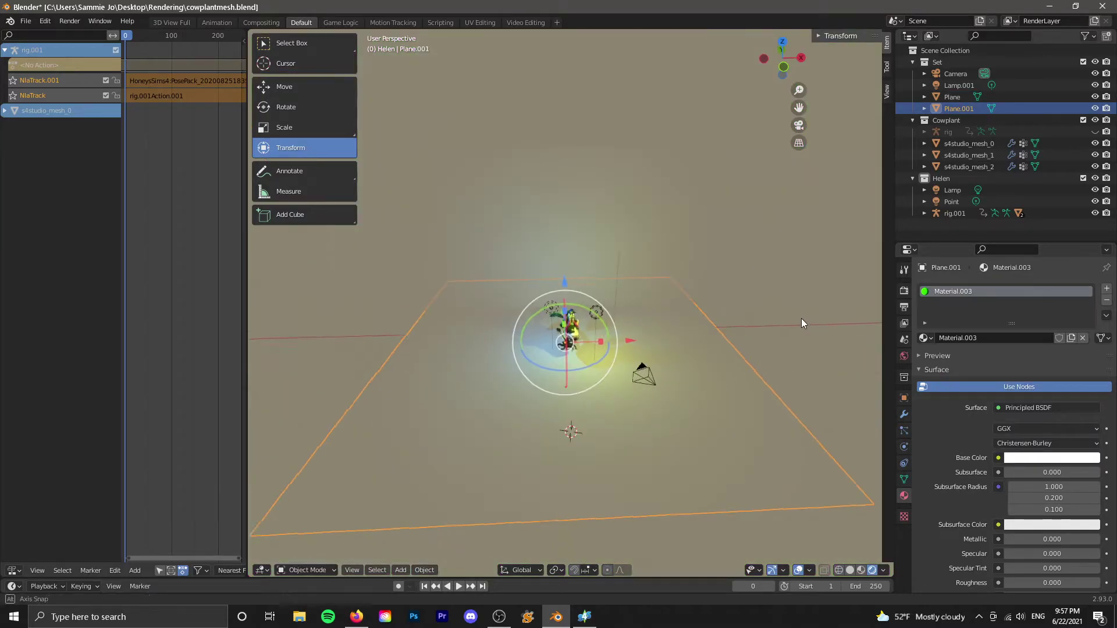
scroll(791, 305, "up", 3)
middle_click_drag(798, 315, 690, 333)
scroll(789, 309, "up", 5)
scroll(776, 323, "up", 5)
scroll(695, 349, "down", 5)
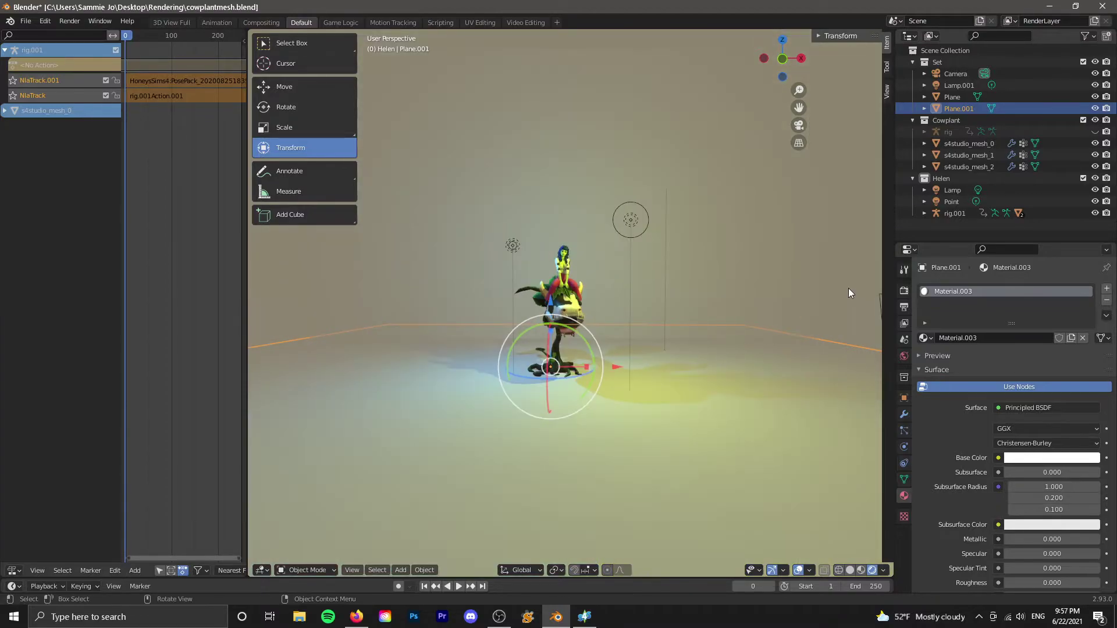
scroll(410, 378, "up", 2)
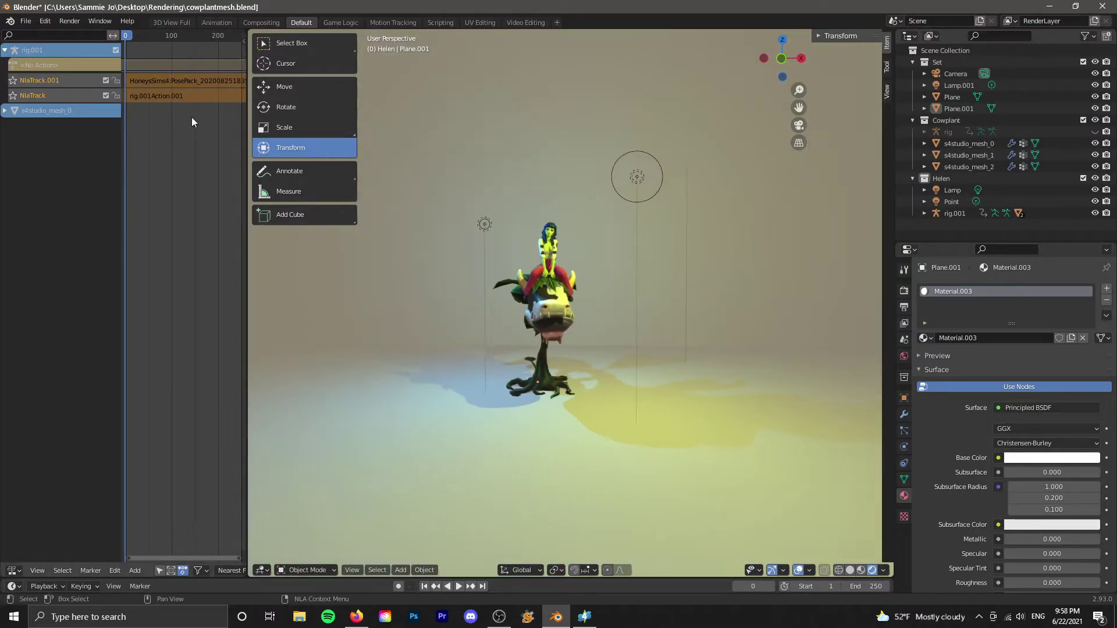
Turn the Nonlinear Animation area into a 3D viewport showing the camera view, select the camera and widen that viewport.
left_click(18, 571)
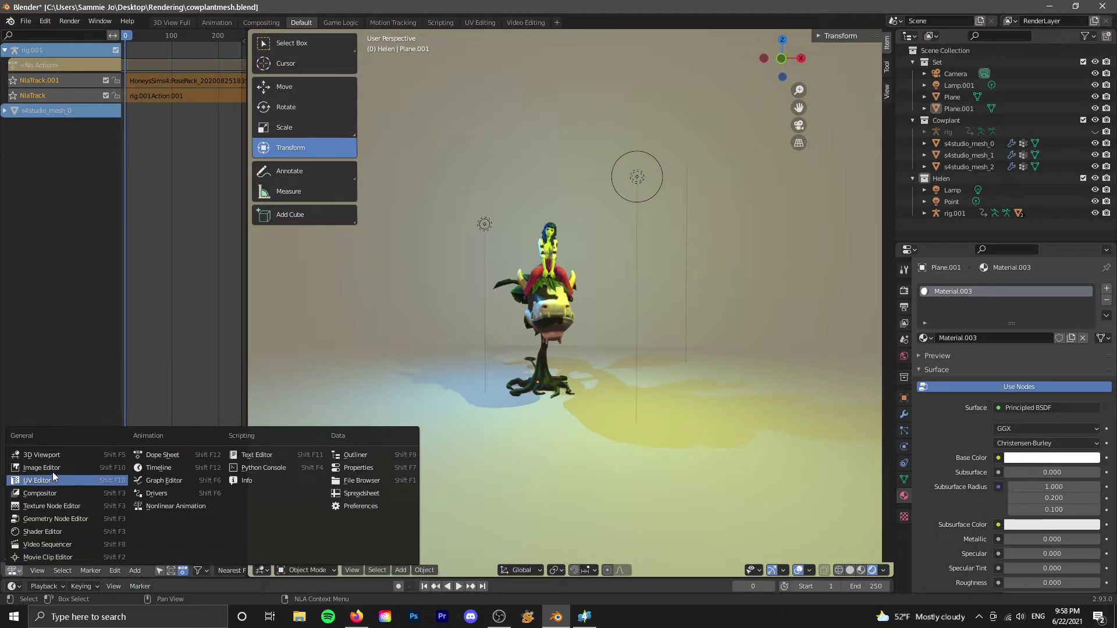
left_click(58, 454)
left_click(233, 126)
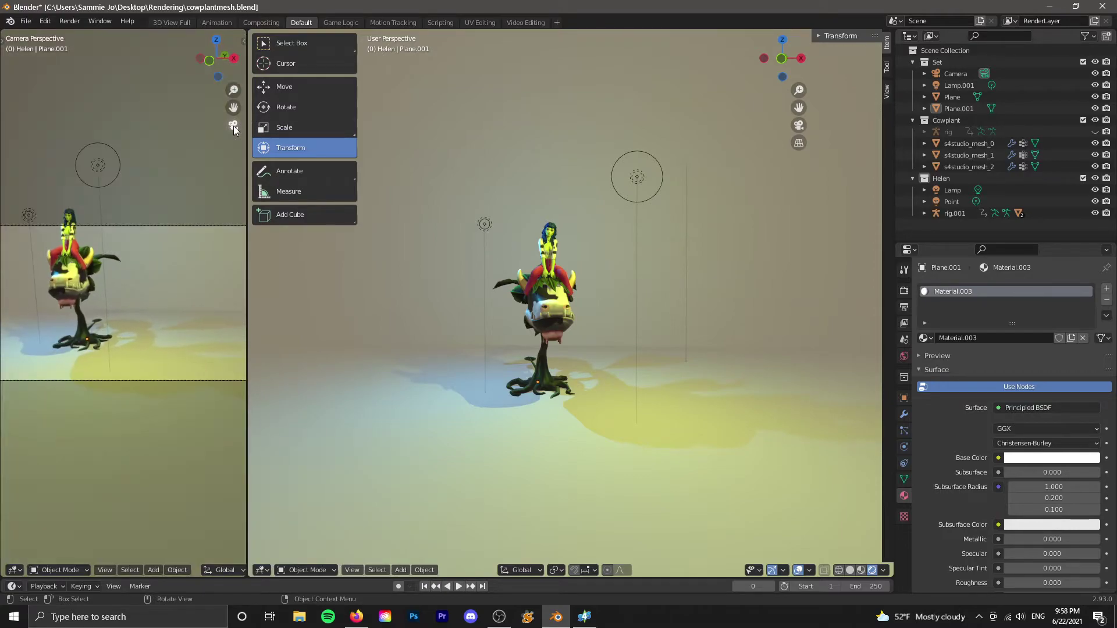
scroll(734, 412, "down", 4)
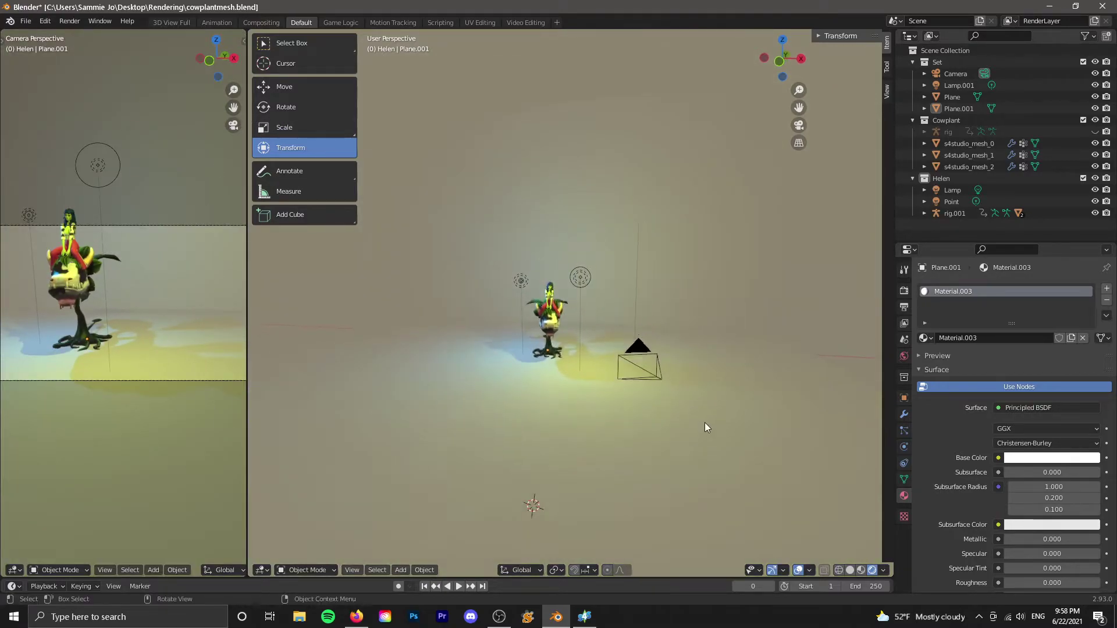
left_click(654, 377)
left_click_drag(245, 358, 326, 363)
Move the camera sideways so the sim and cowplant sit near the centre of the camera frame.
middle_click_drag(675, 381, 772, 383)
scroll(780, 379, "up", 2)
left_click_drag(801, 110, 606, 114)
scroll(790, 249, "up", 4)
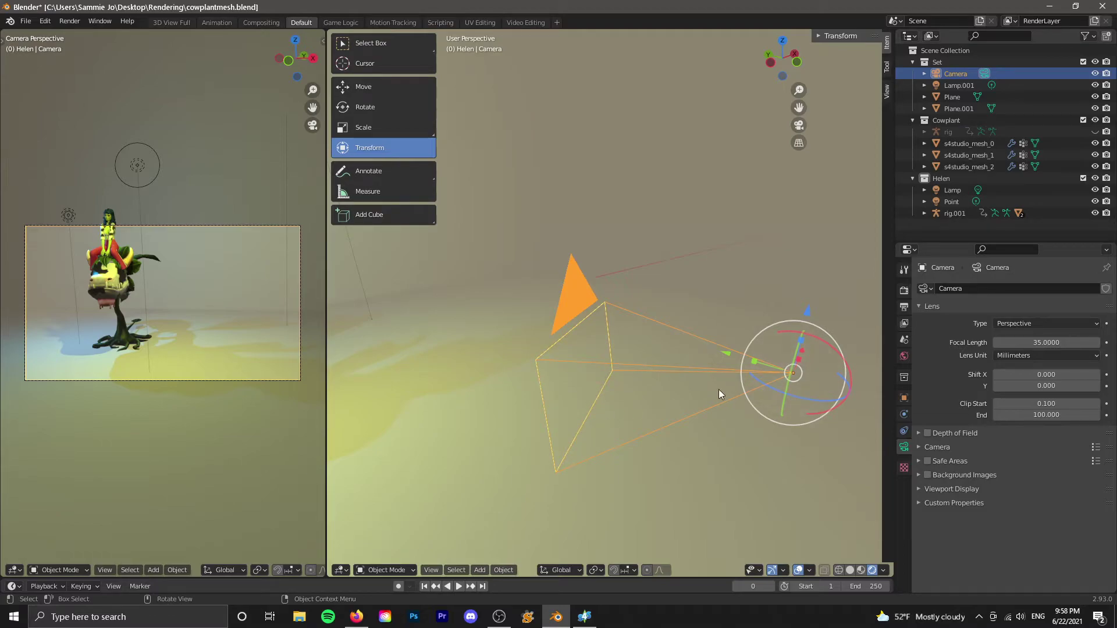
scroll(718, 389, "down", 4)
middle_click_drag(652, 431, 620, 434)
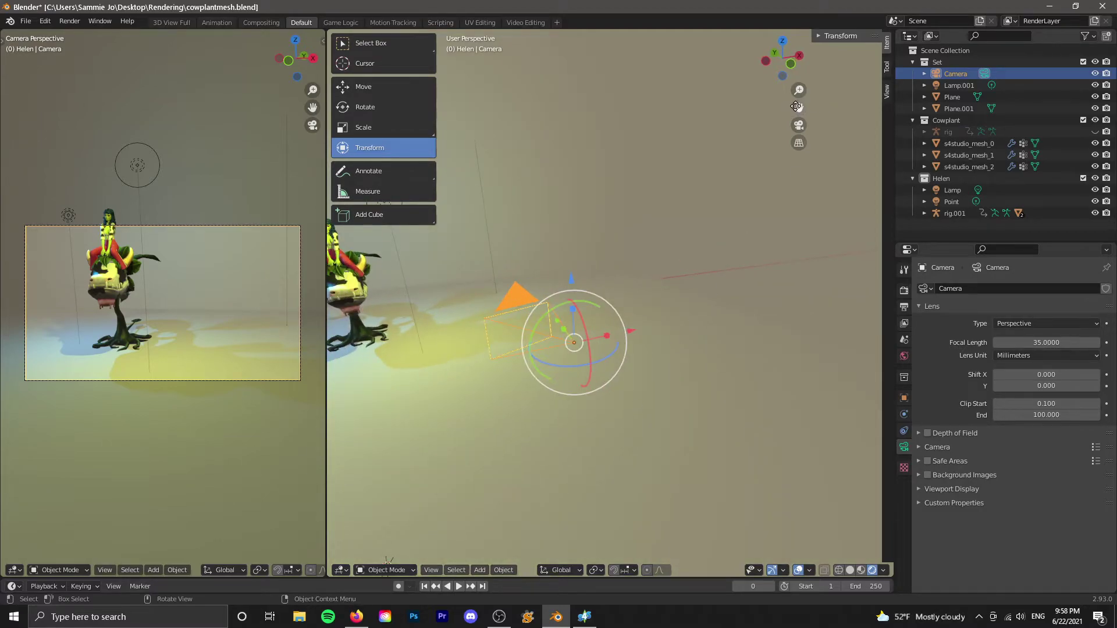
left_click_drag(796, 107, 1006, 114)
scroll(615, 339, "down", 3)
middle_click_drag(614, 339, 631, 338)
left_click_drag(779, 330, 322, 288)
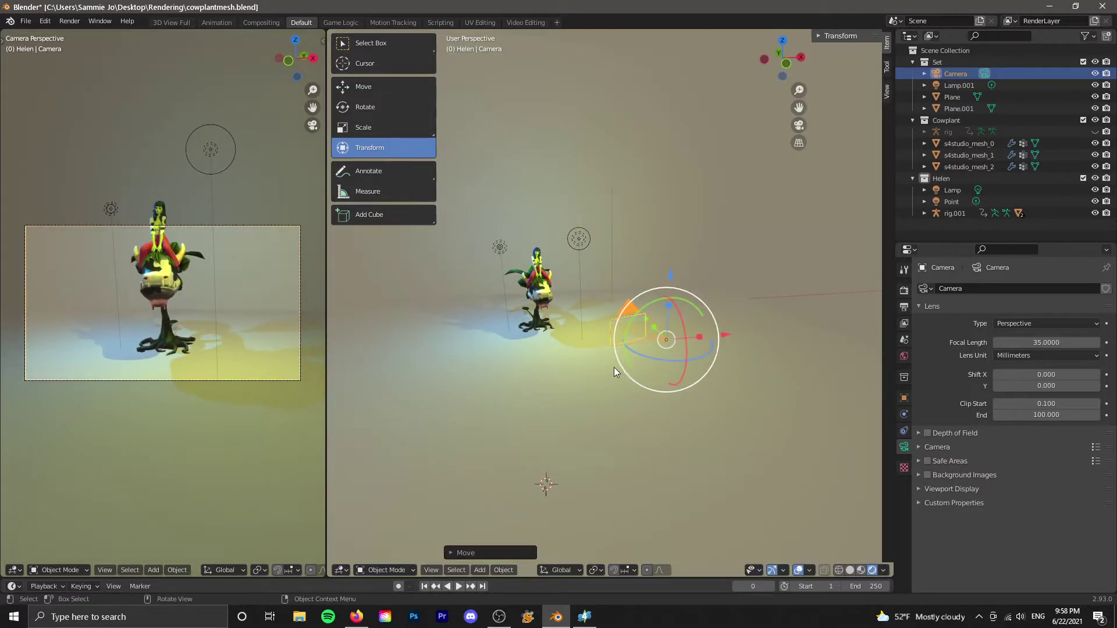
Rotate the camera to re-aim it at the sim and set its focal length to about 46.4 mm.
middle_click_drag(614, 367, 606, 299)
middle_click_drag(529, 402, 696, 302)
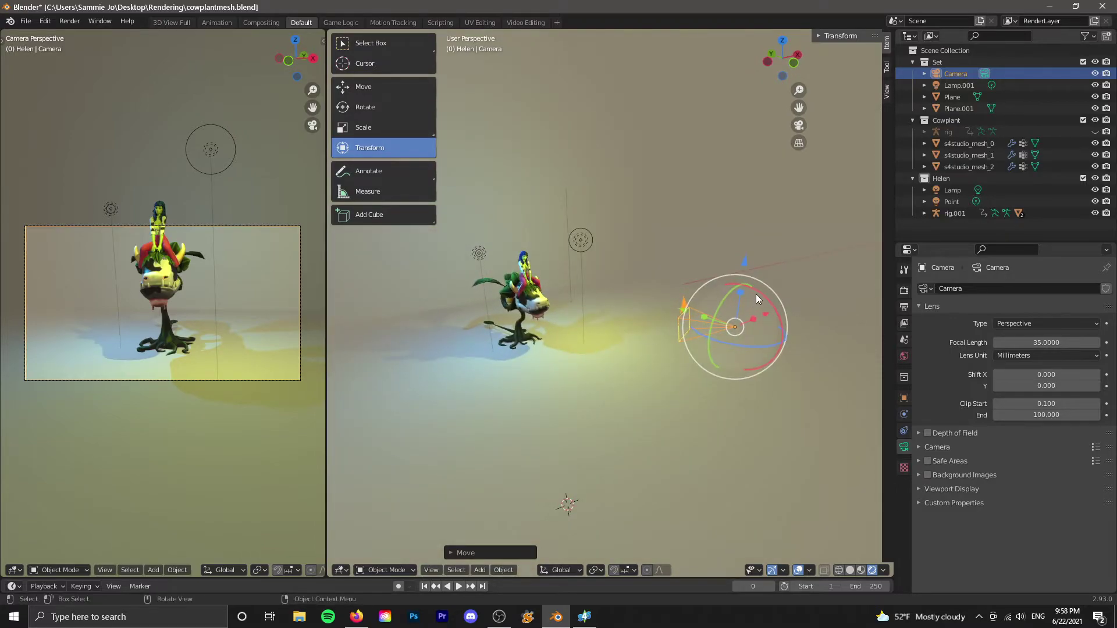
left_click_drag(760, 290, 767, 288)
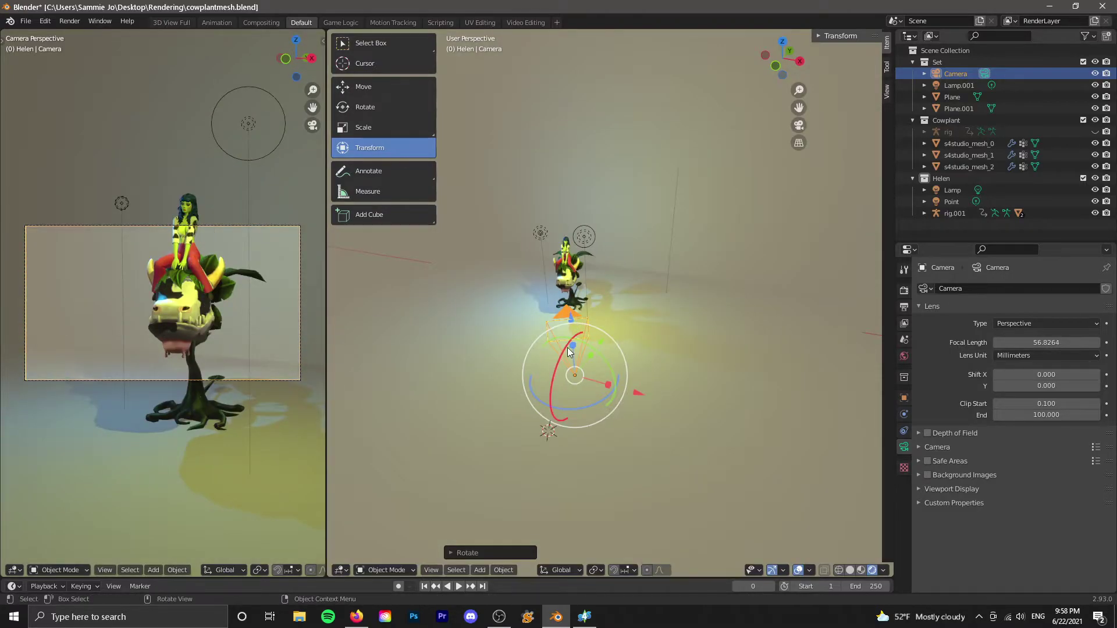
left_click_drag(568, 351, 569, 352)
left_click_drag(566, 312, 566, 315)
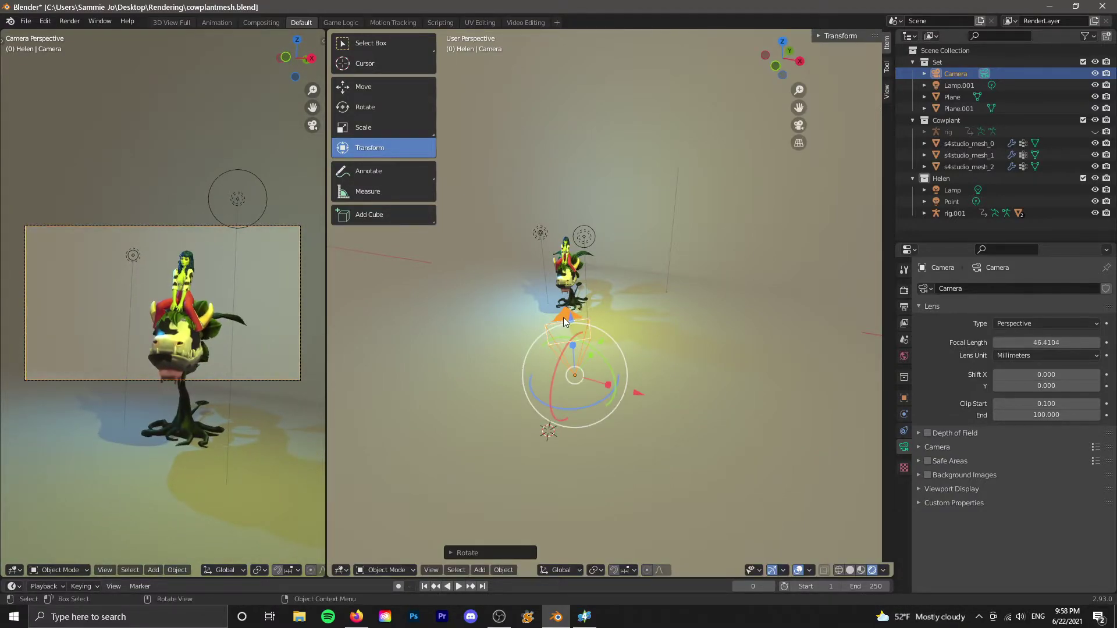
Shift the camera along the Z axis and set its focal length to about 42.8 mm.
key("g")
key("z")
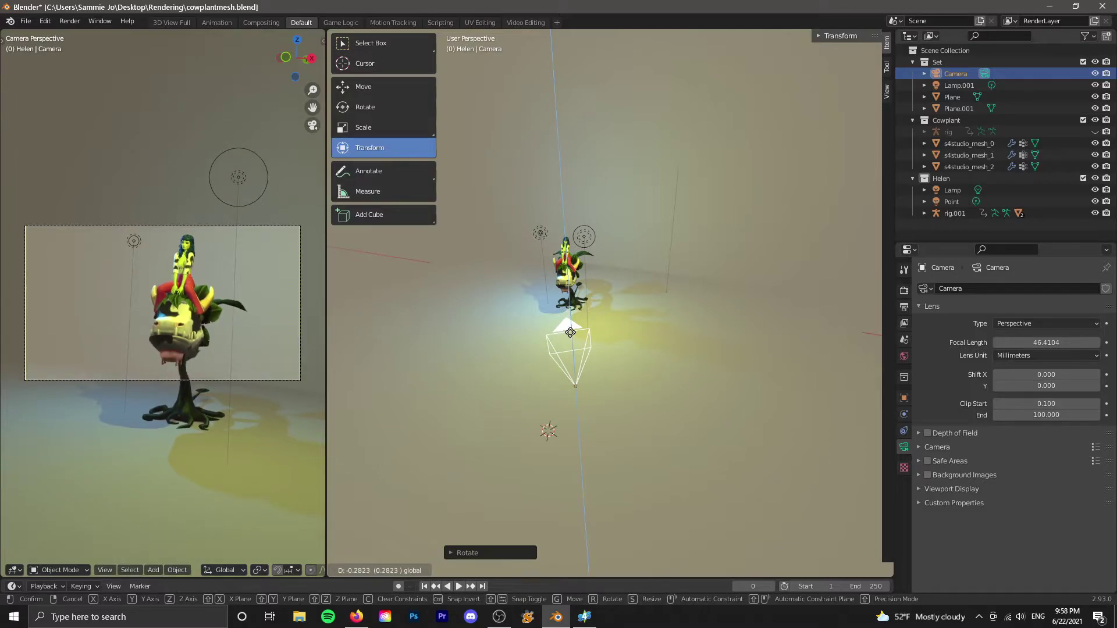
left_click(564, 364)
left_click_drag(575, 335, 574, 336)
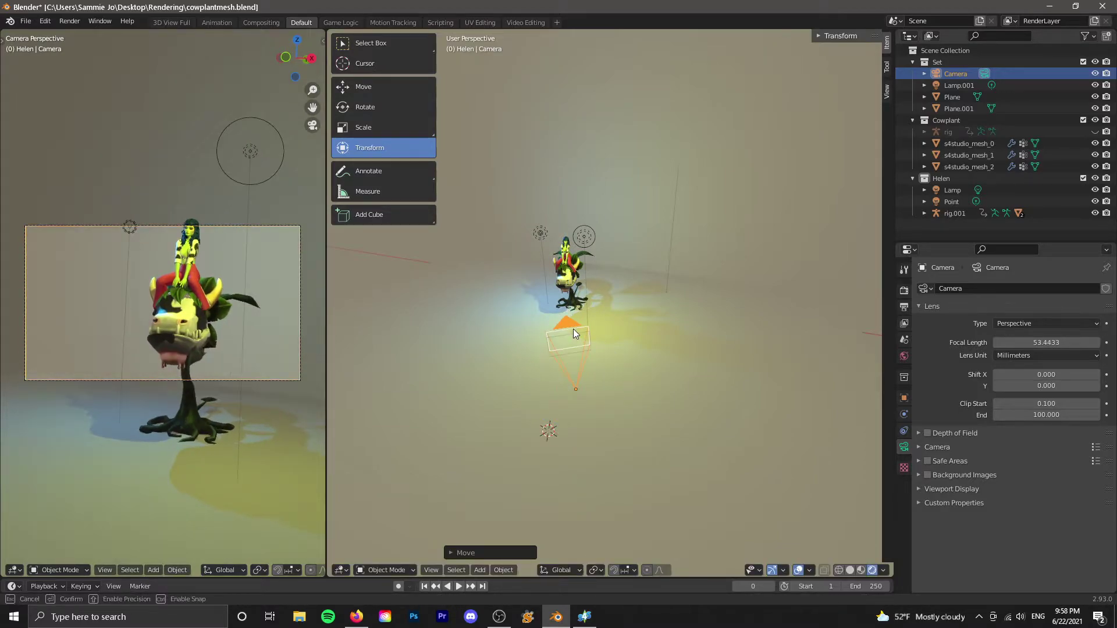
middle_click_drag(504, 360, 552, 349)
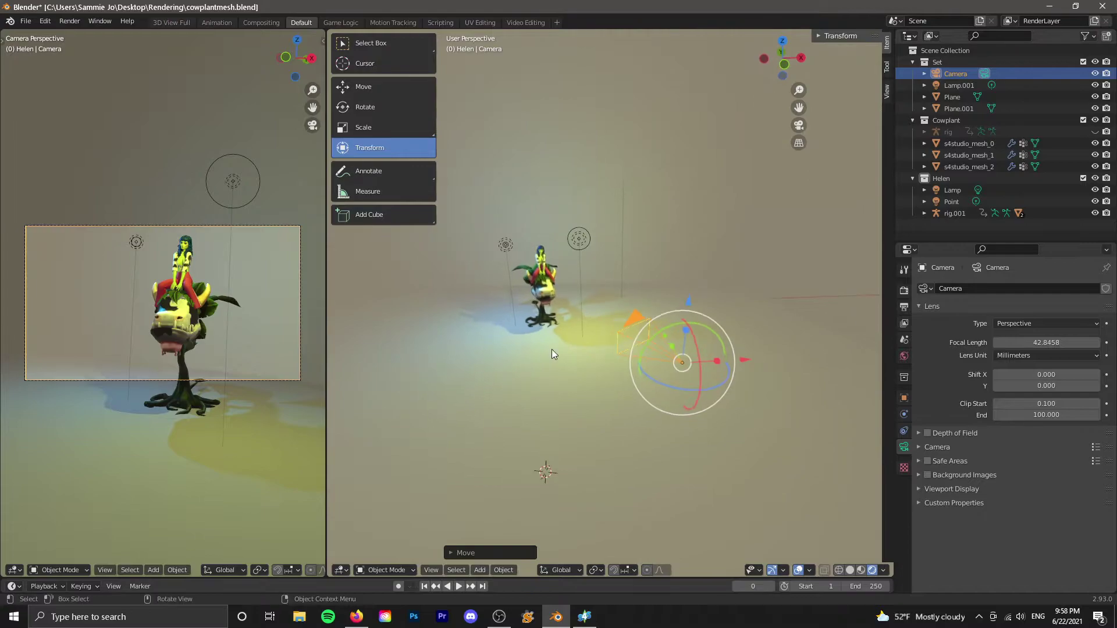
Reselect the camera and fine-tune its height along the Z axis to reframe the sim and cowplant.
left_click(691, 309)
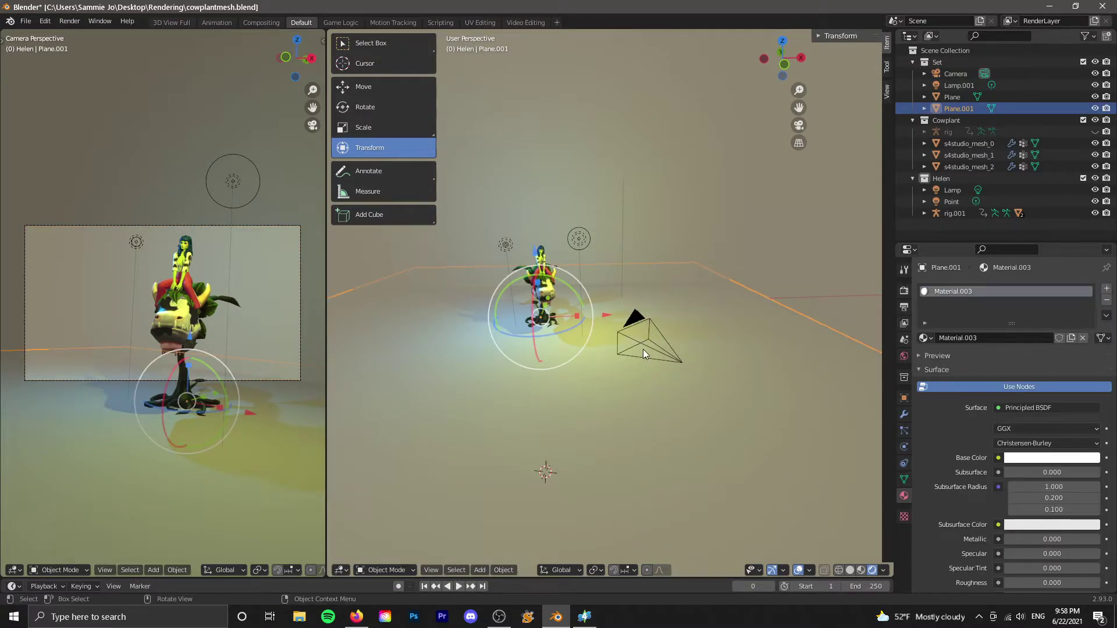
left_click(680, 358)
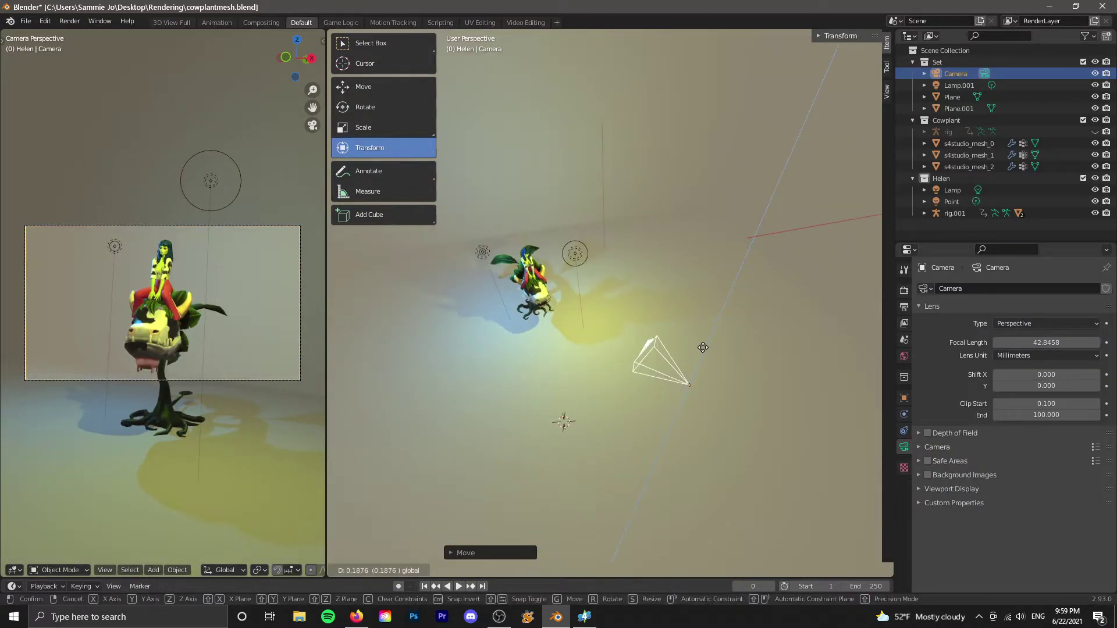
left_click_drag(703, 341, 699, 346)
left_click(699, 345)
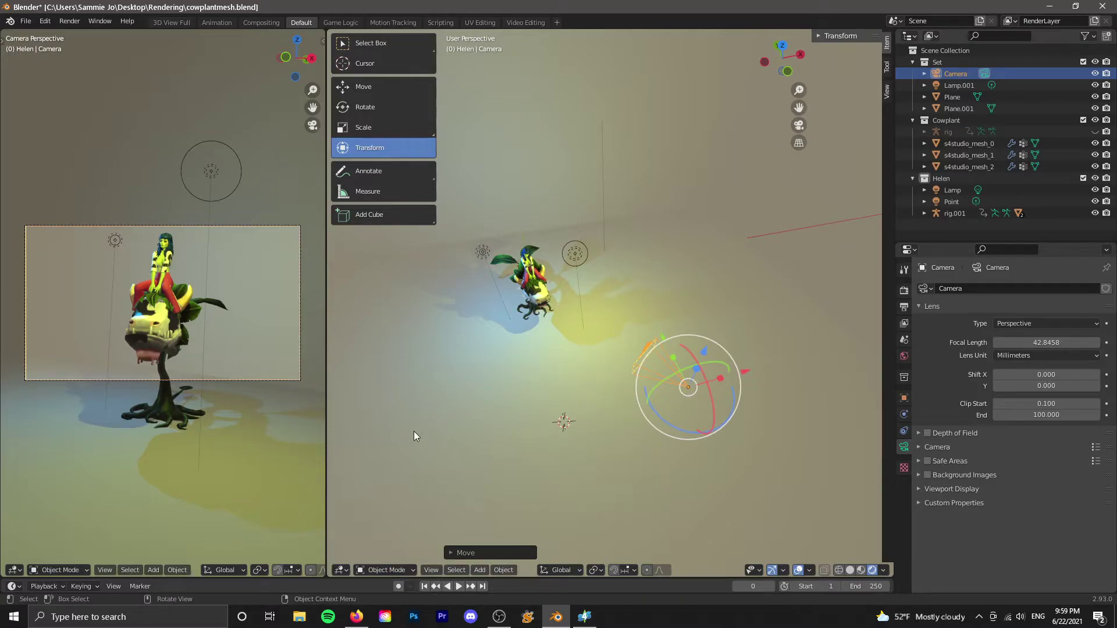
Render the camera view as an image and inspect the result in an enlarged render window.
left_click(69, 22)
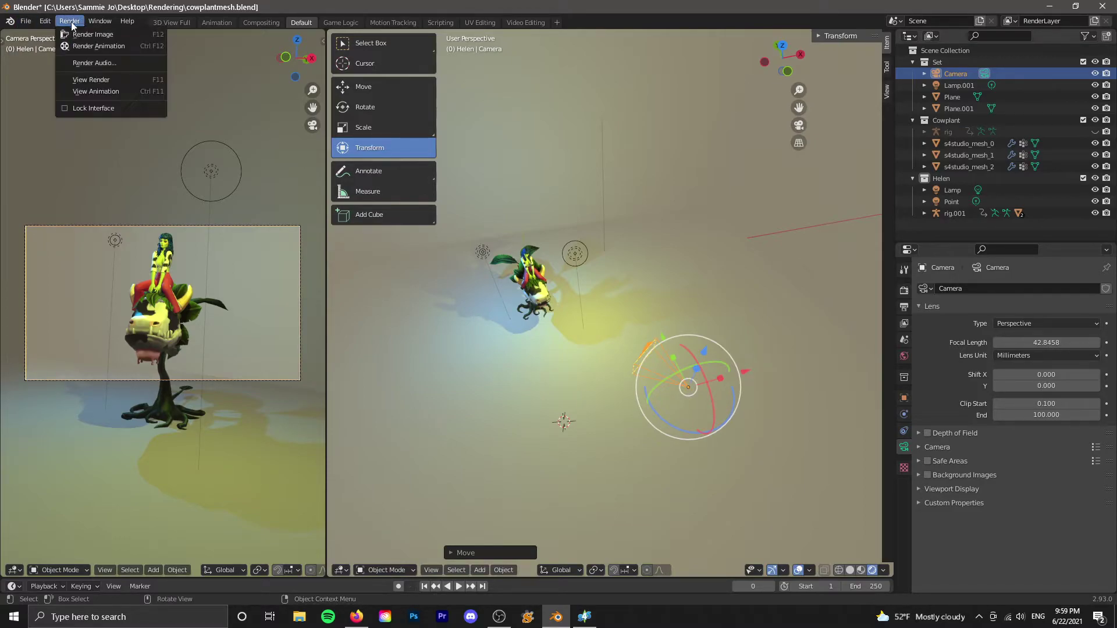
left_click(87, 33)
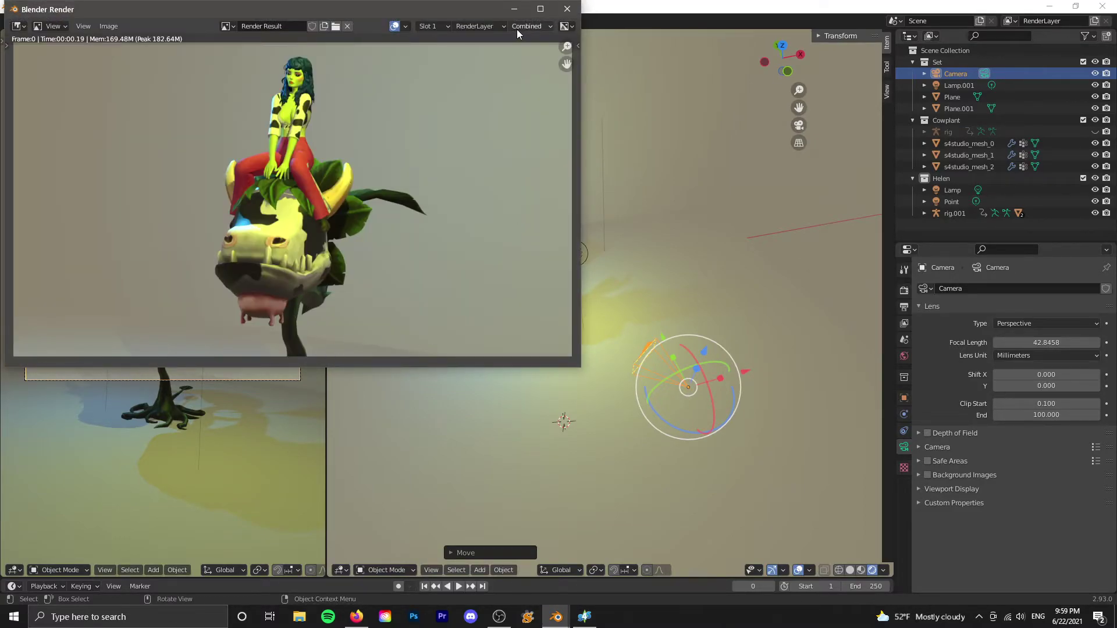
left_click(539, 8)
scroll(583, 412, "up", 2)
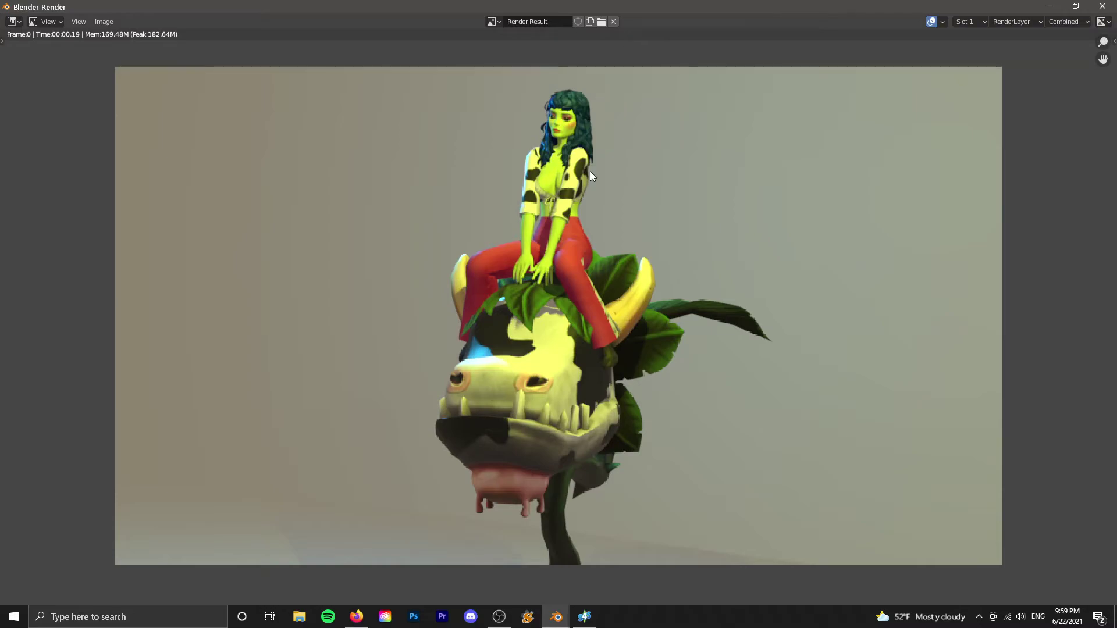
scroll(591, 173, "down", 2)
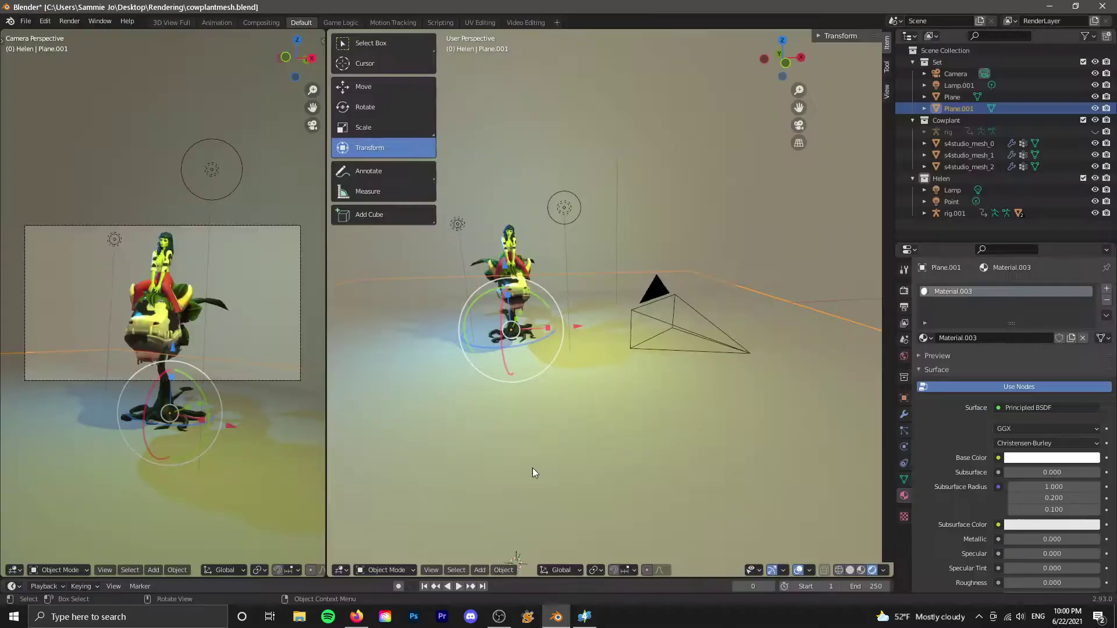
Move and rotate the camera into a tilted close framing of the sim and cowplant, with a focal length of about 33.5 mm.
scroll(532, 468, "down", 2)
left_click(705, 245)
left_click(677, 309)
middle_click_drag(710, 381, 717, 416)
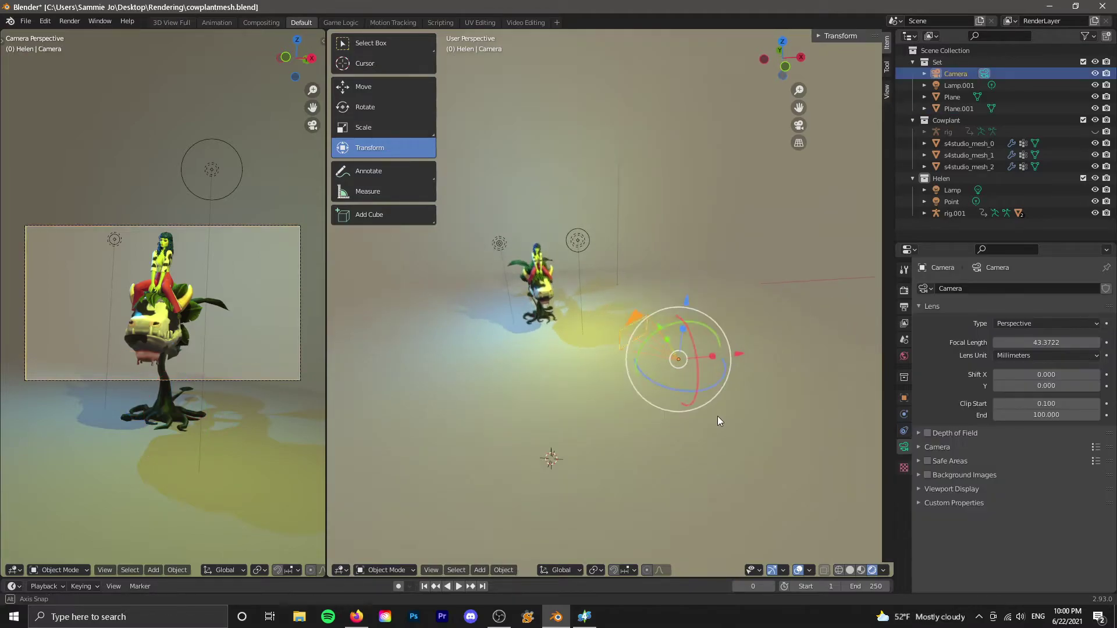
middle_click_drag(707, 375, 758, 445)
left_click_drag(735, 387, 718, 391)
left_click_drag(641, 344, 674, 420)
left_click_drag(709, 353, 673, 356)
left_click_drag(639, 319, 662, 332)
left_click_drag(618, 300, 530, 352)
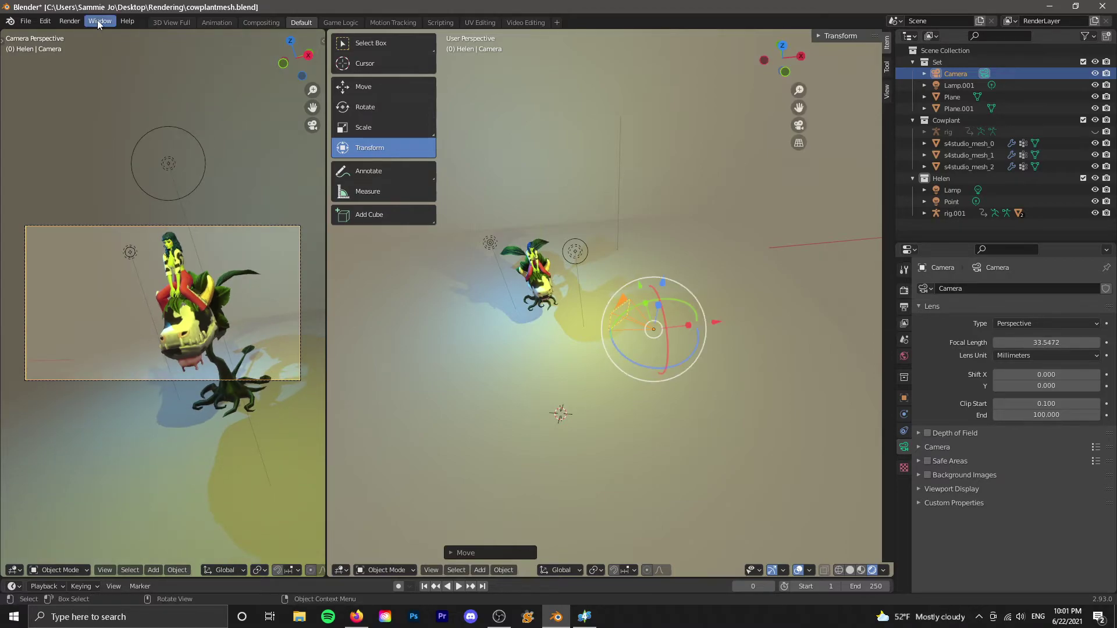
Render the new camera angle and save a copy of the image in the Cowplant folder as SITTING2.png.
left_click(70, 21)
left_click(82, 33)
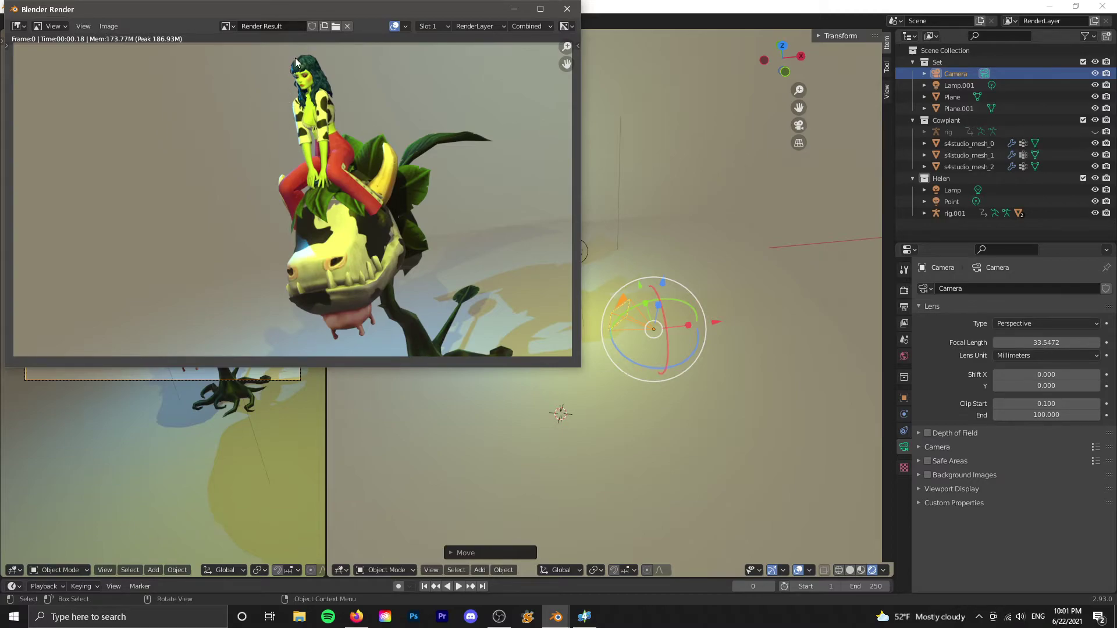
left_click(111, 27)
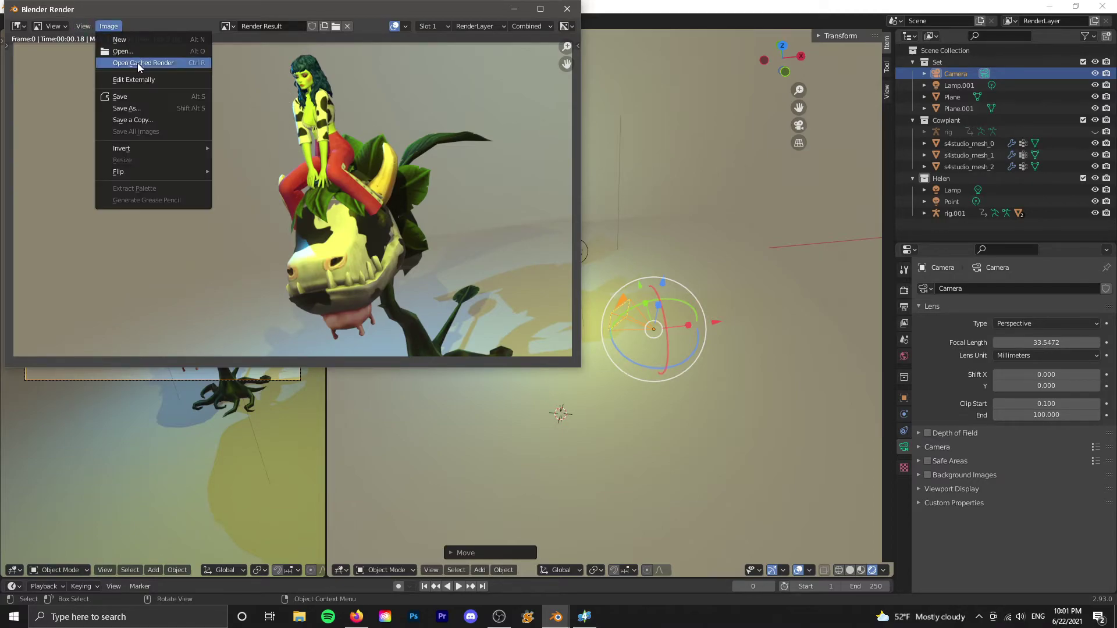
left_click(149, 121)
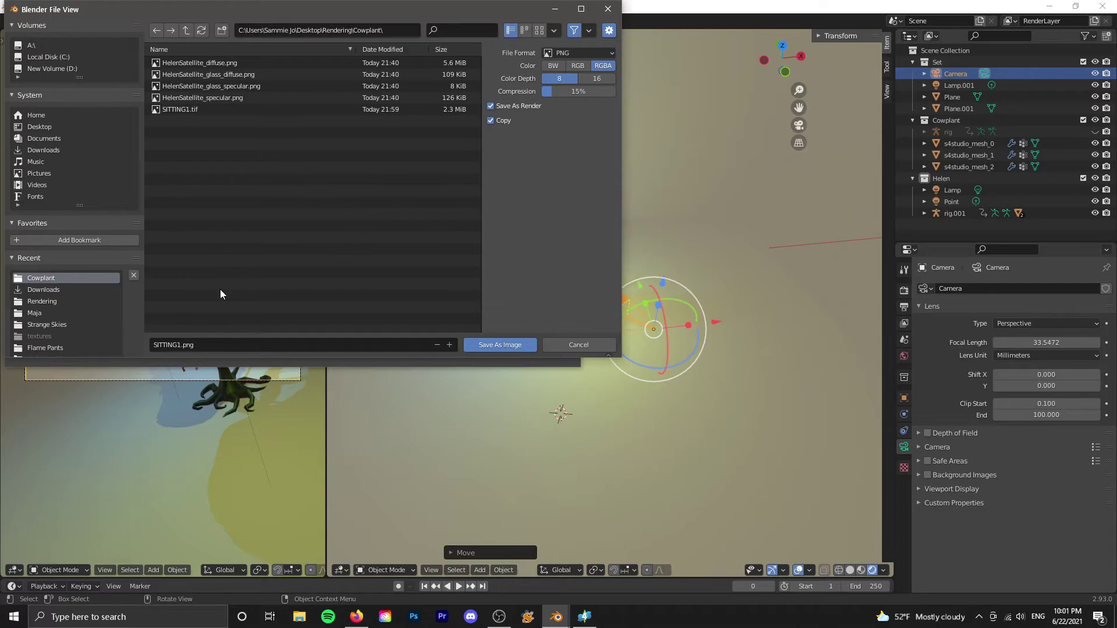
left_click(176, 344)
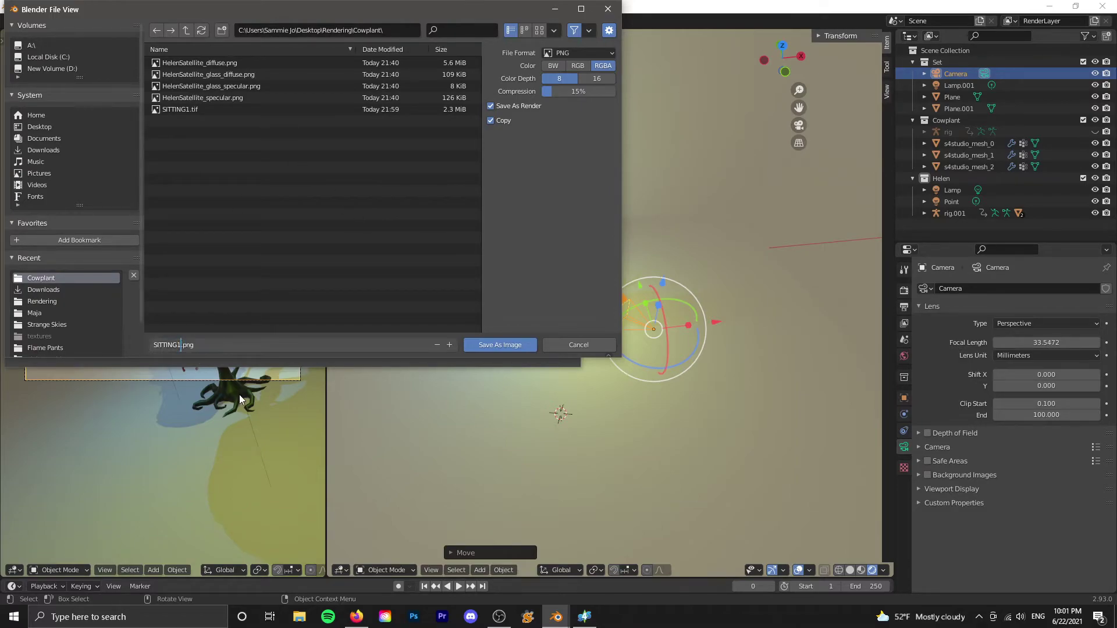
key("BackSpace")
type("2")
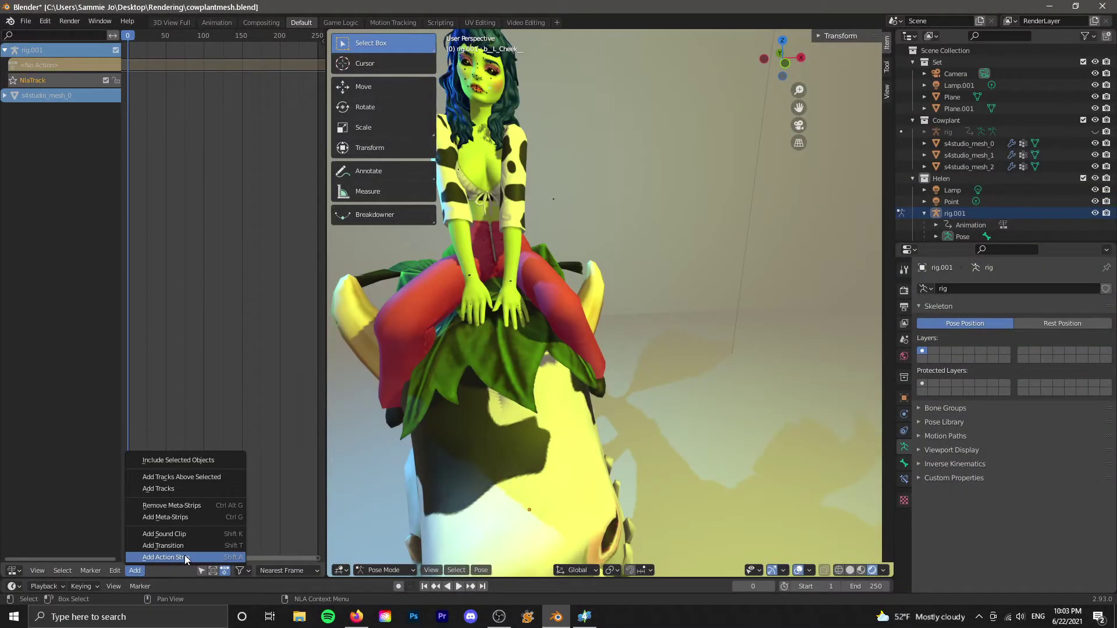
Add the HoneysSims4 pose pack action ending in set_11 as an action strip on the sim's rig and check the pose from the side.
left_click(186, 558)
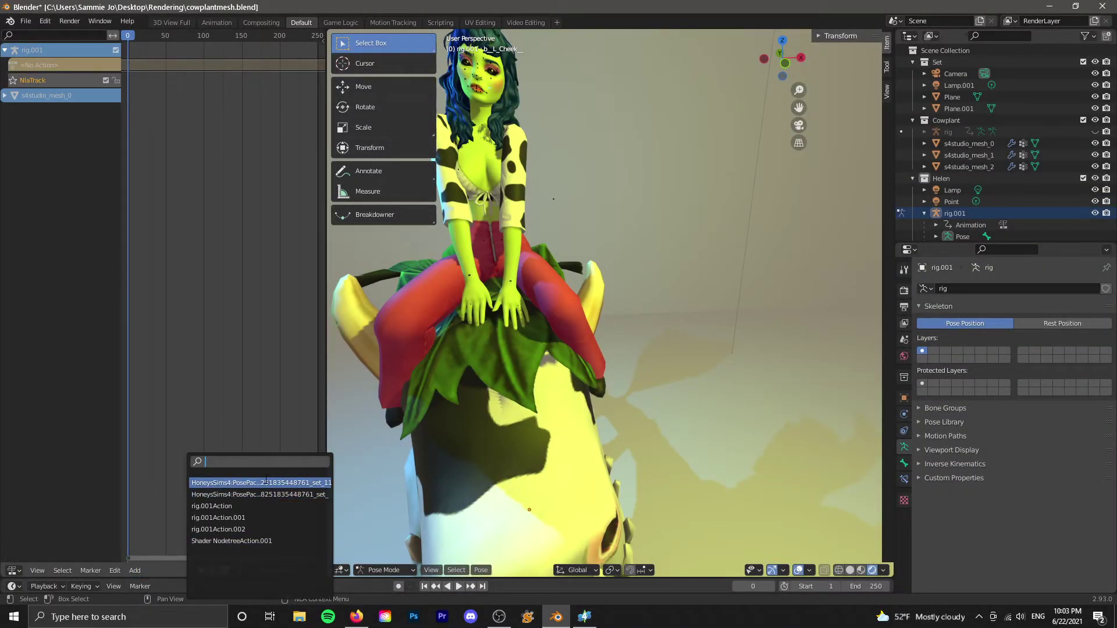
left_click(266, 482)
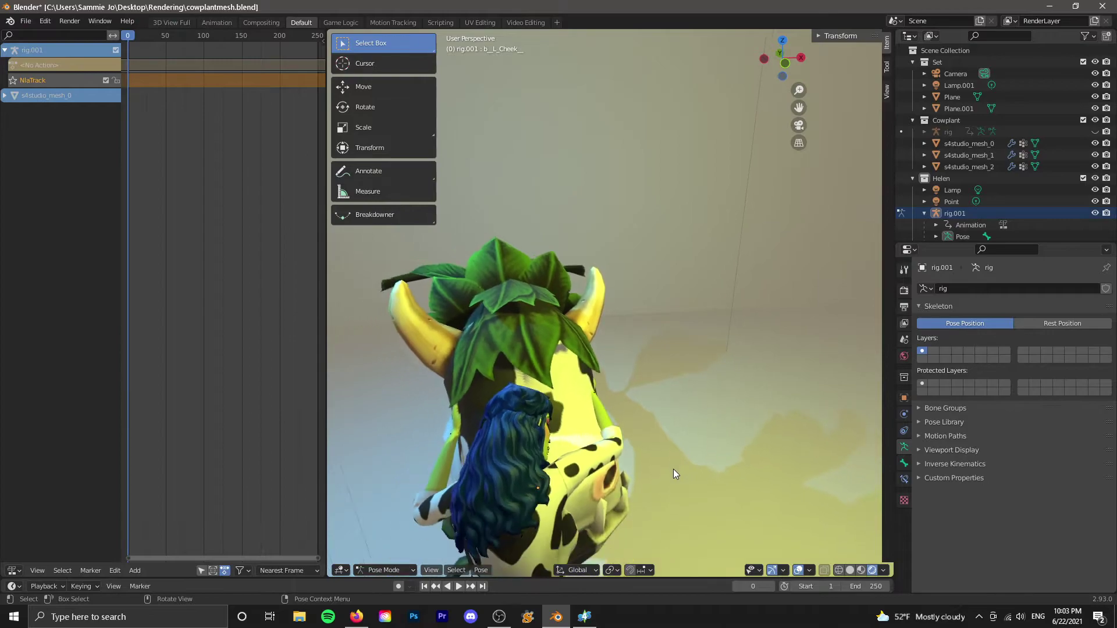
scroll(672, 469, "down", 5)
middle_click_drag(671, 467, 546, 465)
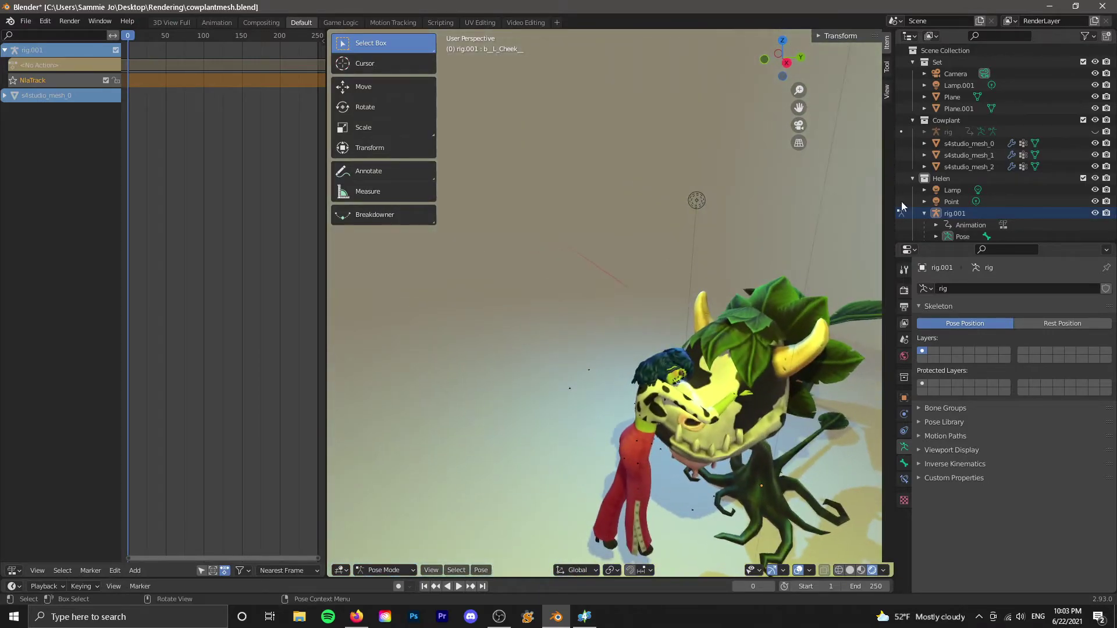
left_click_drag(802, 114, 721, 12)
scroll(717, 321, "up", 4)
scroll(711, 325, "down", 1)
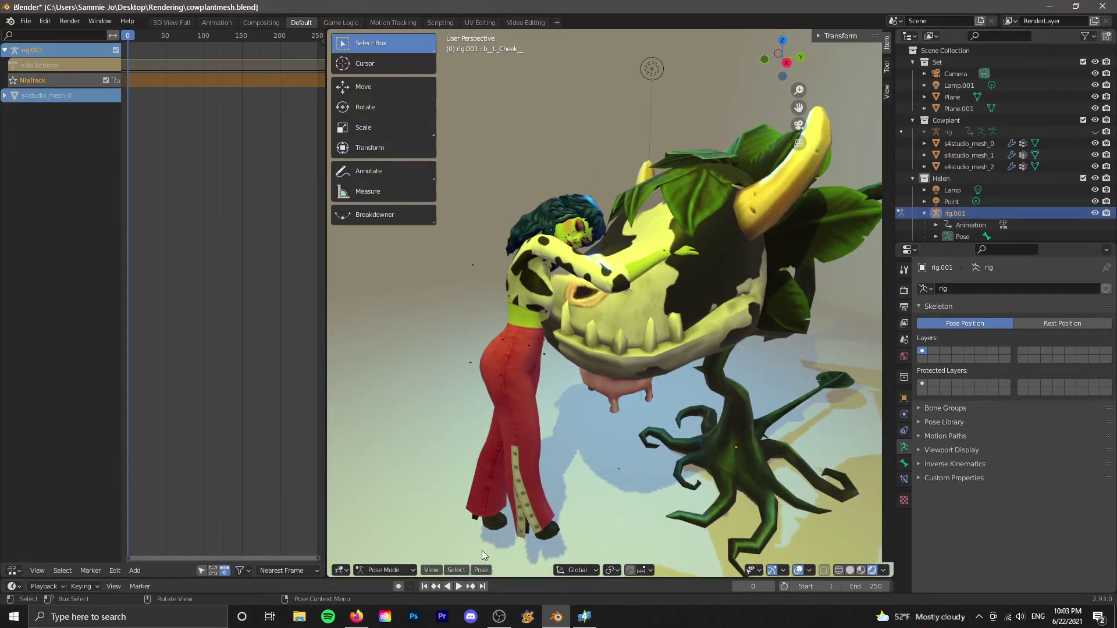
Switch the sim's rig to Object Mode, then move it and rotate it slightly about the Z axis beside the cowplant's head.
left_click(400, 570)
left_click(388, 557)
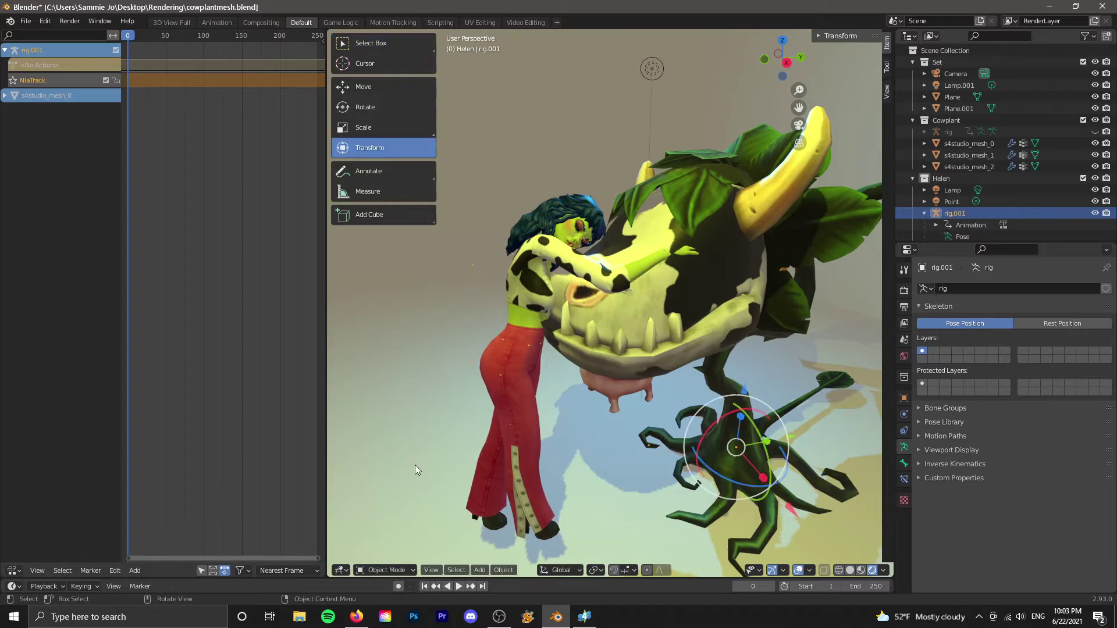
left_click_drag(766, 408, 758, 411)
left_click(715, 449)
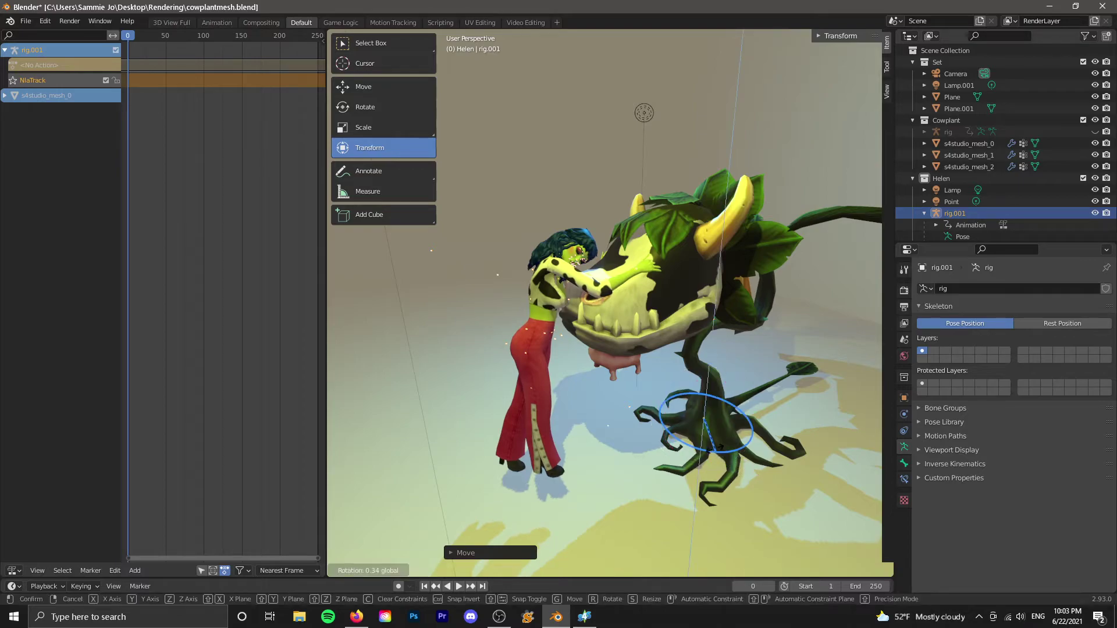
left_click_drag(715, 449, 709, 453)
mouse_move(524, 317)
middle_mouse_down()
mouse_move(555, 364)
mouse_move(571, 337)
mouse_move(494, 306)
mouse_move(500, 270)
mouse_move(510, 328)
middle_mouse_up()
scroll(510, 327, "up", 3)
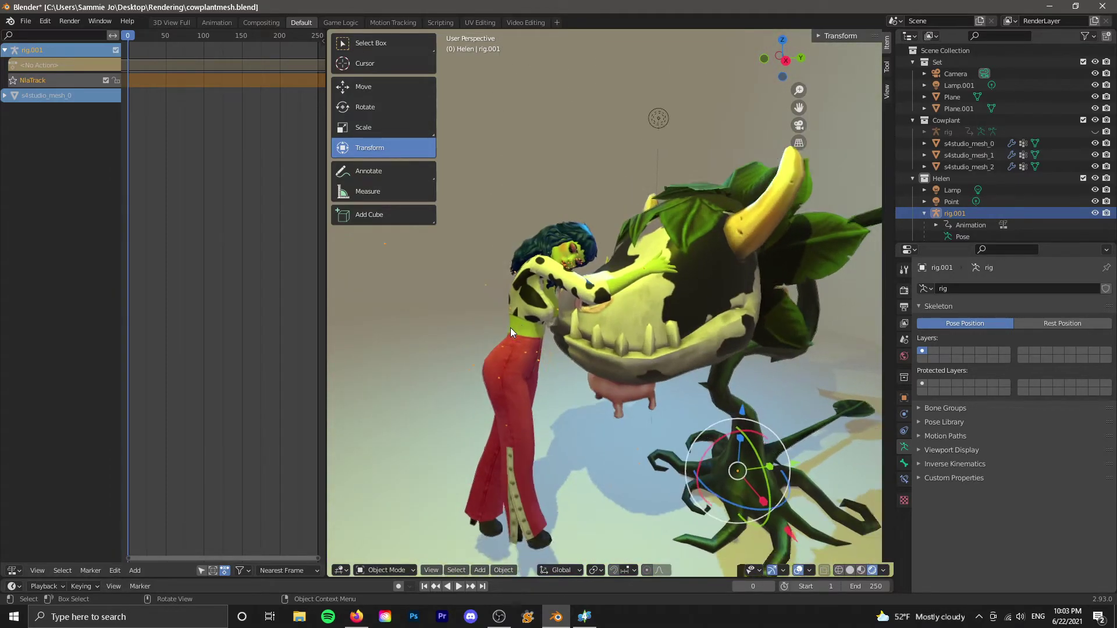
Scale the three cowplant meshes to fit the sim's hug and check the contact from the side.
left_click(517, 348)
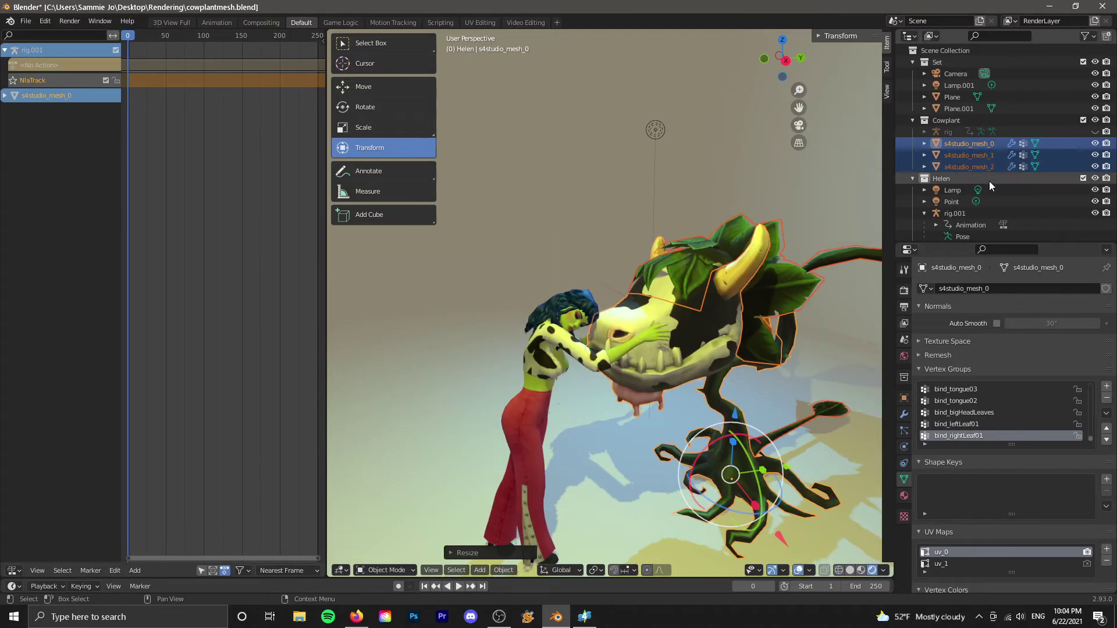
left_click(989, 179)
middle_click_drag(594, 448, 581, 437)
left_click(584, 437)
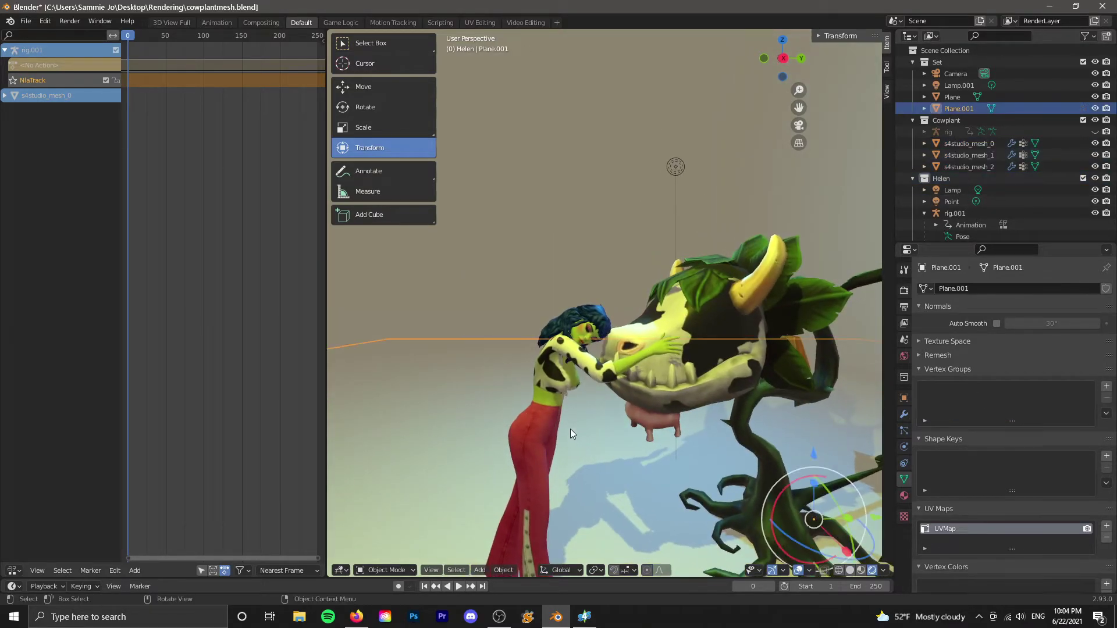
left_click(550, 422)
scroll(712, 486, "down", 1)
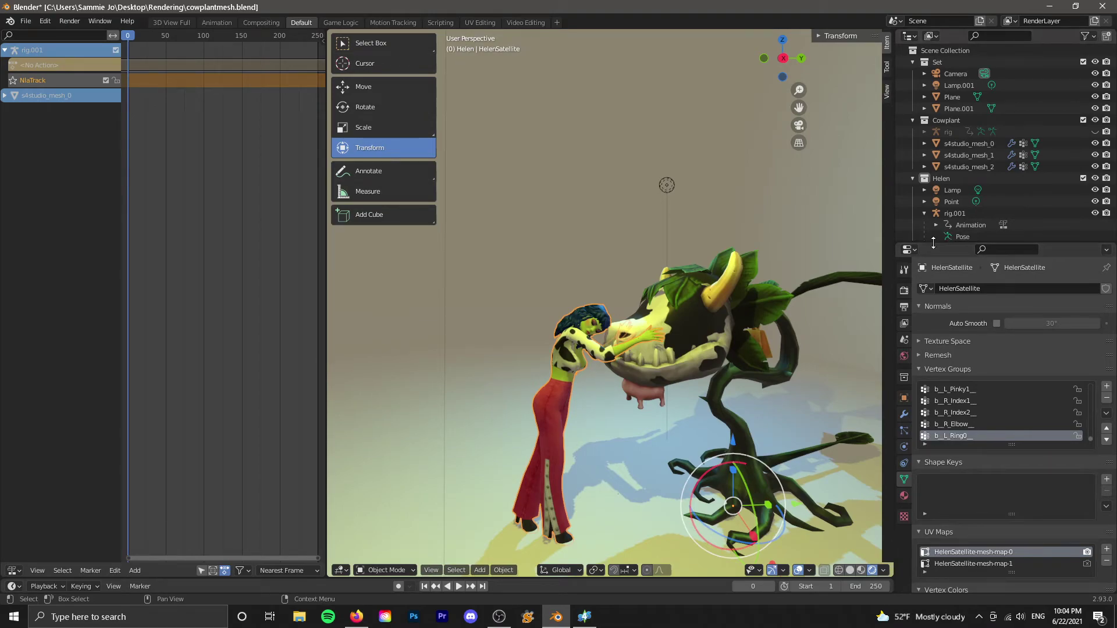
Enlarge the outliner, select rig.001 and move the sim along the Y axis closer to the cowplant's snout.
left_click_drag(951, 244, 951, 322)
left_click(955, 213)
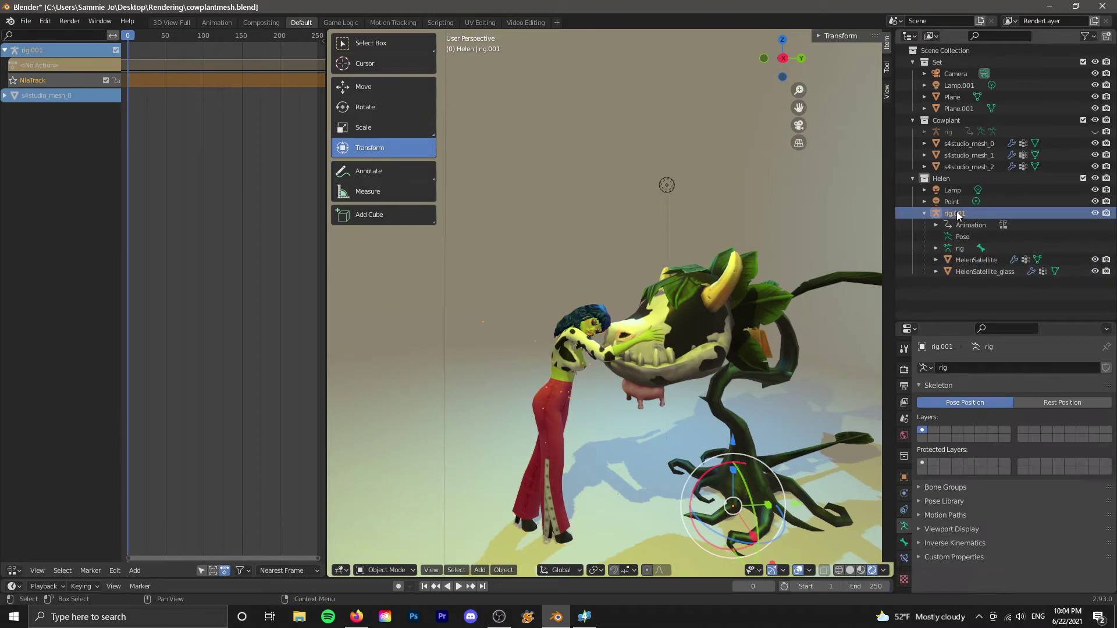
left_click_drag(794, 514, 808, 508)
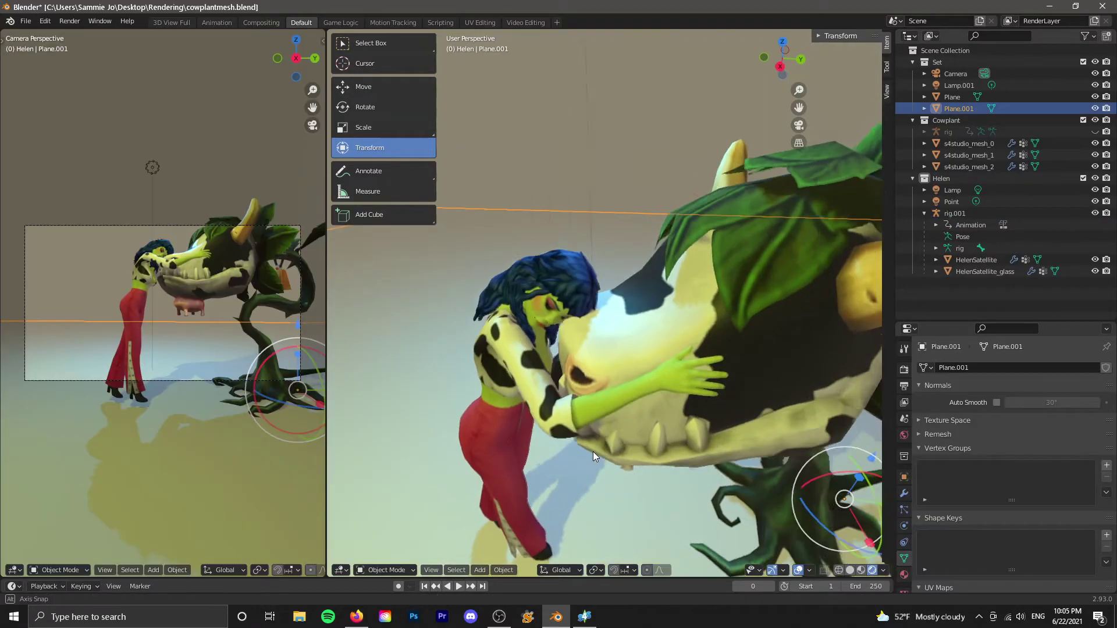
Inspect the hug up close, then rotate and reposition the camera to frame the sim embracing the cowplant.
scroll(592, 452, "up", 5)
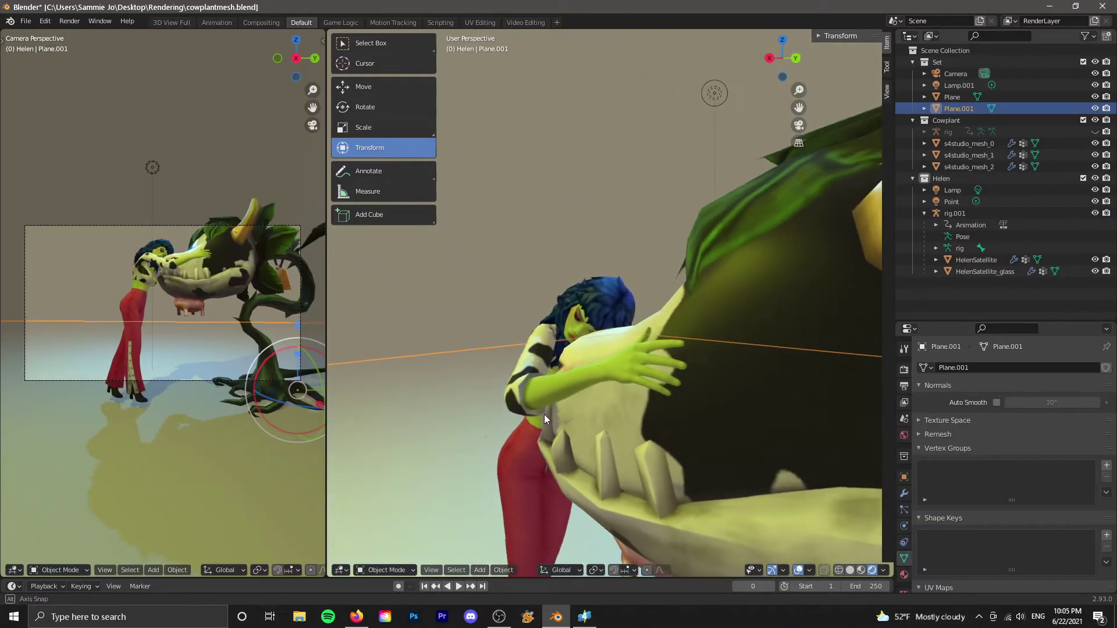
middle_click_drag(418, 404, 566, 330)
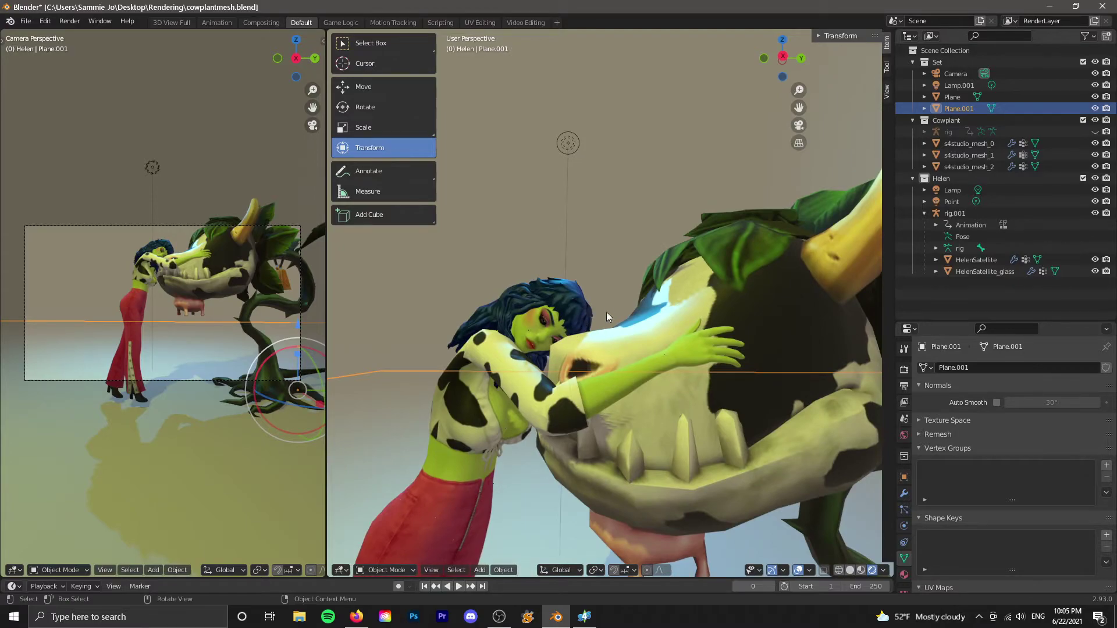
scroll(608, 320, "down", 5)
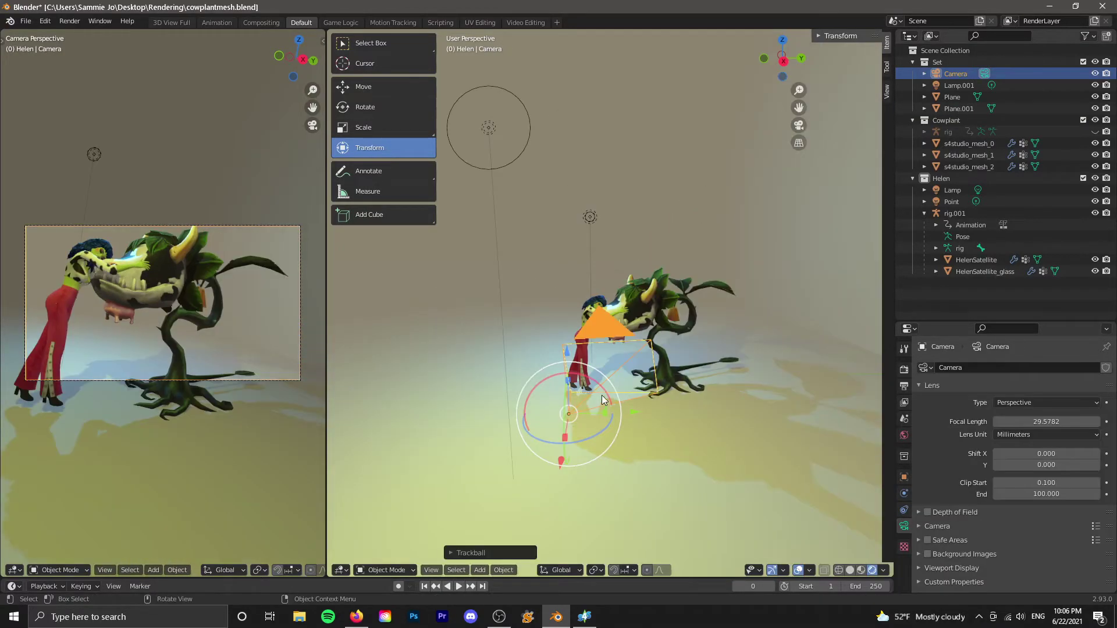
mouse_move(602, 396)
left_mouse_down()
mouse_move(596, 382)
mouse_move(614, 411)
left_mouse_up()
left_click_drag(565, 343, 551, 390)
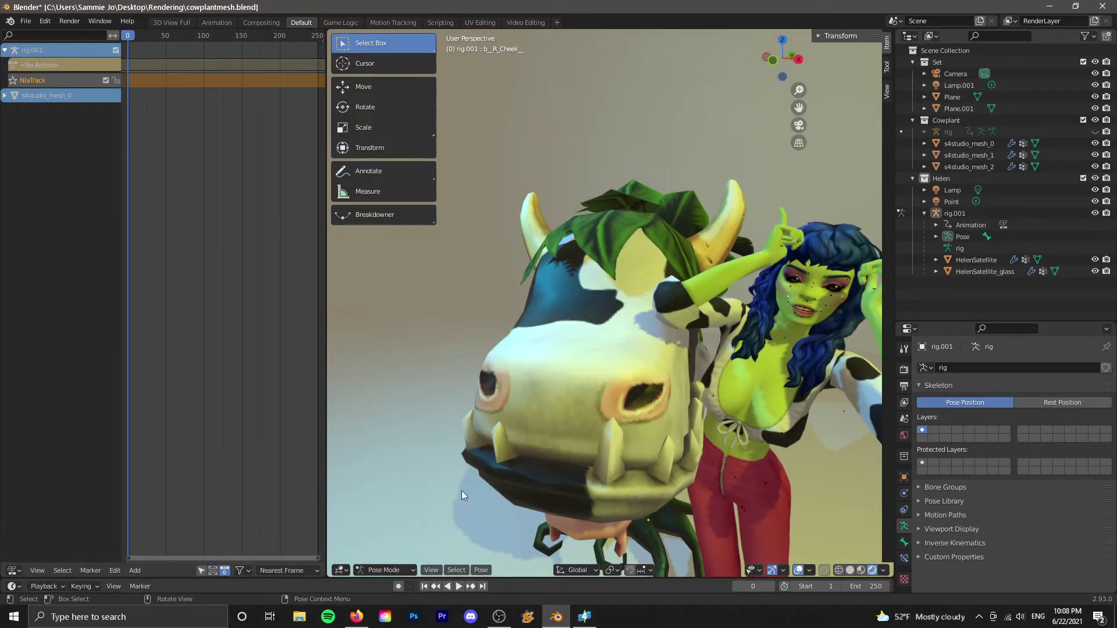
Scale down s4studio_mesh_0, s4studio_mesh_1 and s4studio_mesh_2 together so the cowplant suits the sim standing beside it with raised arms.
middle_click_drag(462, 491, 487, 444)
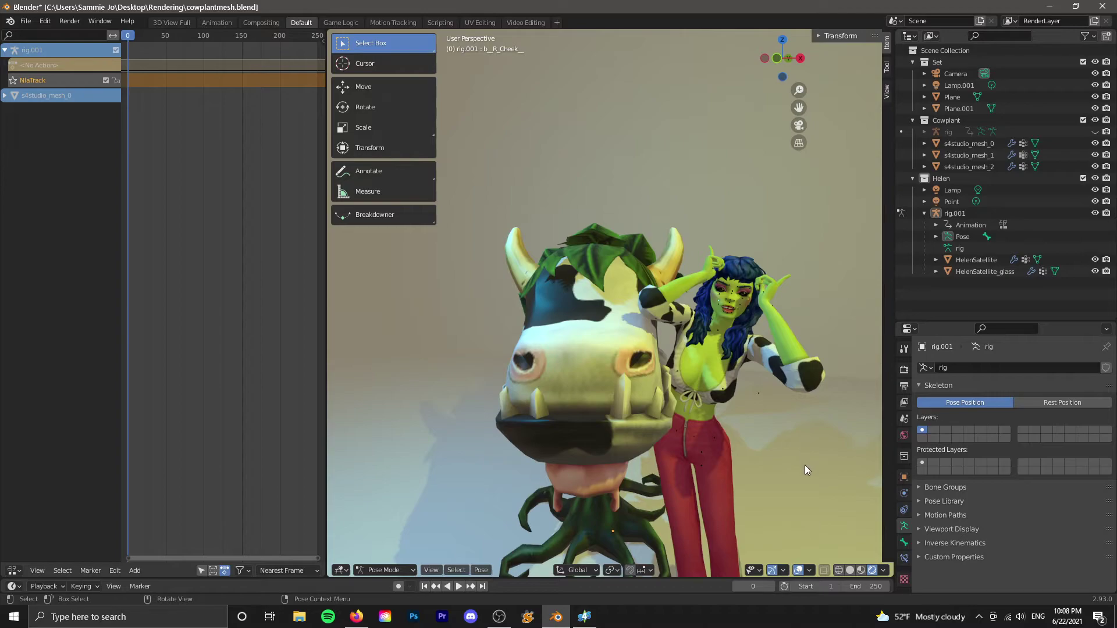
scroll(742, 313, "down", 7)
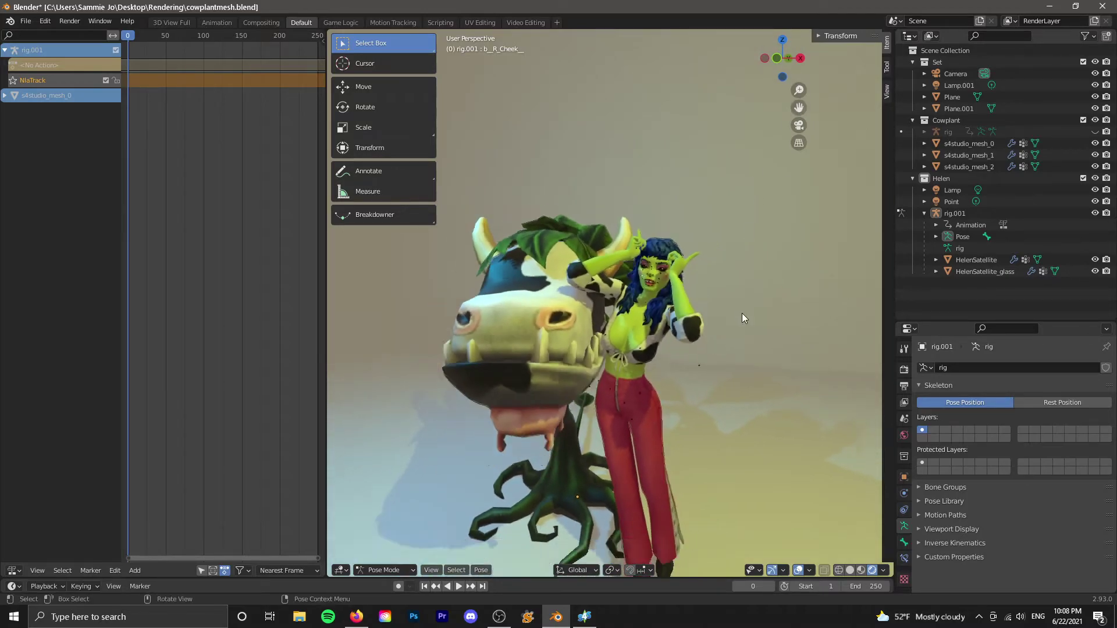
middle_click_drag(712, 352, 745, 351)
scroll(726, 378, "up", 4)
middle_click_drag(751, 455, 755, 484)
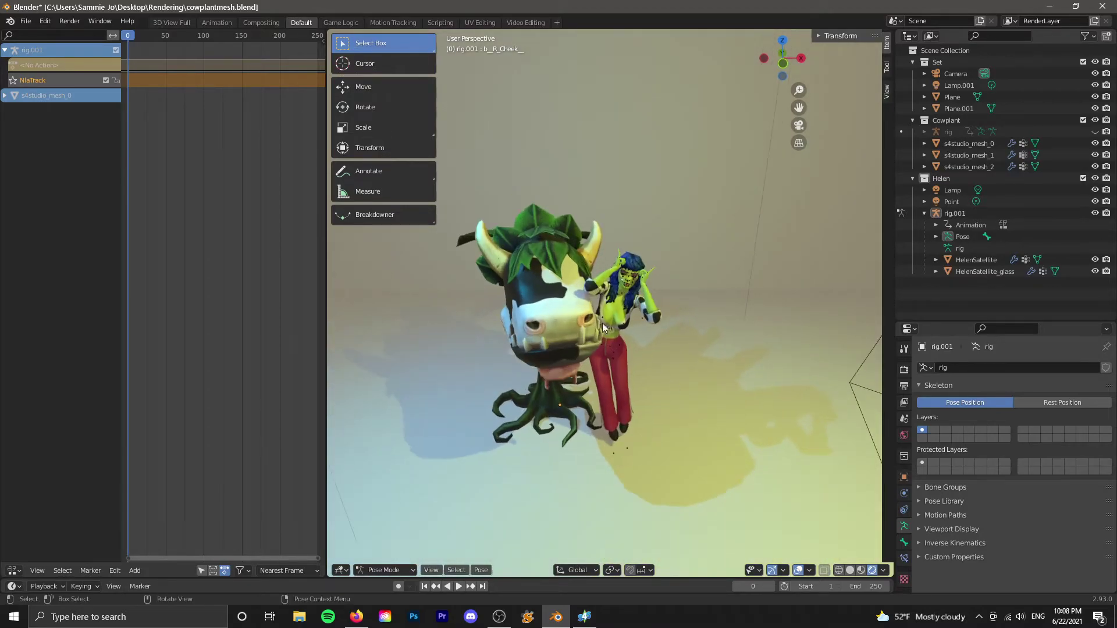
left_click(972, 259)
left_click(969, 166)
left_click(969, 143, "shift")
key("s")
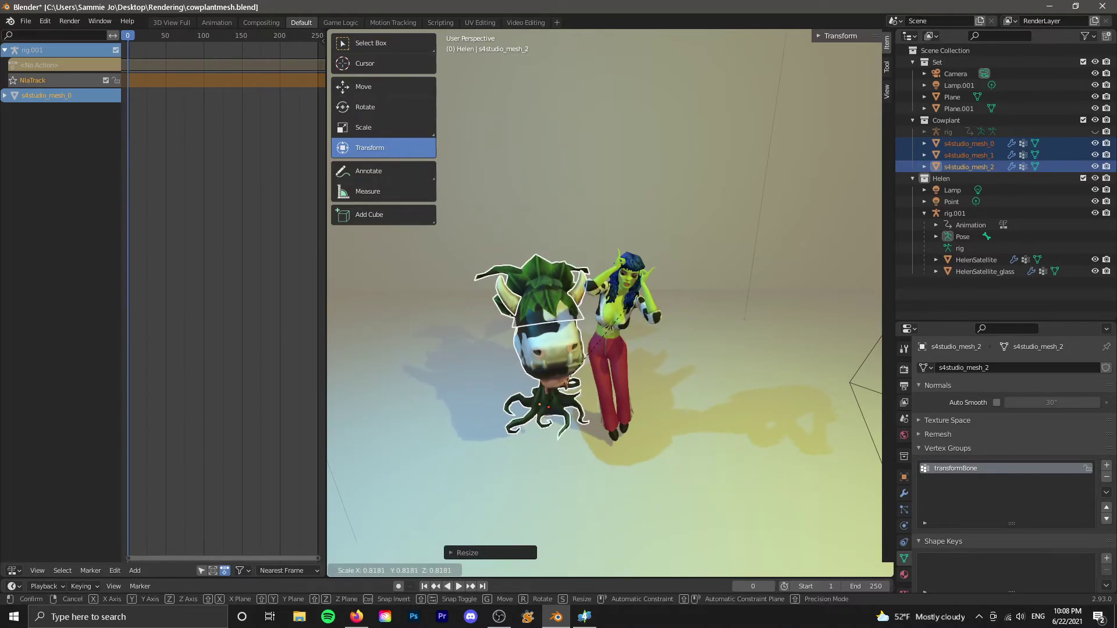
left_click(665, 291)
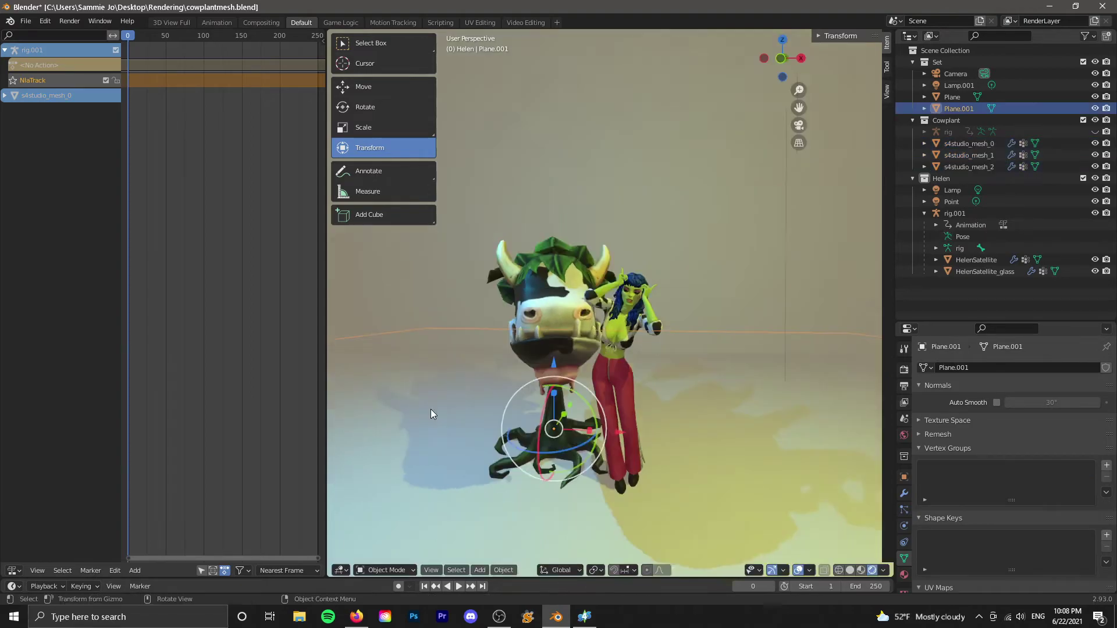
scroll(431, 410, "up", 4)
scroll(442, 401, "down", 3)
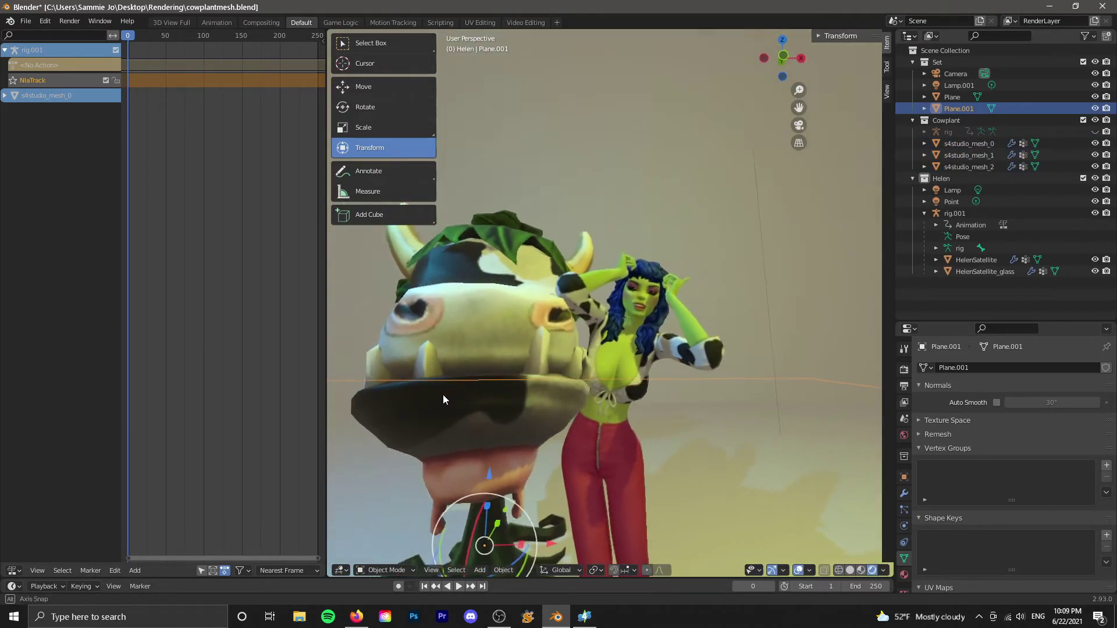
left_click(621, 410)
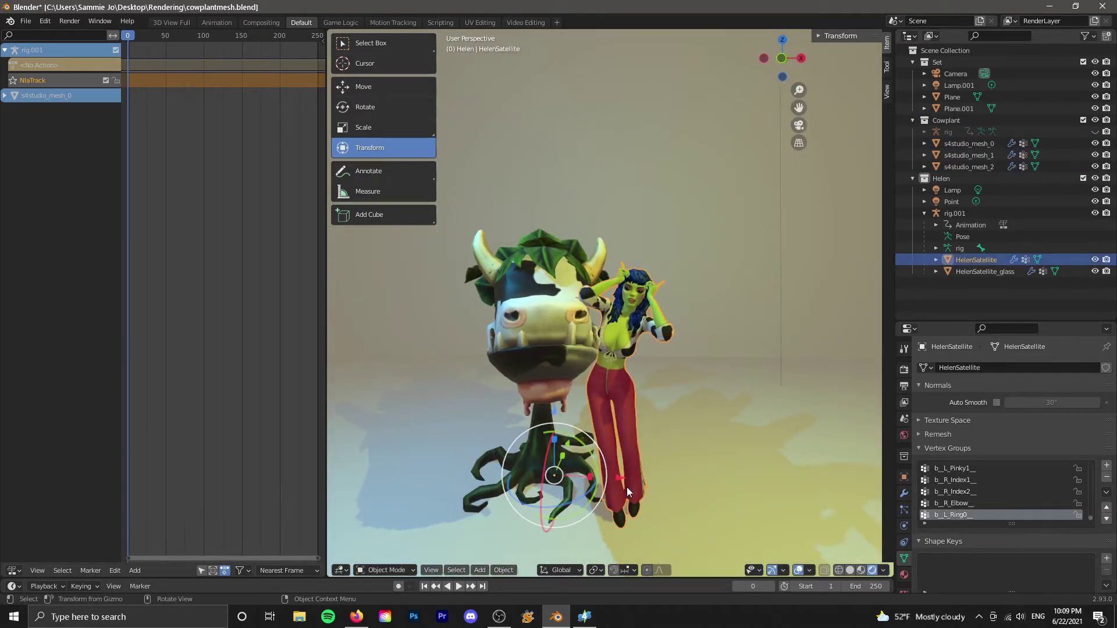
mouse_move(622, 477)
left_mouse_down()
mouse_move(646, 478)
mouse_move(632, 478)
left_mouse_up()
left_click(965, 212)
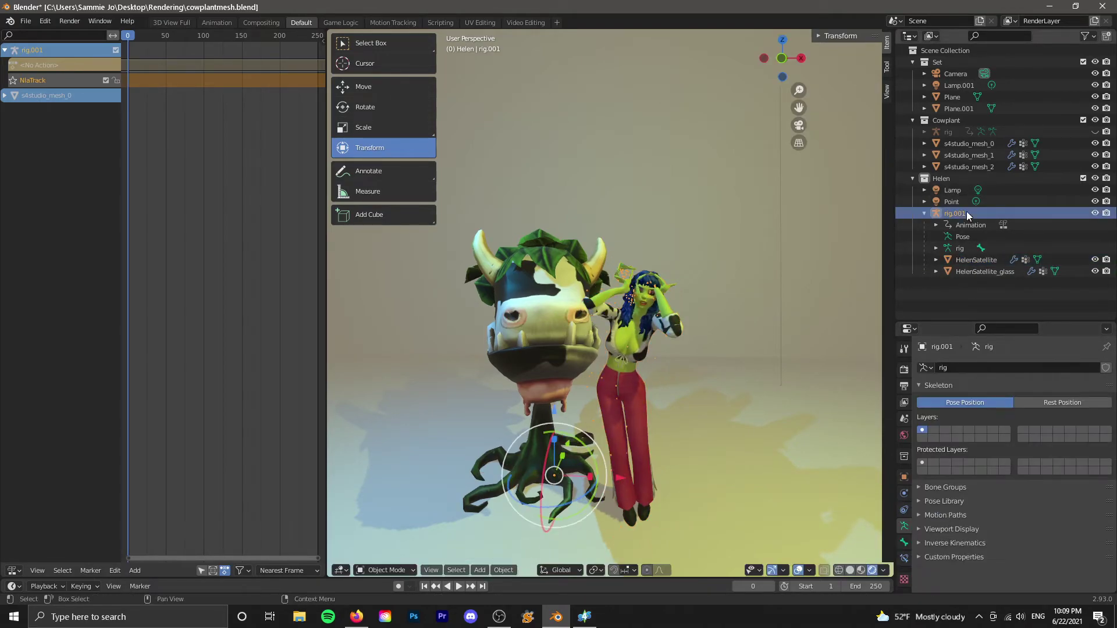
key("ctrl+z")
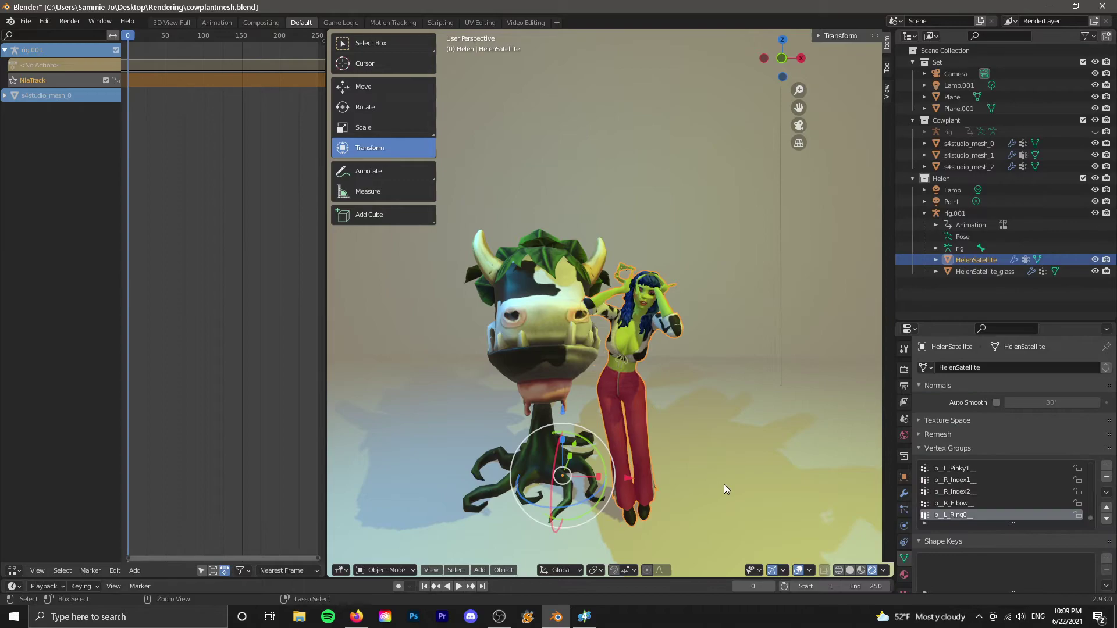
key("ctrl+z")
Select rig.001 and move the sim slightly along the X axis away from the cowplant, checking the spacing.
left_click(963, 214)
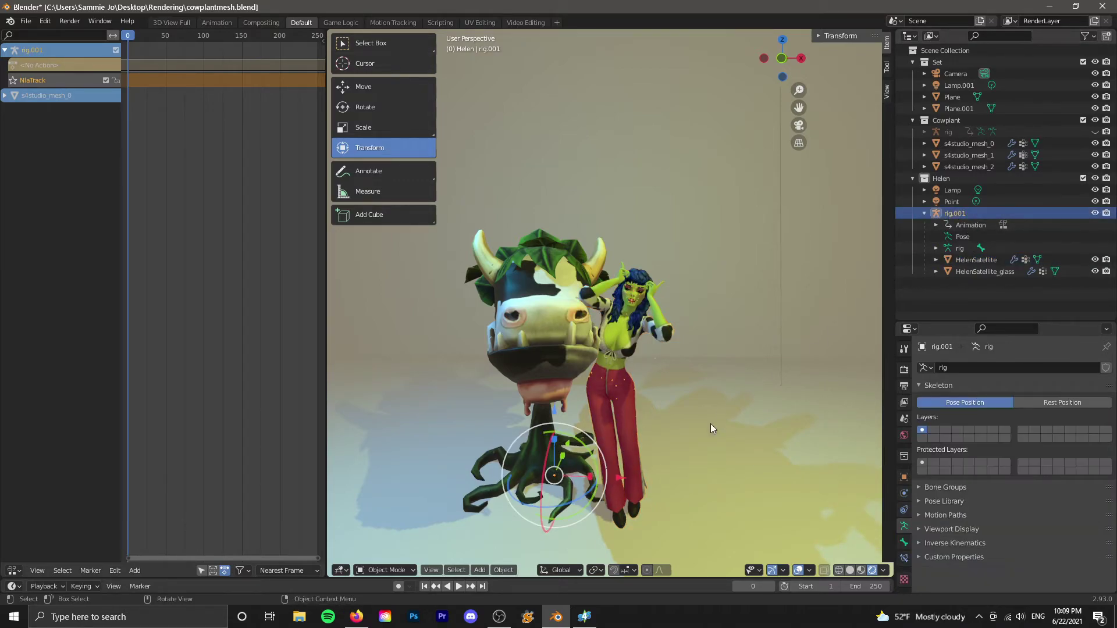
left_click_drag(623, 474, 626, 479)
middle_click_drag(470, 412, 461, 434)
left_click(457, 418)
scroll(454, 431, "up", 3)
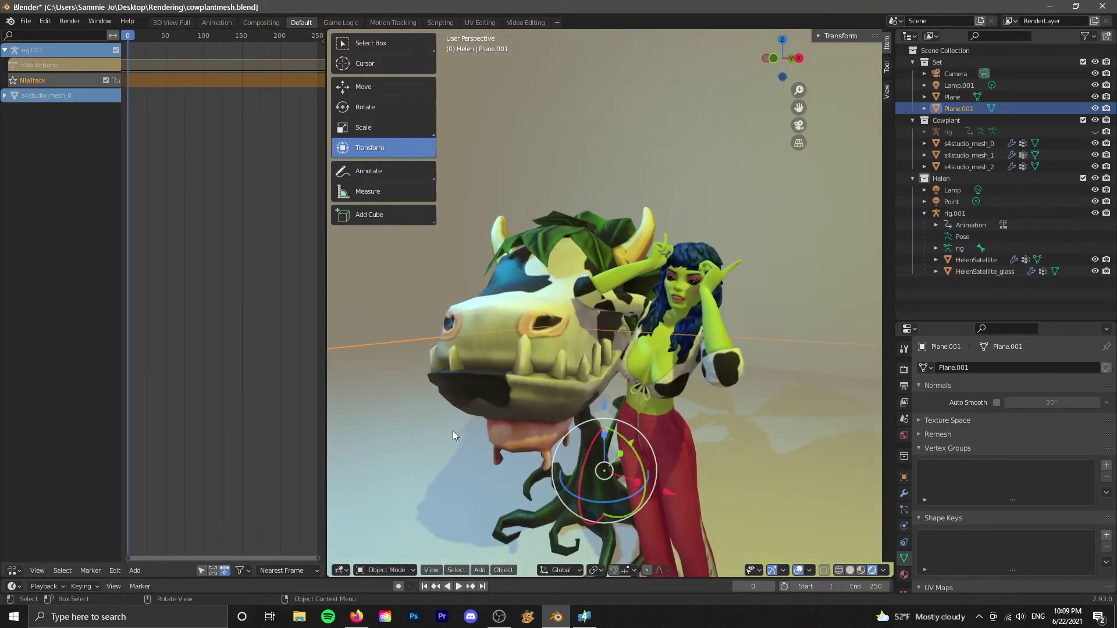
scroll(453, 431, "down", 5)
scroll(454, 435, "up", 3)
Select the three cowplant meshes and rotate them about the Z axis to turn the cowplant's face toward the front.
left_click(979, 121)
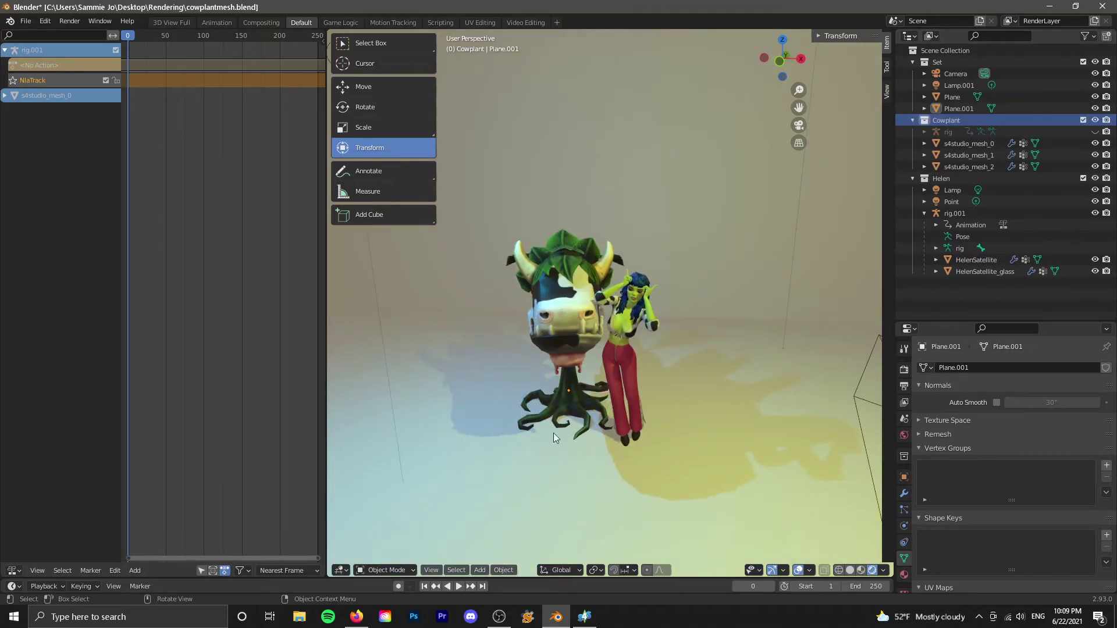
left_click(969, 143)
left_click(969, 167, "ctrl")
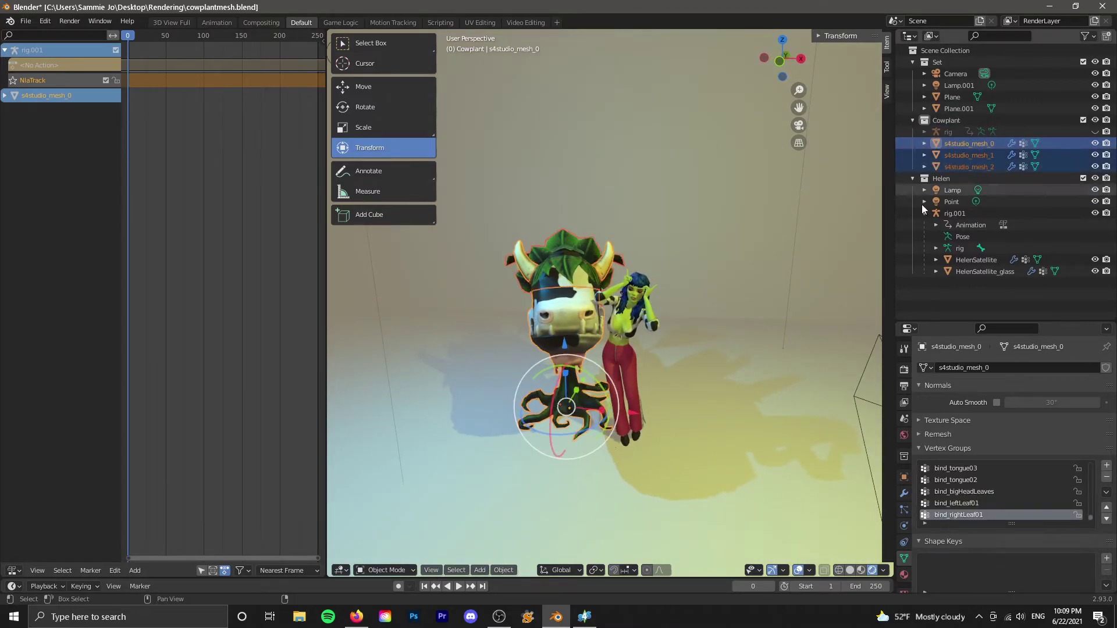
left_click_drag(567, 436, 623, 414)
left_click(689, 465)
Move the sim's rig a little further along the X axis so she stands clear beside the turned cowplant.
middle_click_drag(761, 495, 768, 434)
scroll(727, 421, "up", 3)
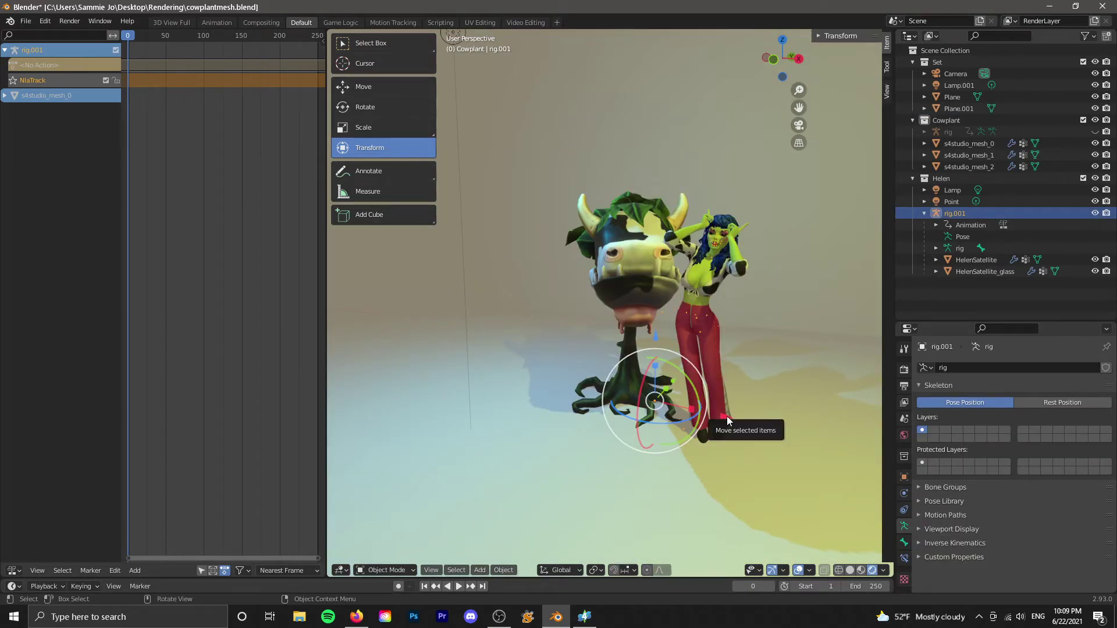
left_click_drag(727, 417, 741, 420)
left_click(701, 486)
middle_click_drag(795, 508, 797, 493)
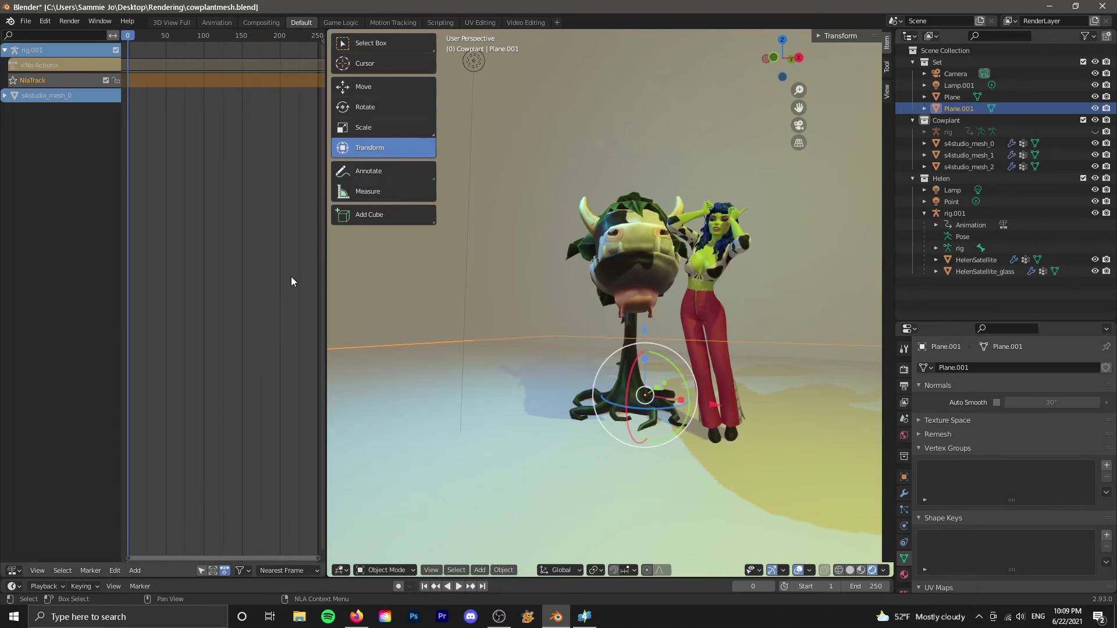
Change the NLA editor area back to a 3D viewport with the camera view and select the camera in the scene.
middle_click_drag(160, 340, 207, 340)
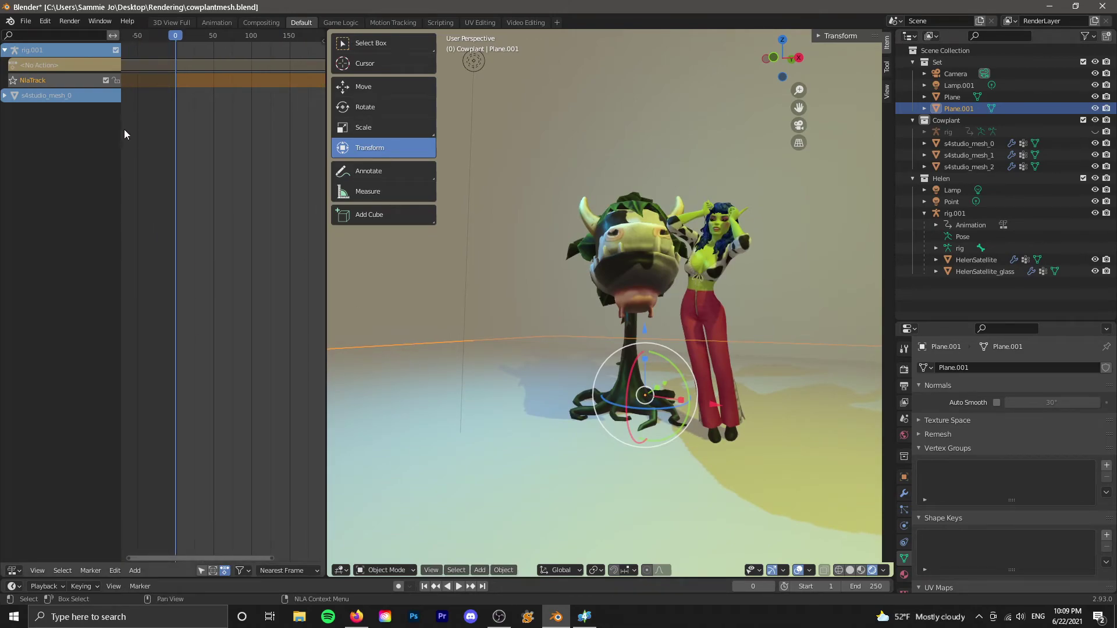
left_click(13, 571)
left_click(42, 454)
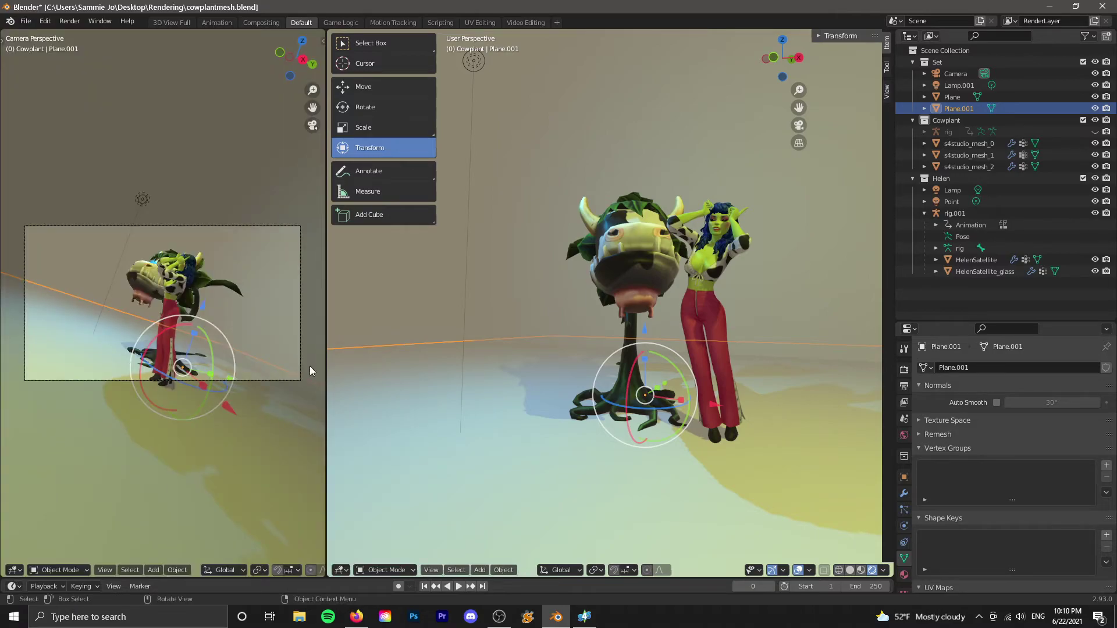
scroll(546, 465, "down", 4)
middle_click_drag(613, 413, 626, 443)
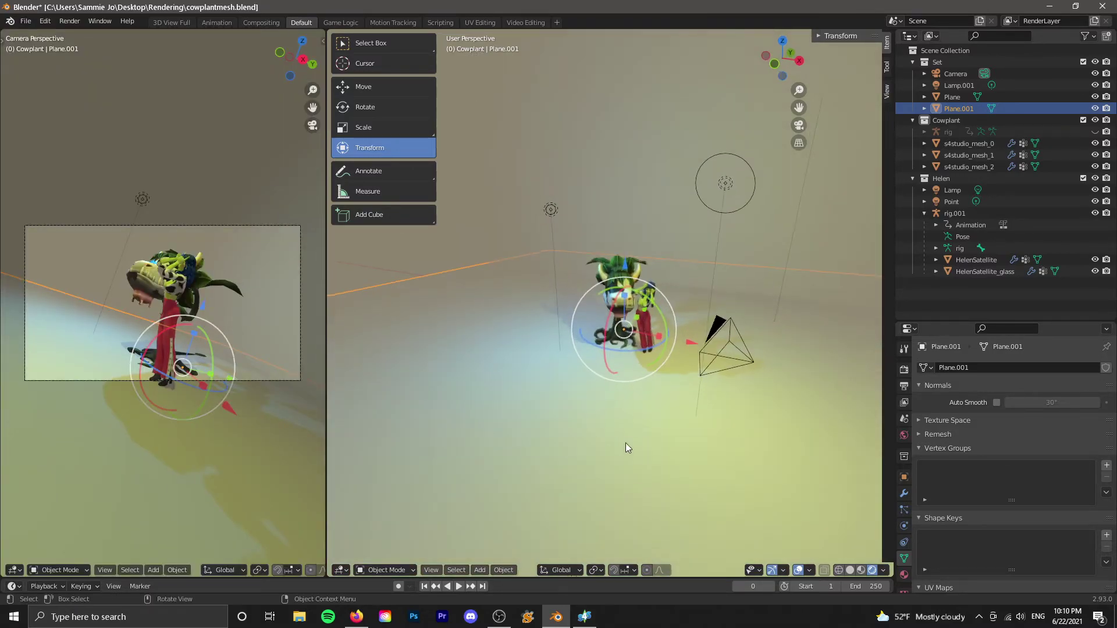
left_click(750, 363)
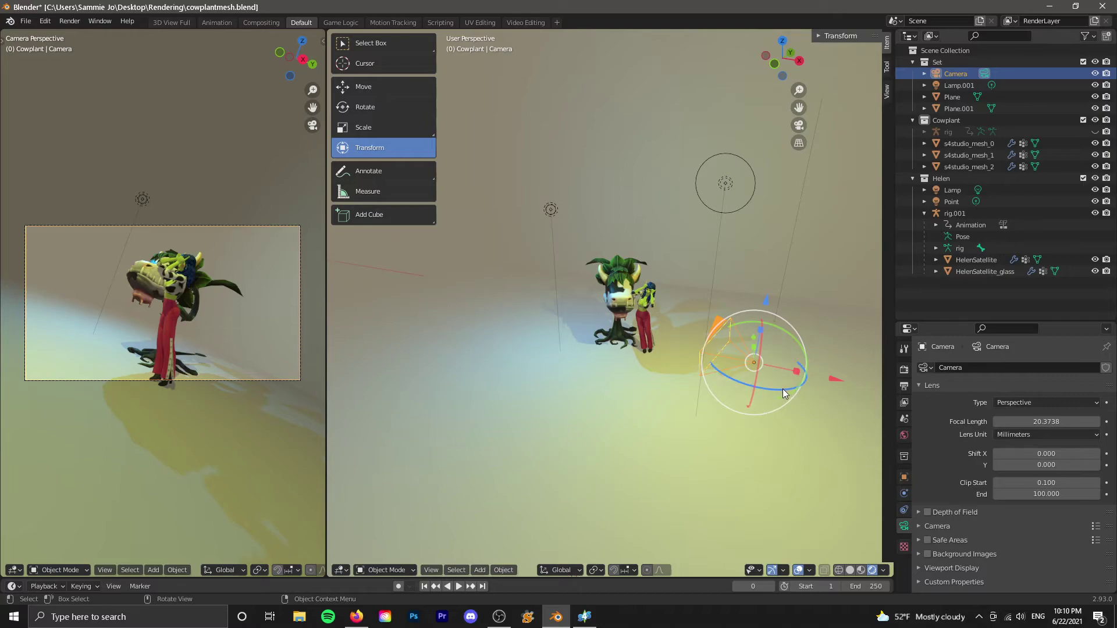
Rotate the camera and move it closer in front of the cowplant and sim, aiming it upward at both characters.
left_click_drag(782, 389, 753, 386)
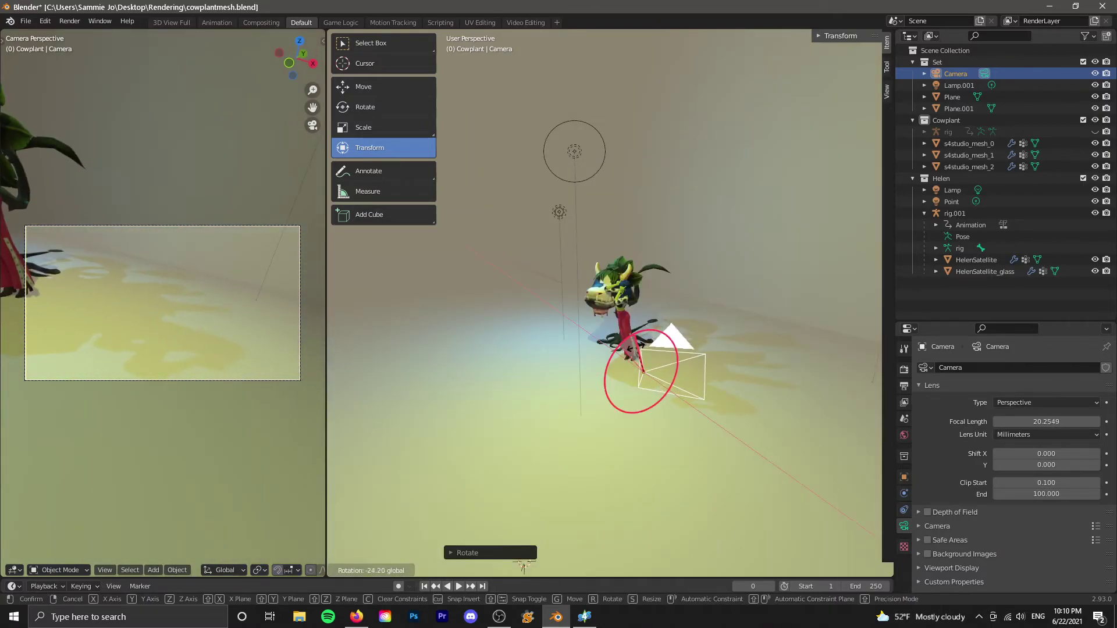
left_click_drag(636, 355, 643, 361)
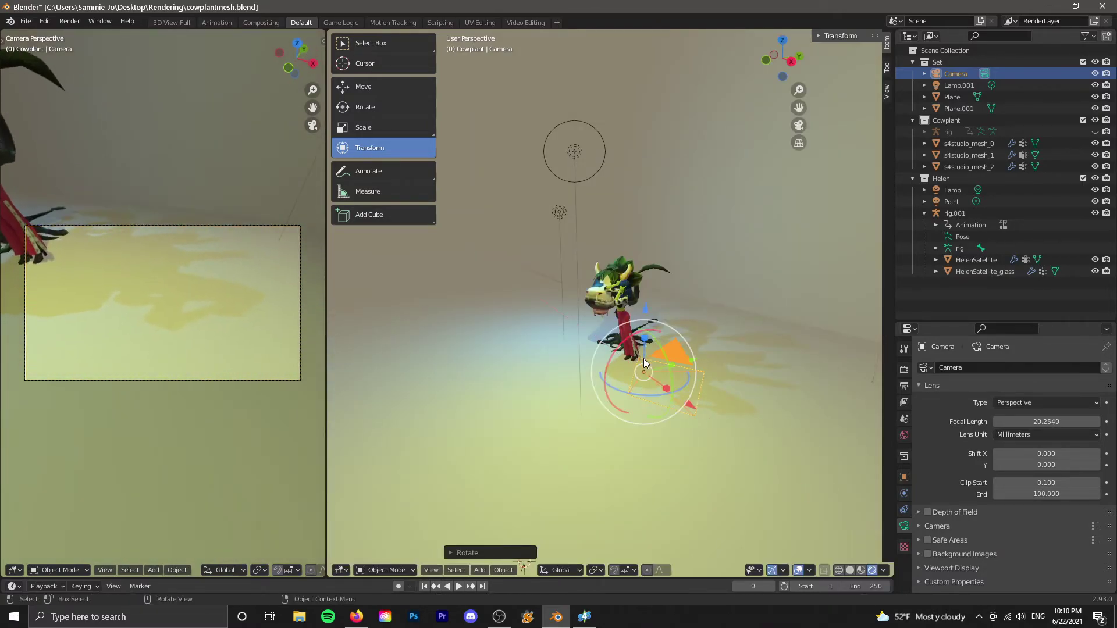
middle_click_drag(643, 361, 669, 496)
left_click_drag(704, 480, 628, 419)
left_click_drag(596, 321, 621, 326)
scroll(633, 349, "up", 4)
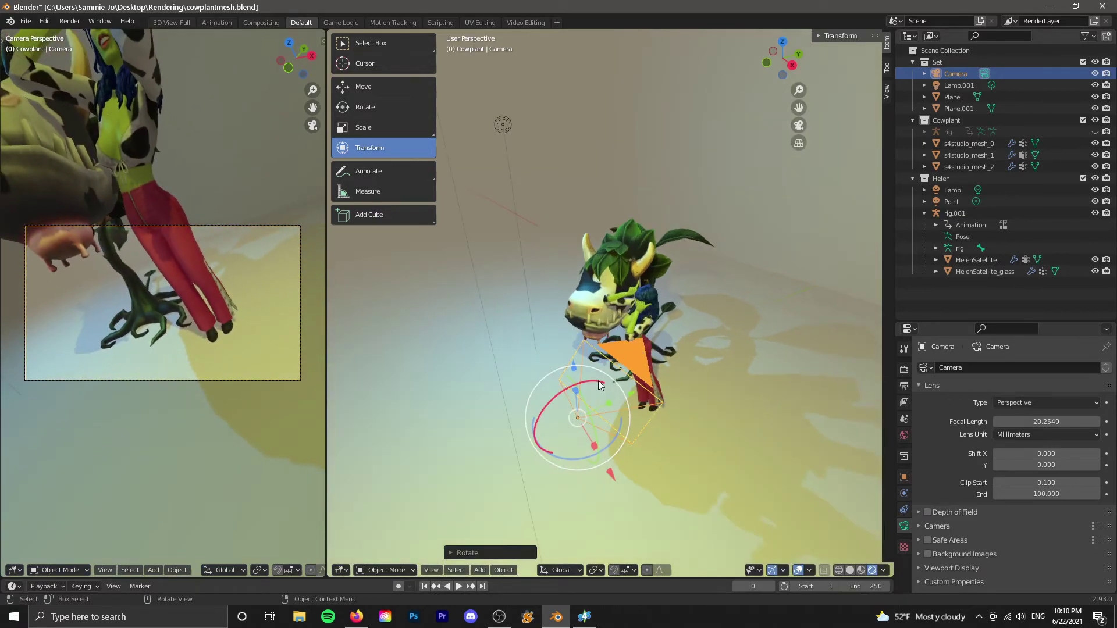
left_click_drag(601, 386, 561, 384)
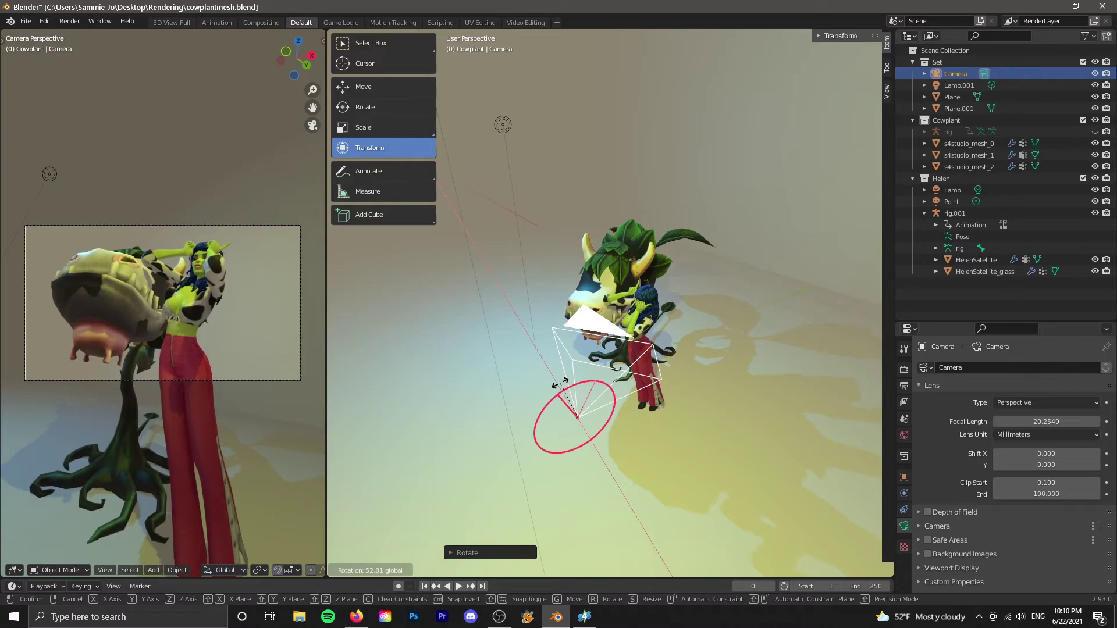
Turn the camera toward the pair, move it farther back, and set its focal length to about 32 mm.
left_click_drag(609, 446, 634, 388)
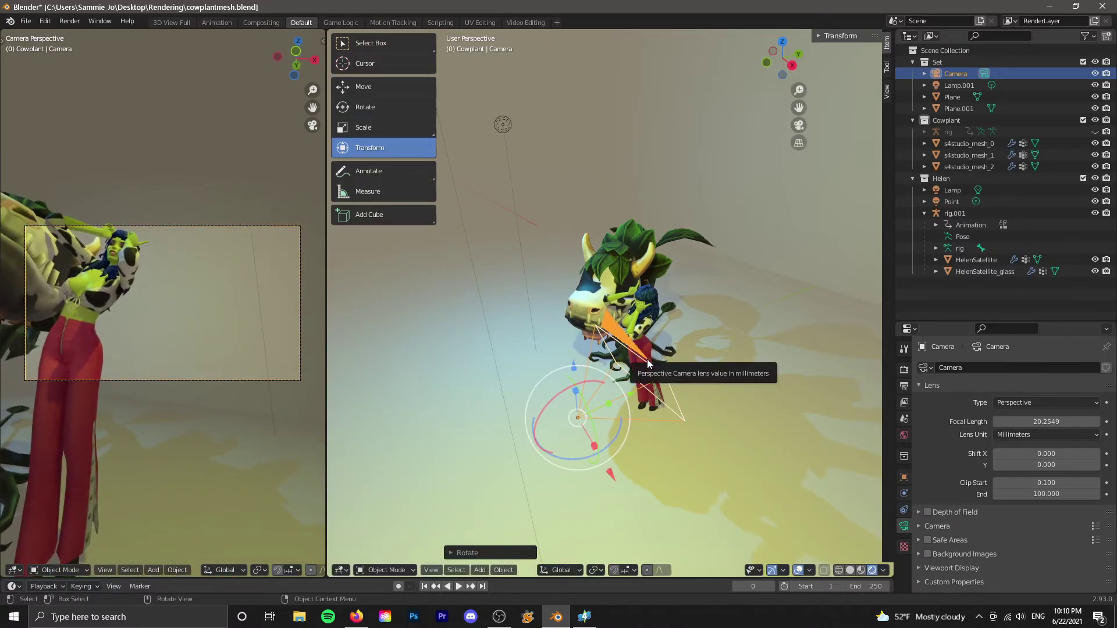
left_click_drag(648, 364, 623, 349)
key("g")
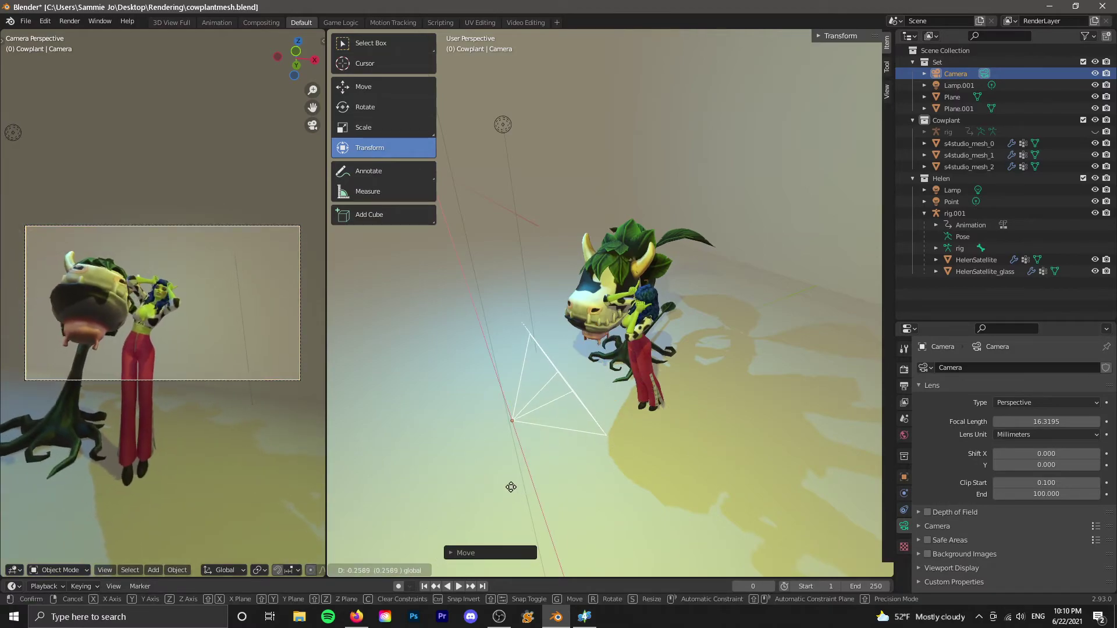
left_click(511, 487)
left_click_drag(501, 375, 492, 350)
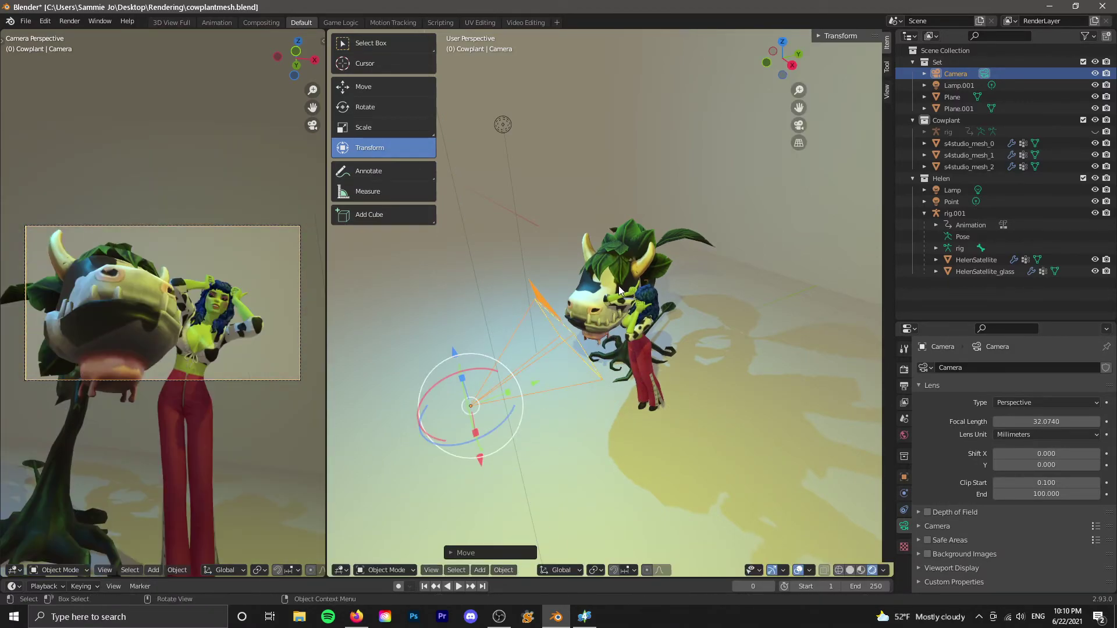
Select the three cowplant meshes, try scaling them along the Z axis, and tilt the cowplant's head forward toward the camera.
left_click(619, 285)
middle_click_drag(592, 479, 725, 477)
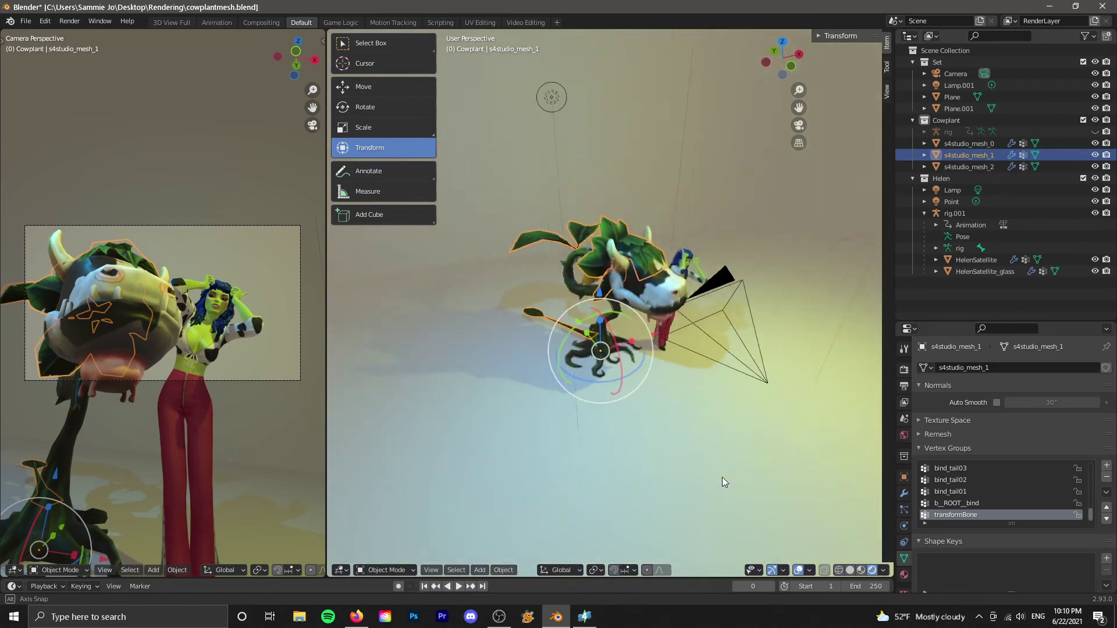
left_click(996, 145)
left_click(987, 167, "shift")
scroll(622, 438, "up", 3)
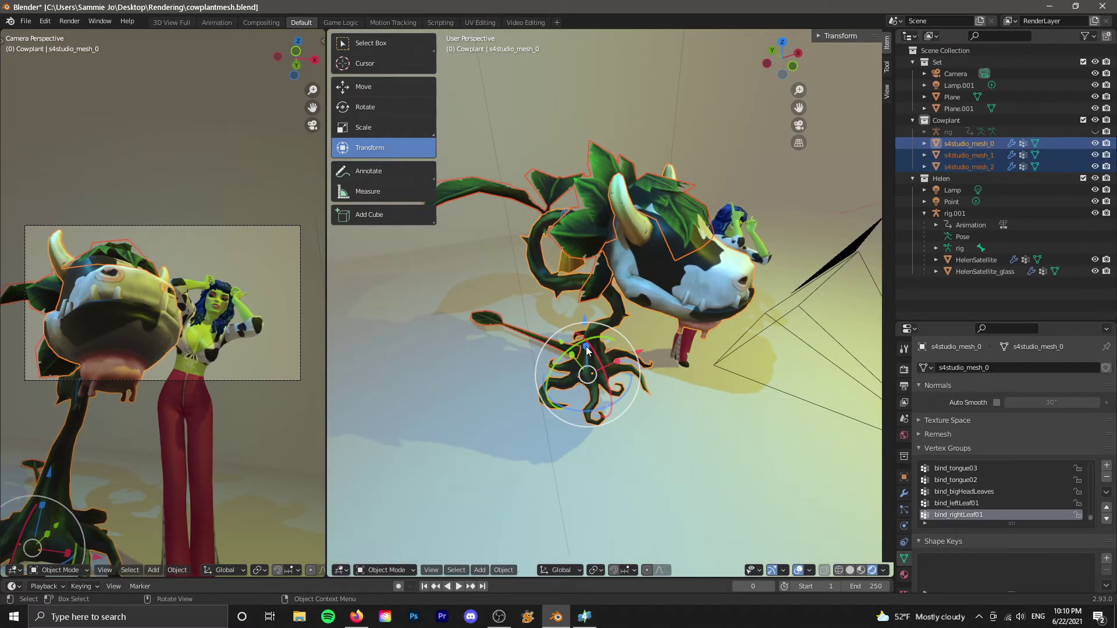
key("s")
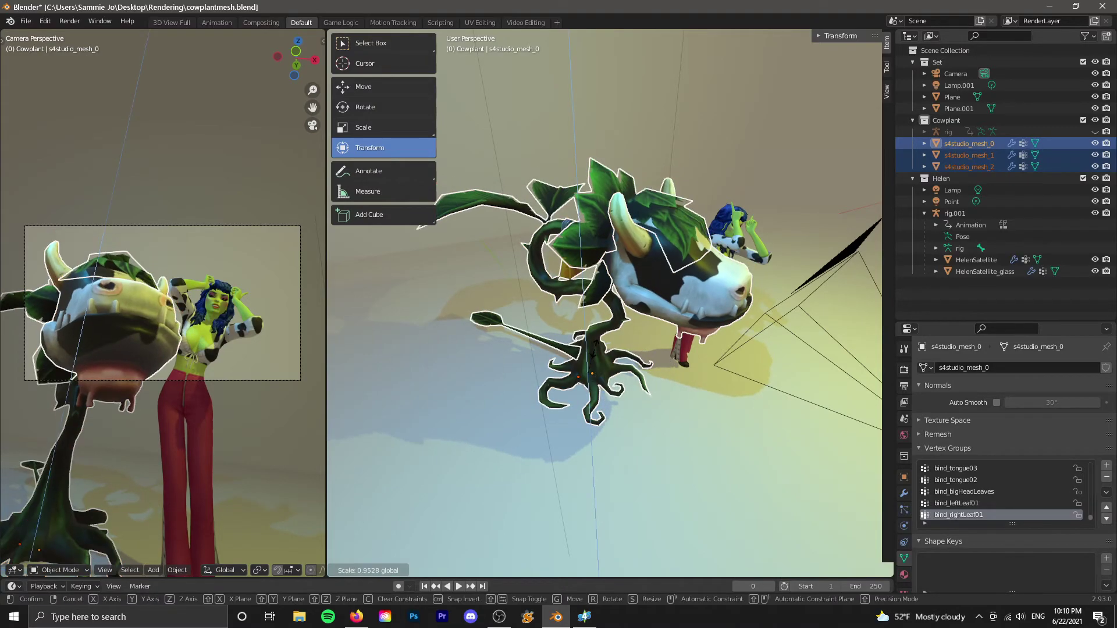
left_click(482, 378)
key("ctrl+z")
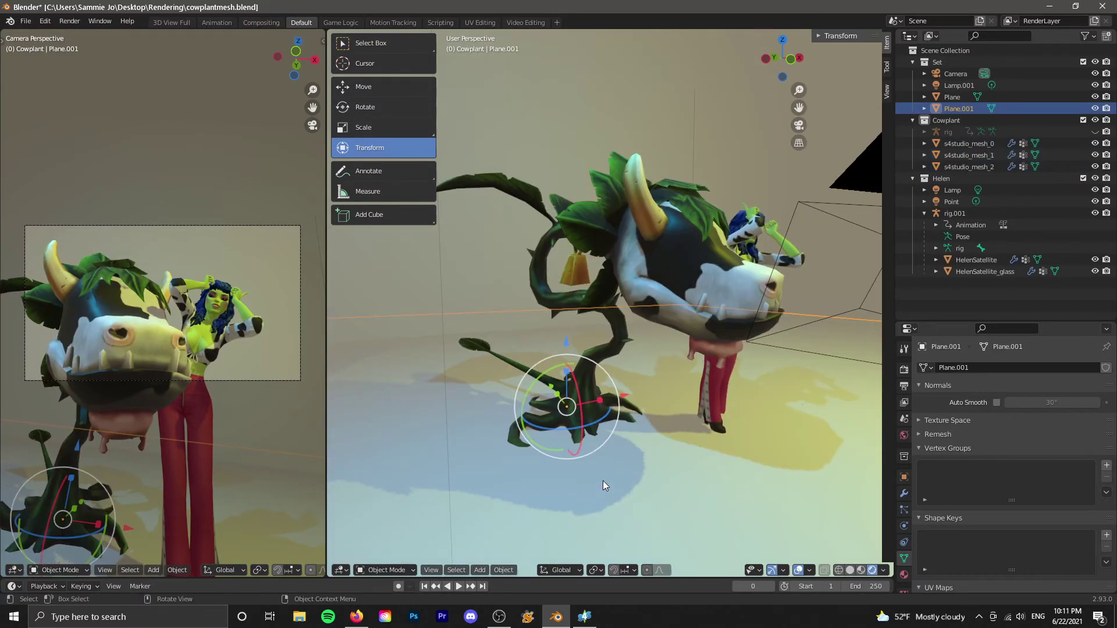
Select the camera and pull it back along the Y axis to frame both the cowplant's head and the sim.
scroll(610, 447, "down", 4)
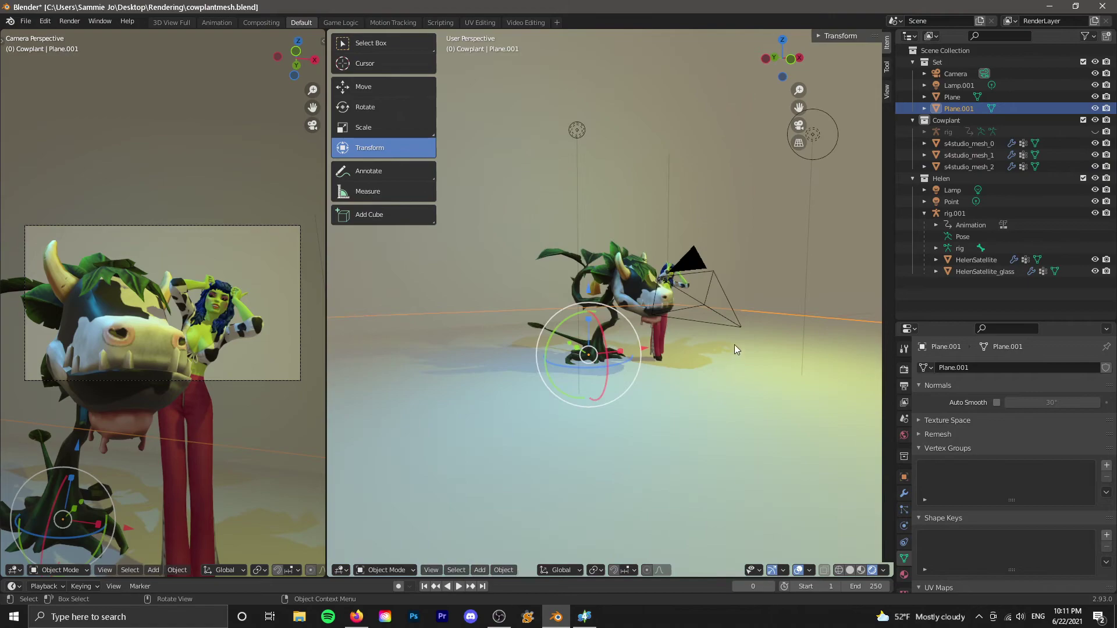
left_click(740, 327)
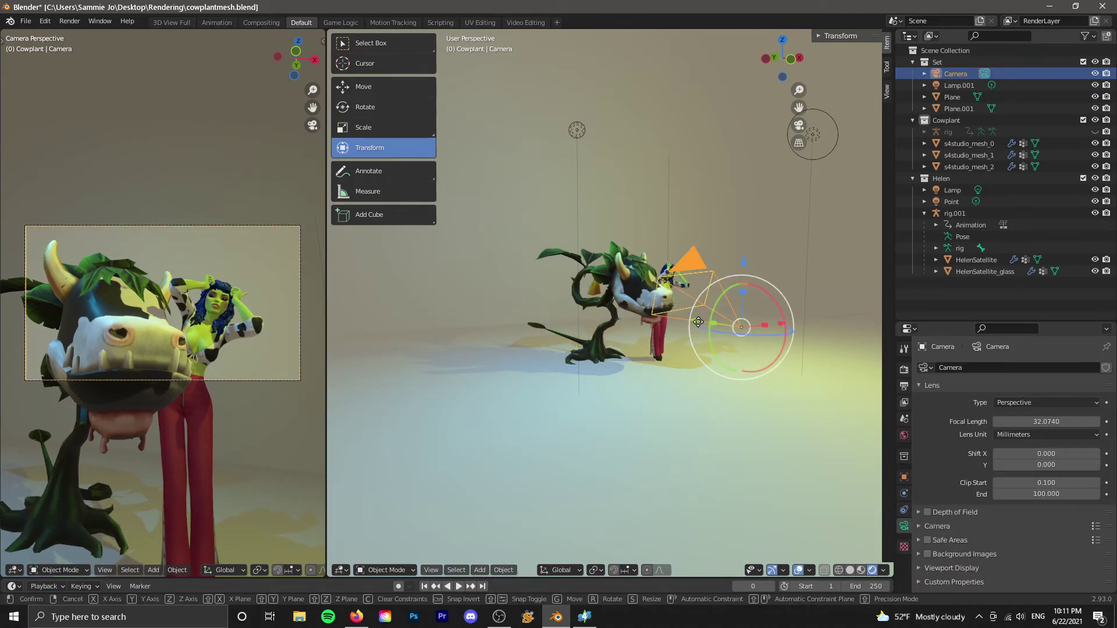
left_click_drag(694, 322, 752, 301)
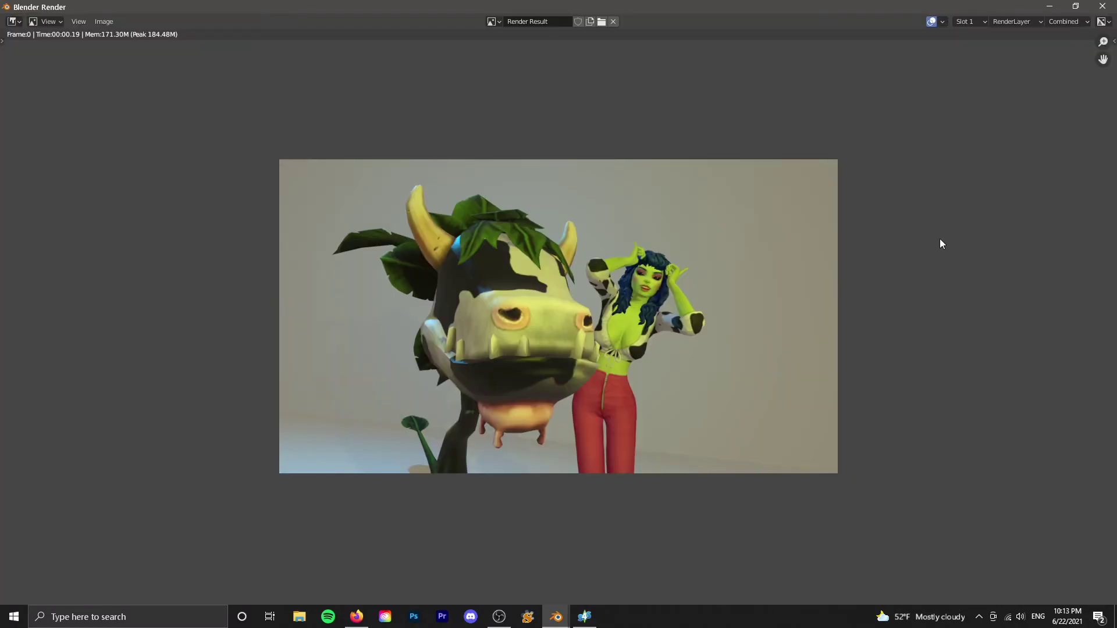